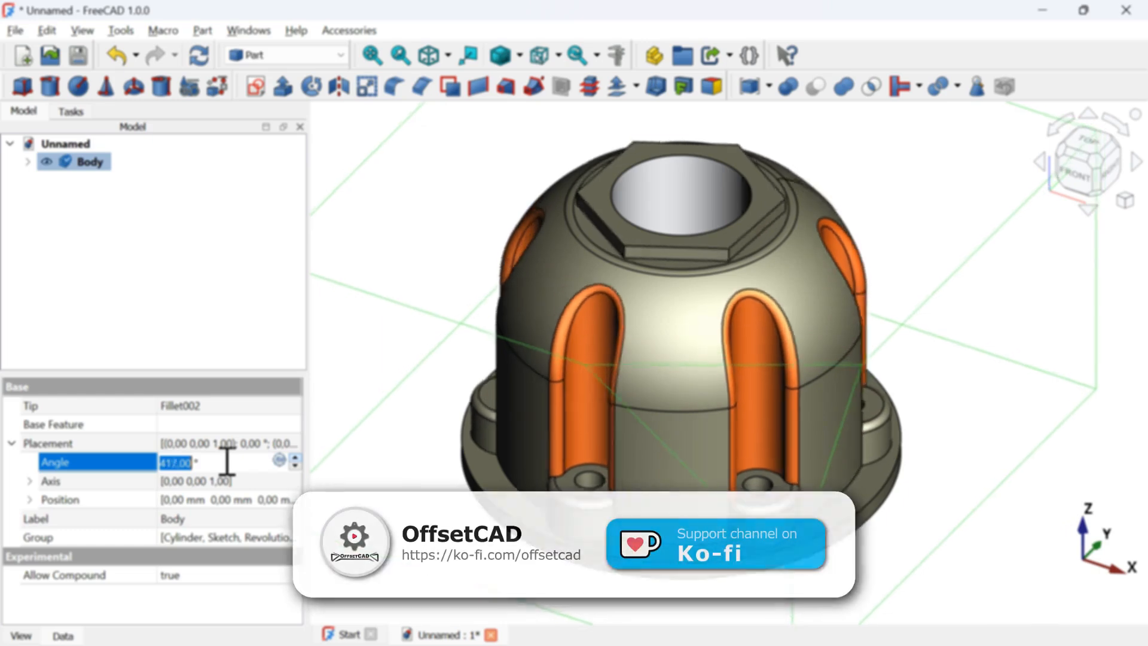
# Spin the finished body about its Z axis by raising its placement angle one degree at a time past 652° to show all sides
pyautogui.press('Up')
pyautogui.press('Up')
pyautogui.press('Up')
pyautogui.press('Up')
pyautogui.press('Up')
pyautogui.press('Up')
pyautogui.press('Up')
pyautogui.press('Up')
pyautogui.press('Up')
pyautogui.press('Up')
pyautogui.press('Up')
pyautogui.press('Up')
pyautogui.press('Up')
pyautogui.press('Up')
pyautogui.press('Up')
pyautogui.press('Up')
pyautogui.press('Up')
pyautogui.press('Up')
pyautogui.press('Up')
pyautogui.press('Up')
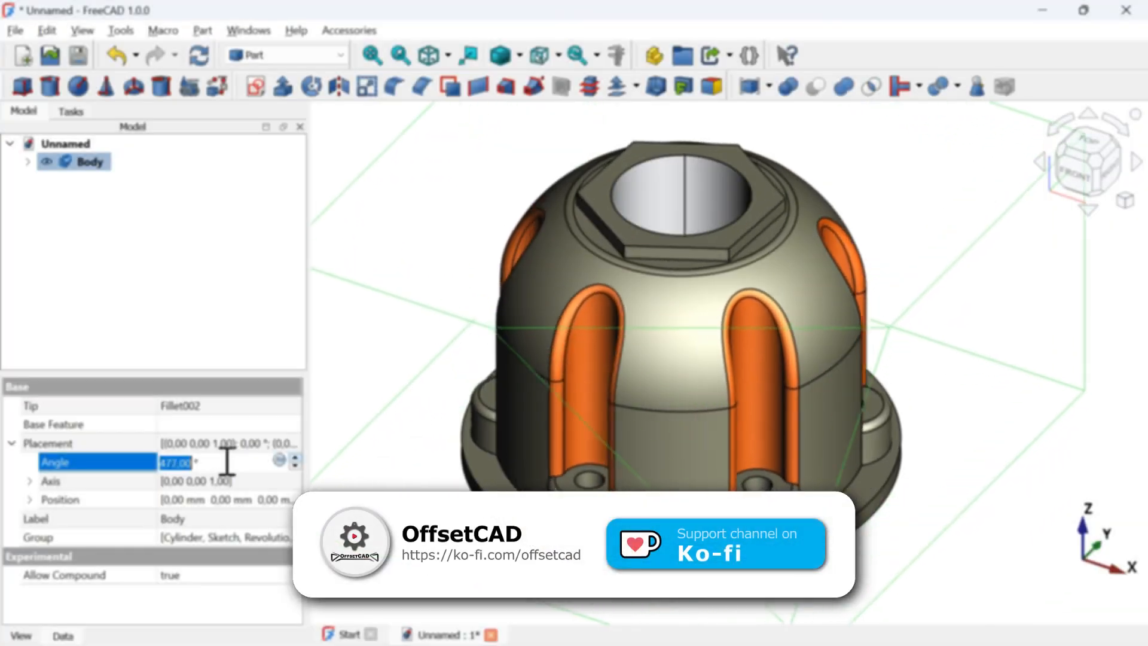
pyautogui.press('Up')
pyautogui.press('Up')
pyautogui.press('Up')
pyautogui.press('Up')
pyautogui.press('Up')
pyautogui.press('Up')
pyautogui.press('Up')
pyautogui.press('Up')
pyautogui.press('Up')
pyautogui.press('Up')
pyautogui.press('Up')
pyautogui.press('Up')
pyautogui.press('Up')
pyautogui.press('Up')
pyautogui.press('Up')
pyautogui.press('Up')
pyautogui.press('Up')
pyautogui.press('Up')
pyautogui.press('Up')
pyautogui.press('Up')
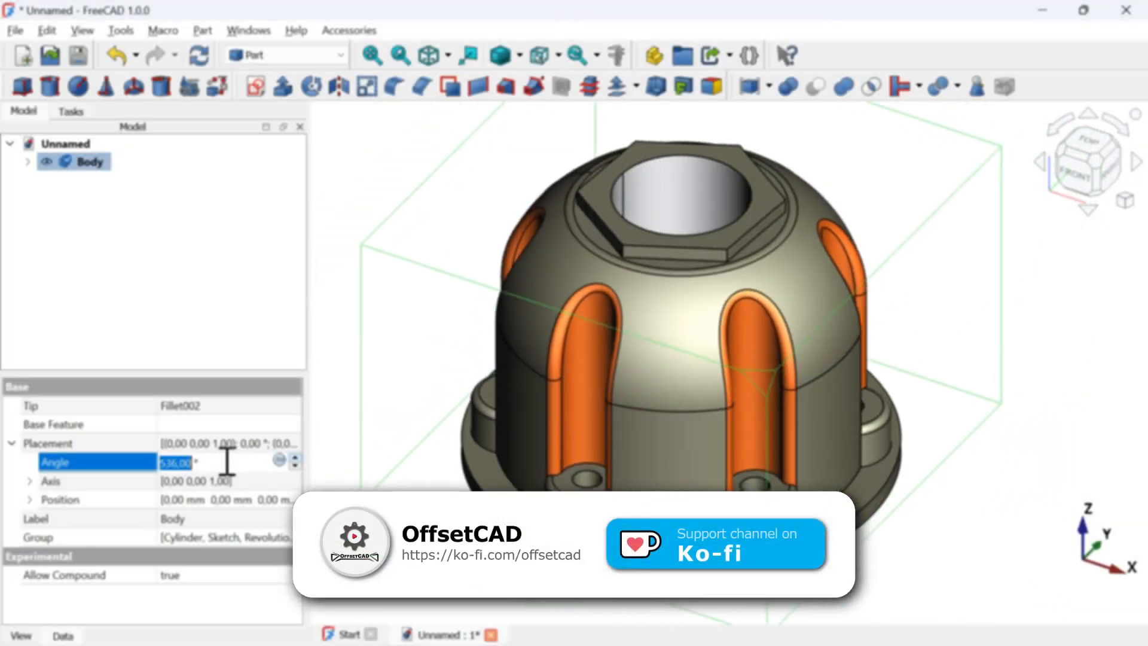
pyautogui.press('Up')
pyautogui.press('Up')
pyautogui.press('Up')
pyautogui.press('Up')
pyautogui.press('Up')
pyautogui.press('Up')
pyautogui.press('Up')
pyautogui.press('Up')
pyautogui.press('Up')
pyautogui.press('Up')
pyautogui.press('Up')
pyautogui.press('Up')
pyautogui.press('Up')
pyautogui.press('Up')
pyautogui.press('Up')
pyautogui.press('Up')
pyautogui.press('Up')
pyautogui.press('Up')
pyautogui.press('Up')
pyautogui.press('Up')
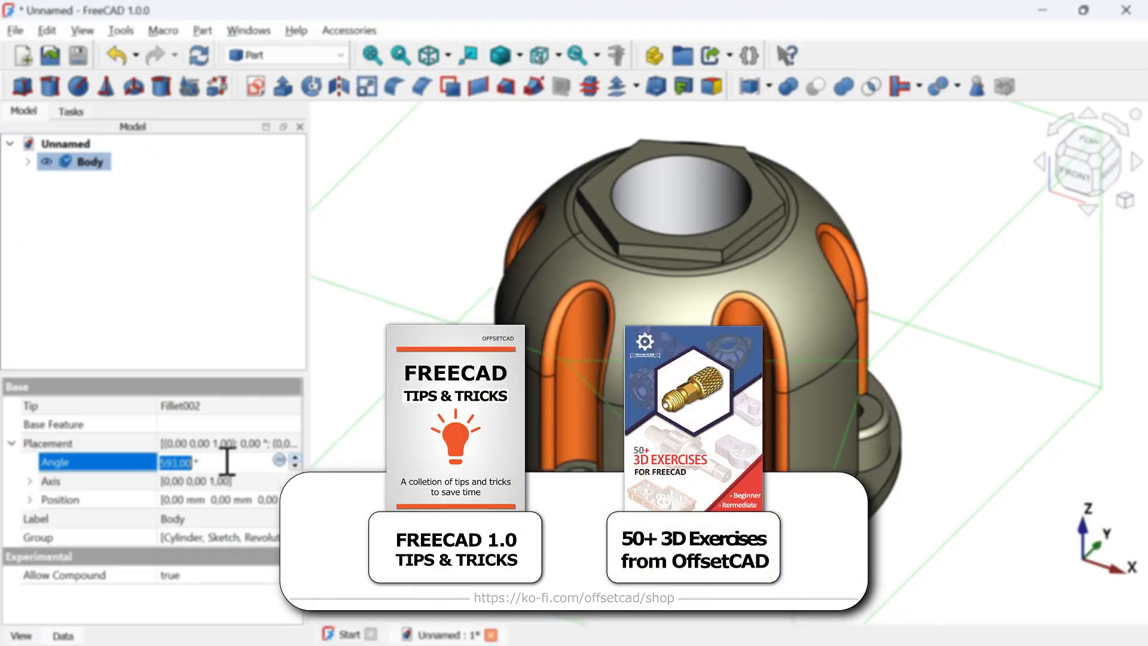
pyautogui.press('Up')
pyautogui.press('Up')
pyautogui.press('Up')
pyautogui.press('Up')
pyautogui.press('Up')
pyautogui.press('Up')
pyautogui.press('Up')
pyautogui.press('Up')
pyautogui.press('Up')
pyautogui.press('Up')
pyautogui.press('Up')
pyautogui.press('Up')
pyautogui.press('Up')
pyautogui.press('Up')
pyautogui.press('Up')
pyautogui.press('Up')
pyautogui.press('Up')
pyautogui.press('Up')
pyautogui.press('Up')
pyautogui.press('Up')
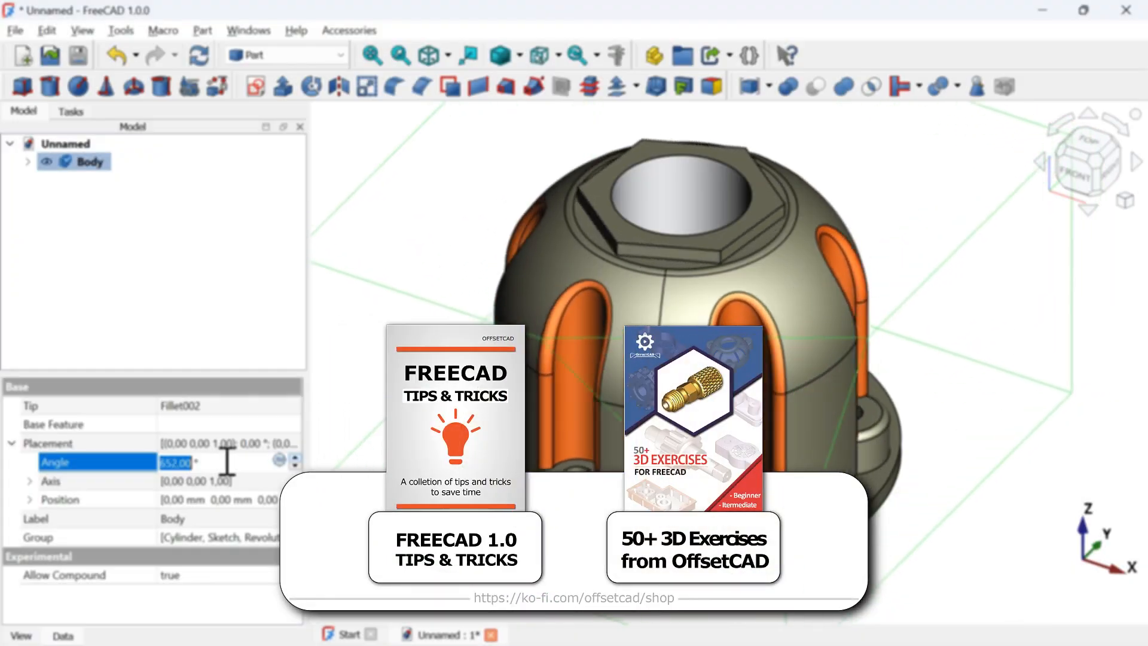
pyautogui.press('Up')
pyautogui.press('Up')
pyautogui.press('Up')
pyautogui.press('Up')
pyautogui.press('Up')
pyautogui.press('Up')
pyautogui.press('Up')
pyautogui.press('Up')
pyautogui.press('Up')
pyautogui.press('Up')
pyautogui.press('Up')
pyautogui.press('Up')
pyautogui.press('Up')
pyautogui.press('Up')
pyautogui.press('Up')
pyautogui.press('Up')
pyautogui.press('Up')
pyautogui.press('Up')
pyautogui.press('Up')
pyautogui.press('Up')
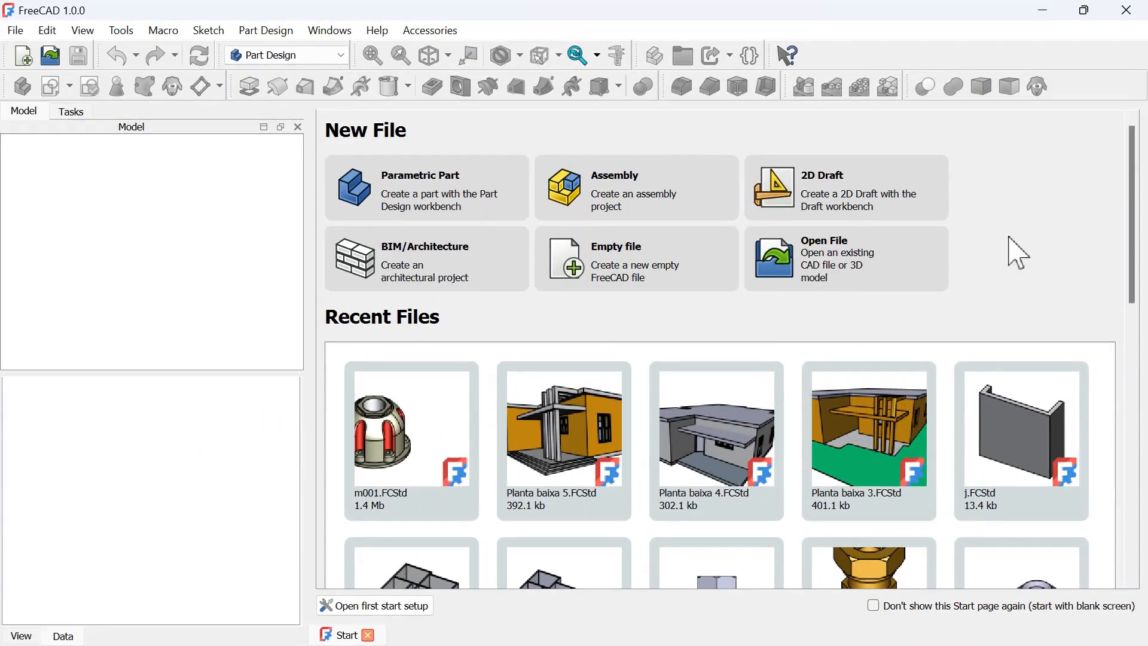
# Create a new Parametric Part file and view the finished m001 model as reference before returning to the new file
pyautogui.click(475, 215)
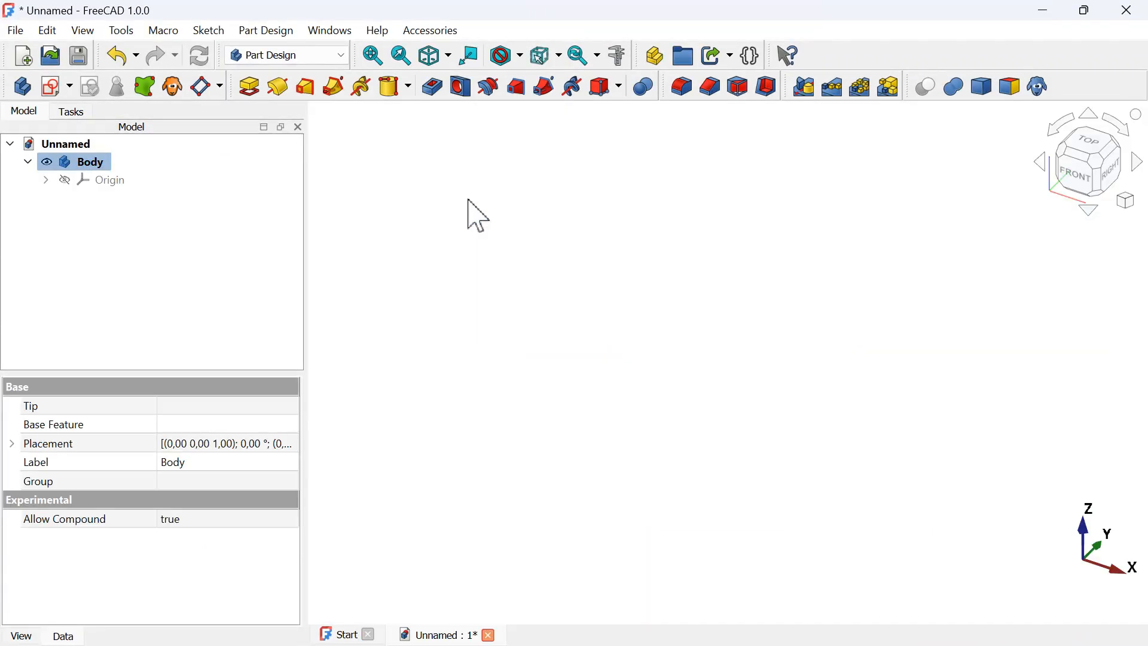
pyautogui.hotkey('alt', 'Tab')
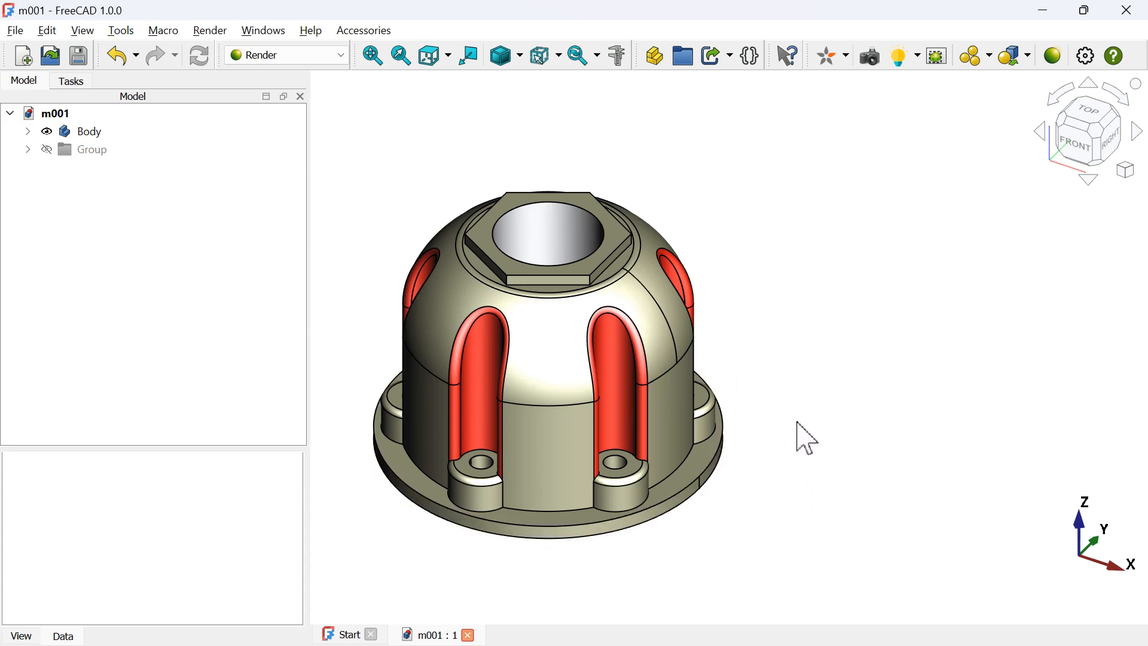
pyautogui.hotkey('alt', 'Tab')
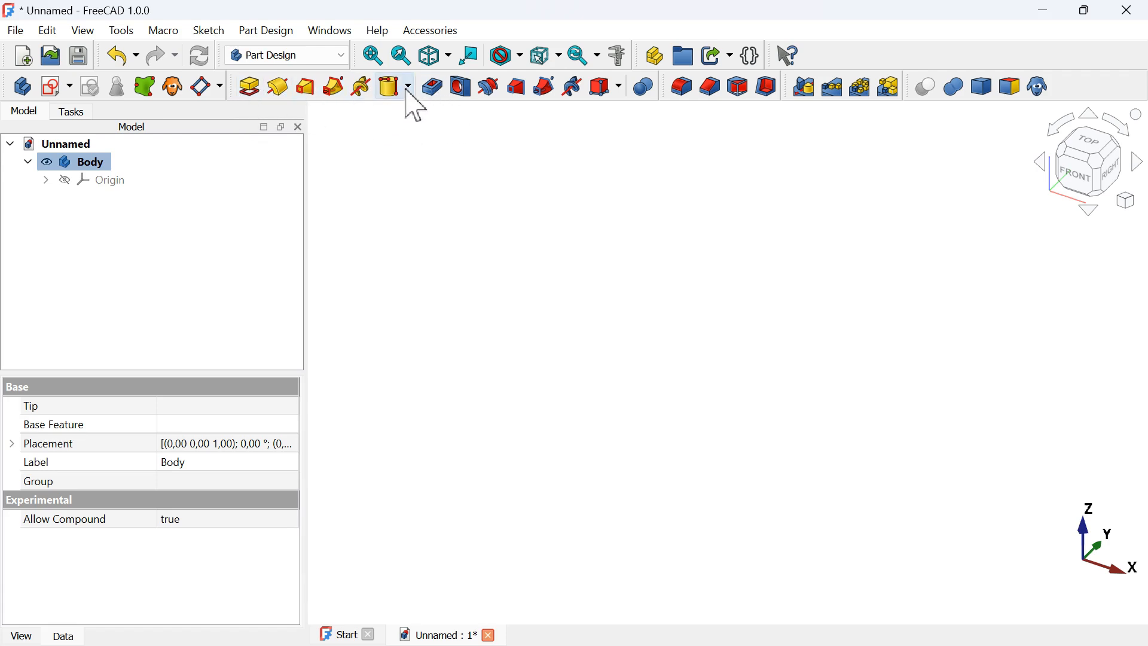
# Add an additive cylinder to the body and attach it to the XY-plane
pyautogui.click(407, 89)
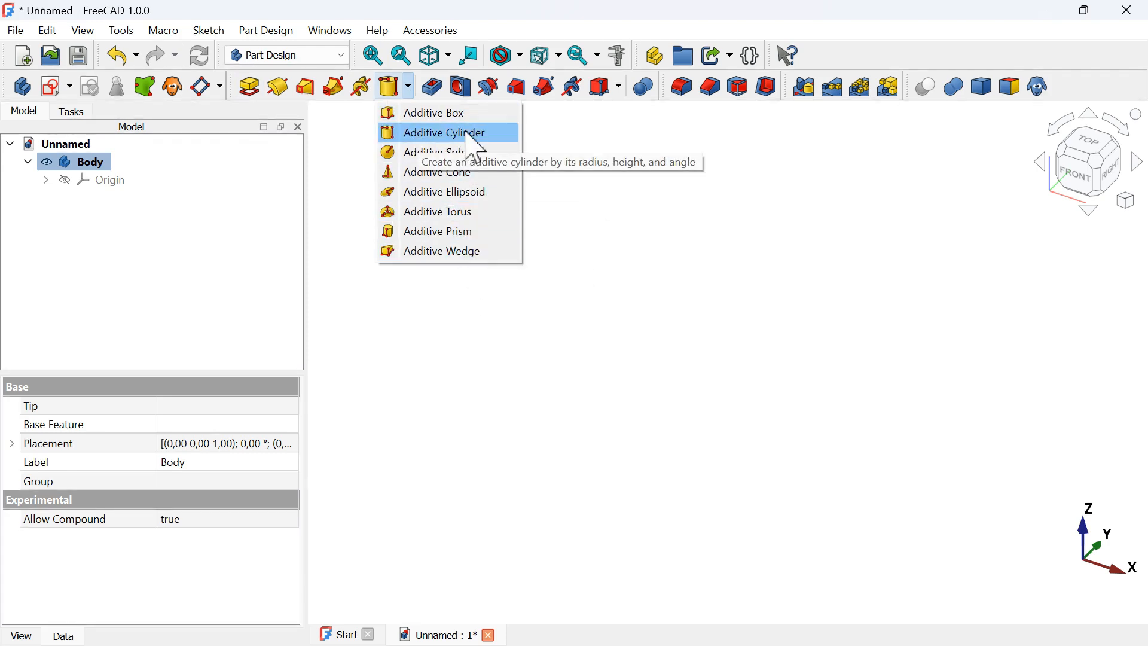
pyautogui.click(483, 138)
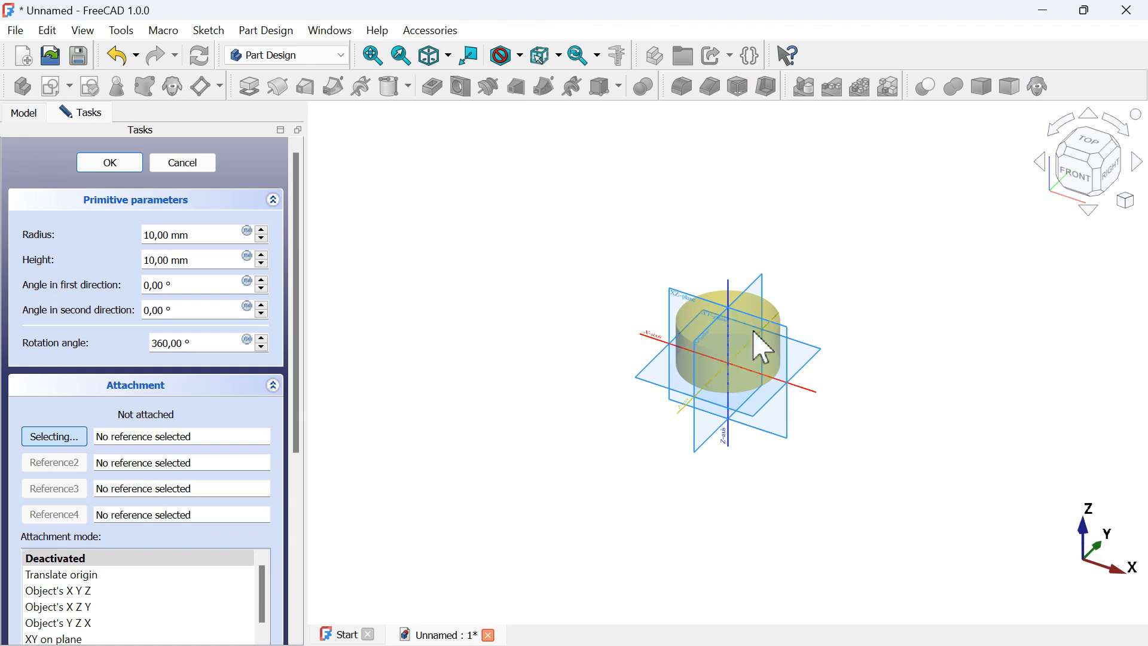
pyautogui.scroll(5, 763, 347)
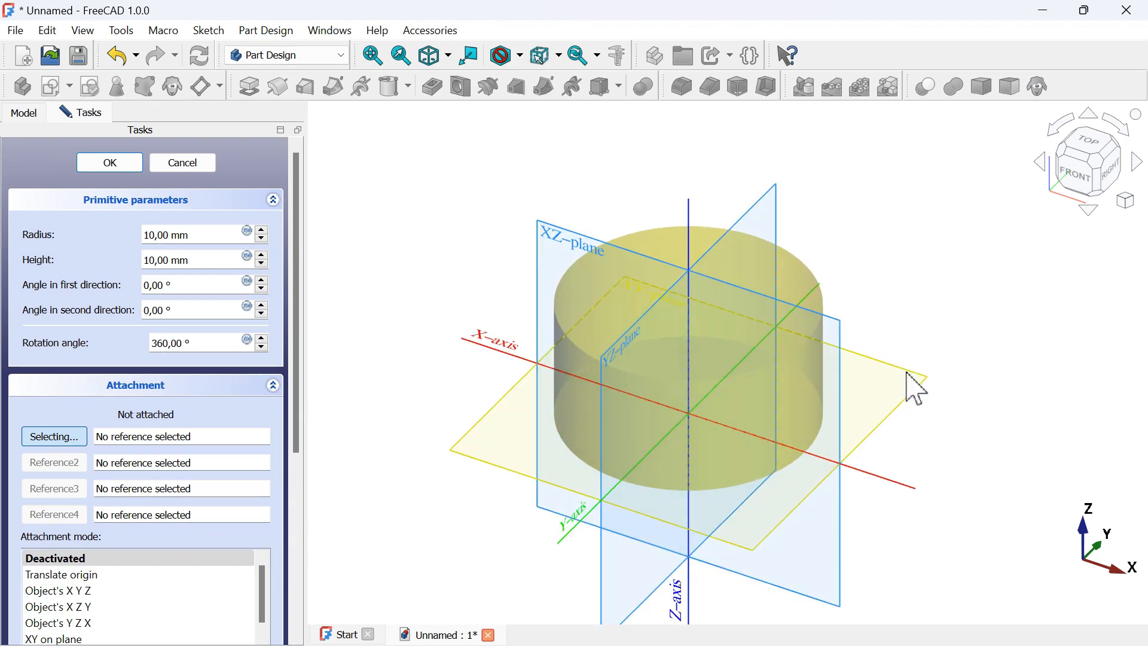
pyautogui.click(917, 390)
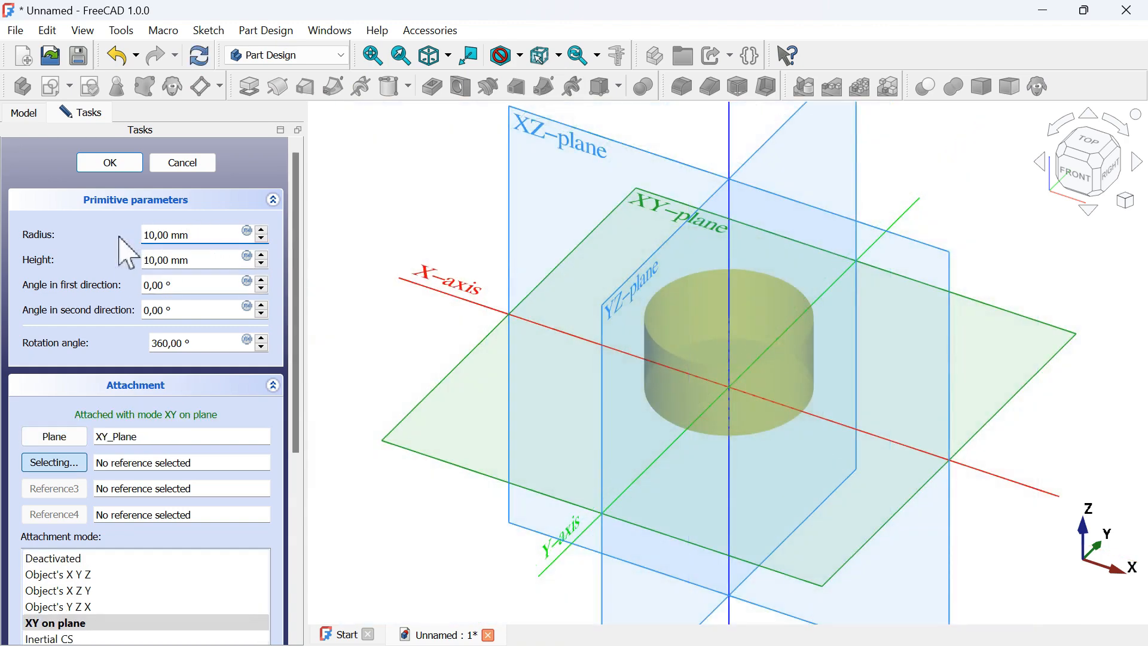
# Set the cylinder's radius to 235/2 mm, check the flange dimensions in the PDF drawing, and finish the cylinder
pyautogui.hotkey('alt', 'Tab')
pyautogui.hotkey('alt', 'Tab')
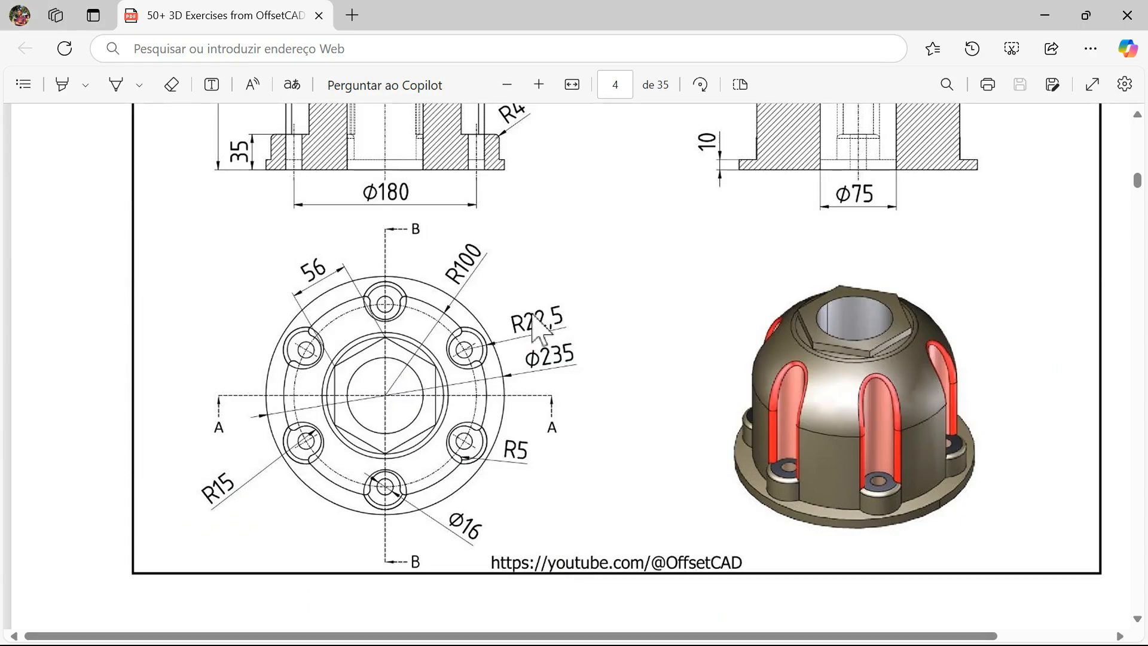
pyautogui.hotkey('alt', 'Tab')
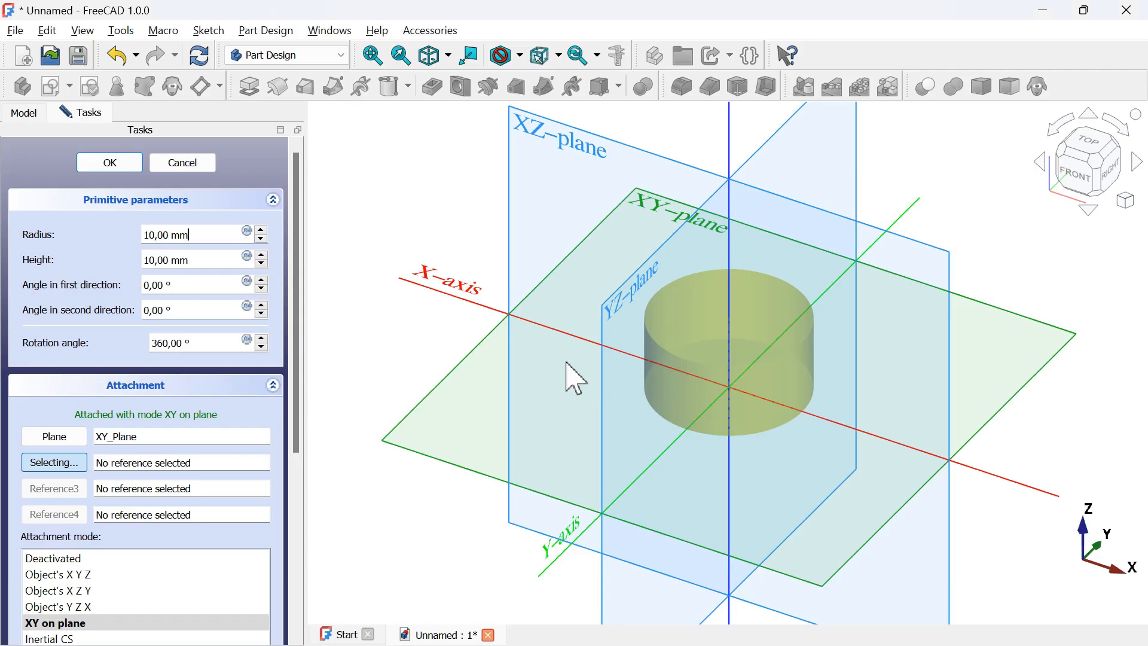
pyautogui.tripleClick(149, 236)
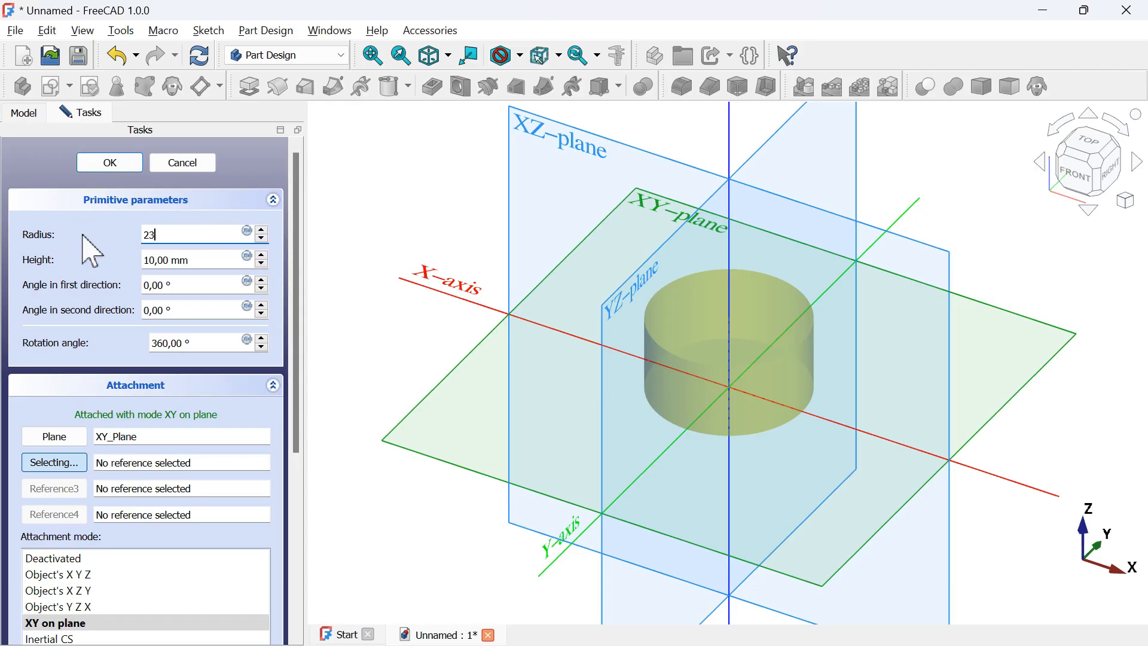
pyautogui.press('Tab')
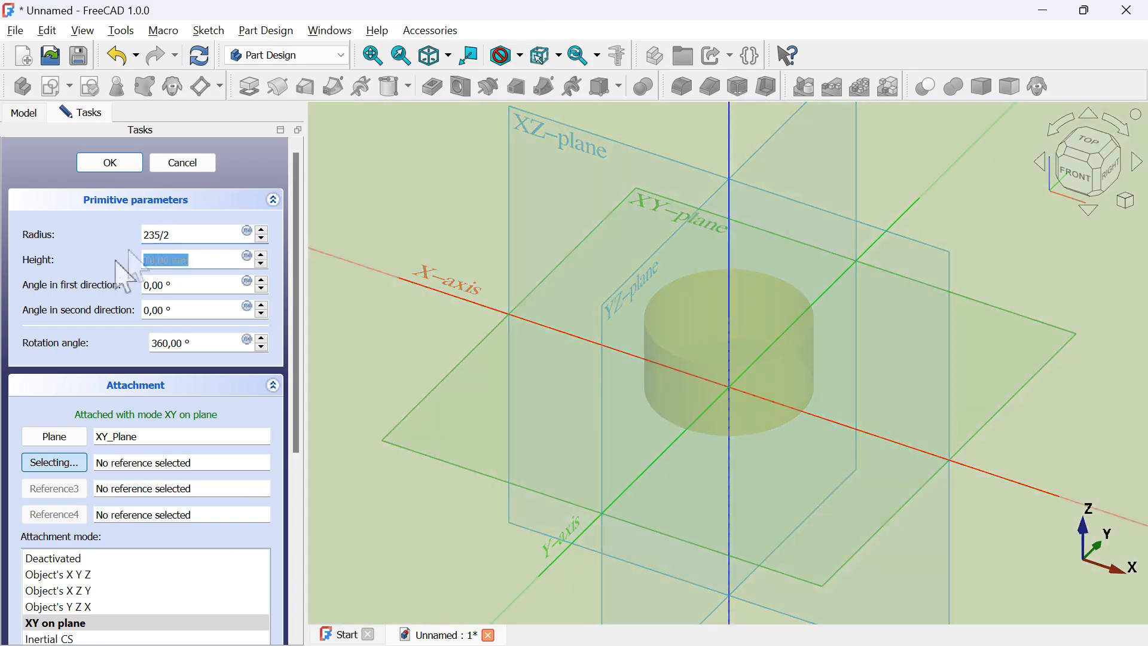
pyautogui.hotkey('alt', 'Tab')
pyautogui.scroll(3, 661, 334)
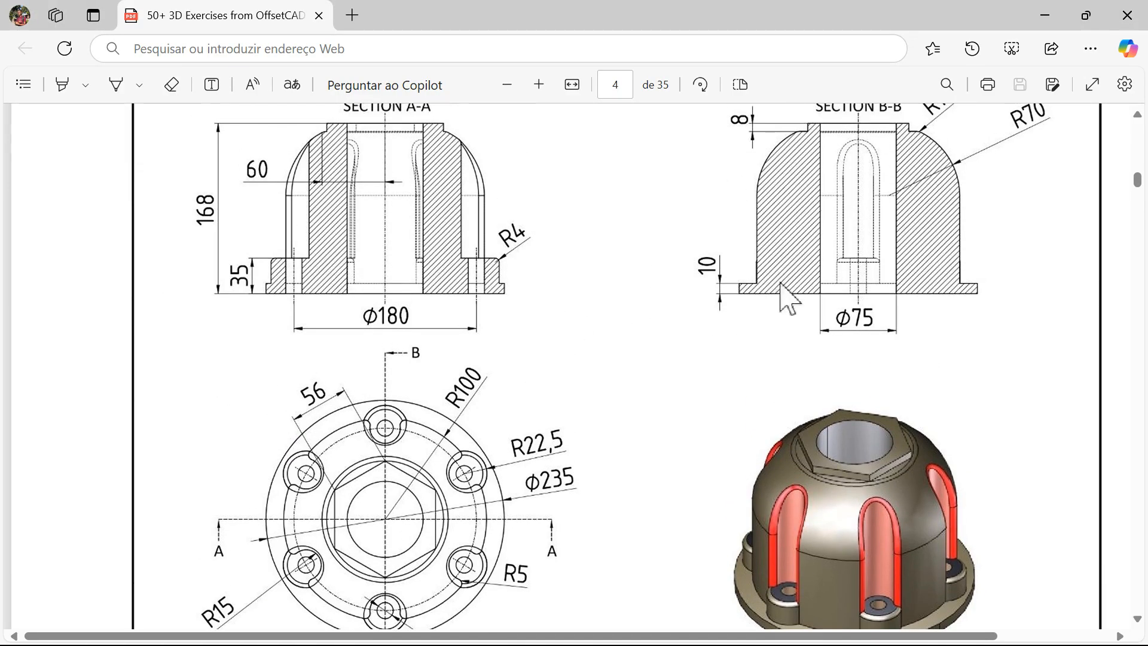
pyautogui.hotkey('alt', 'Tab')
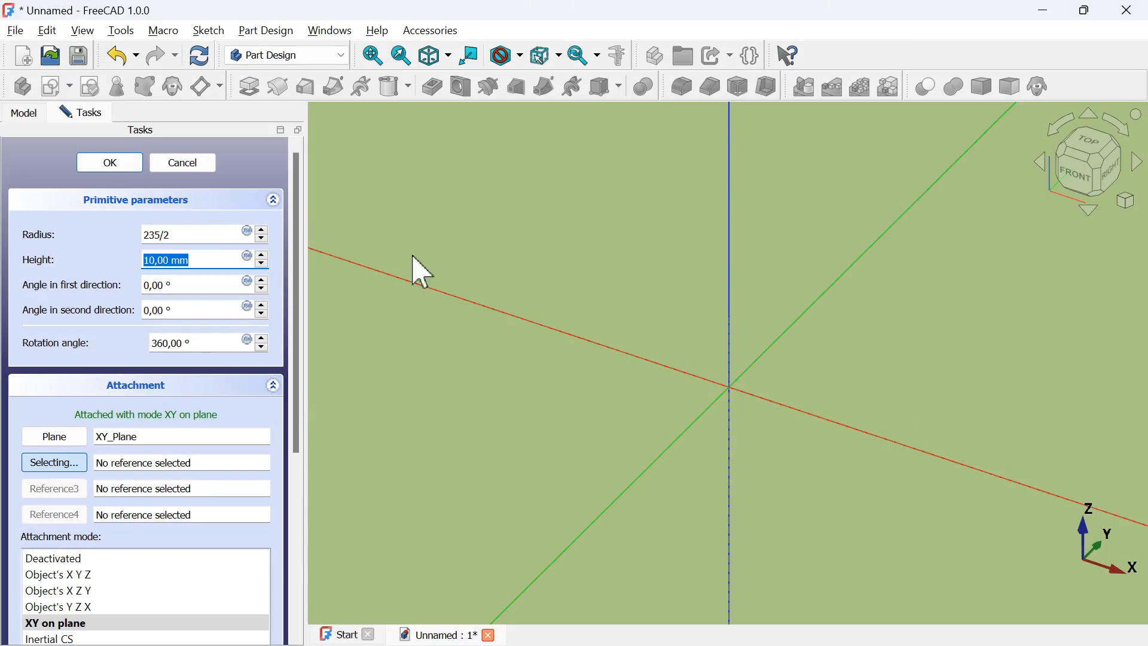
pyautogui.click(102, 173)
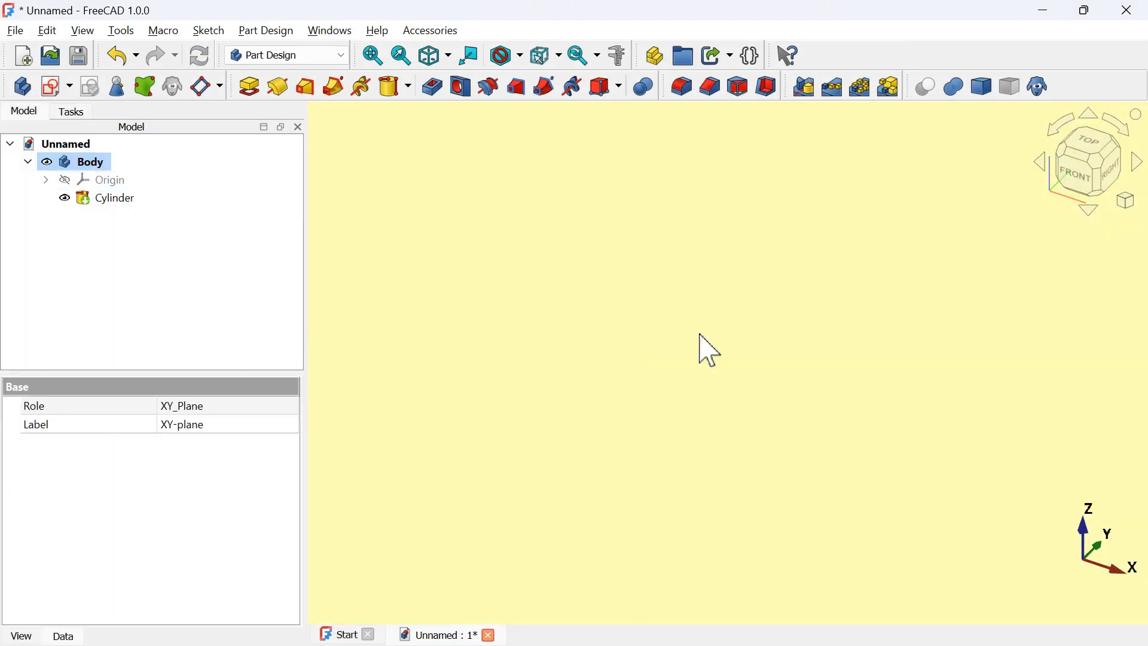
pyautogui.press('v')
pyautogui.press('f')
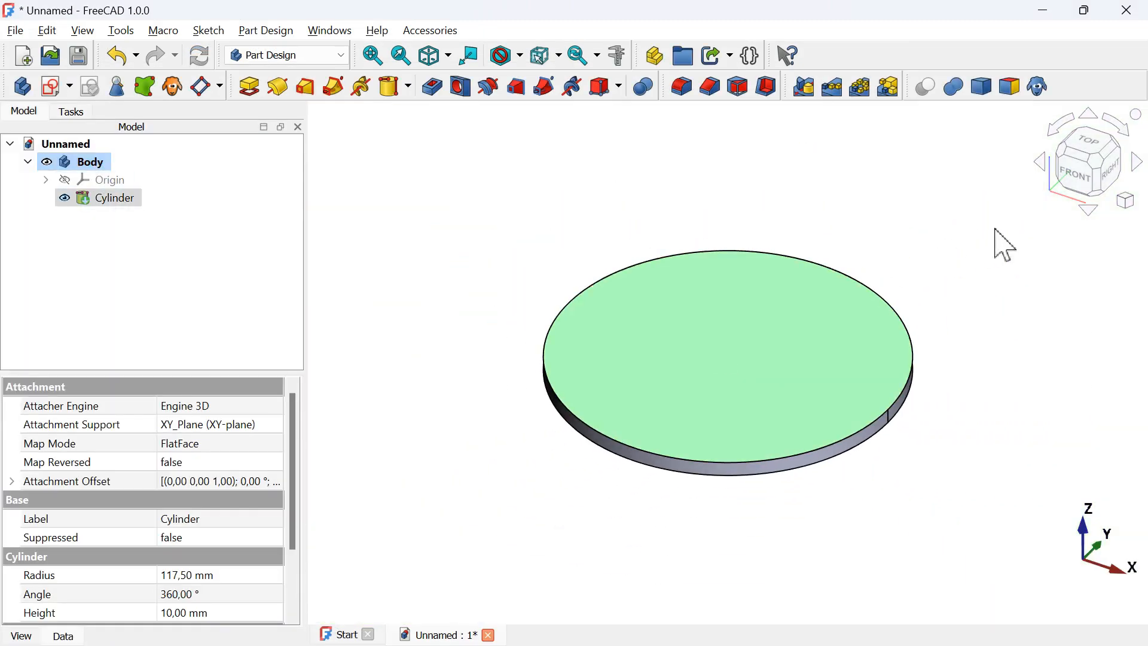
pyautogui.click(995, 229)
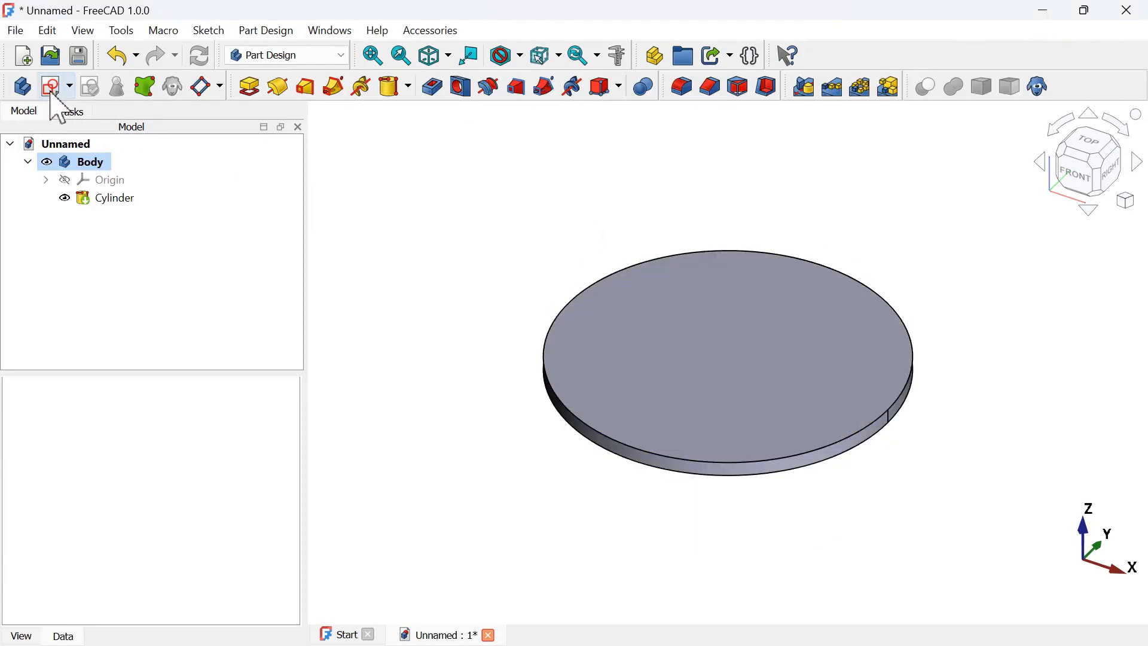
# Create a sketch on the XZ-plane and turn on the section view
pyautogui.click(54, 94)
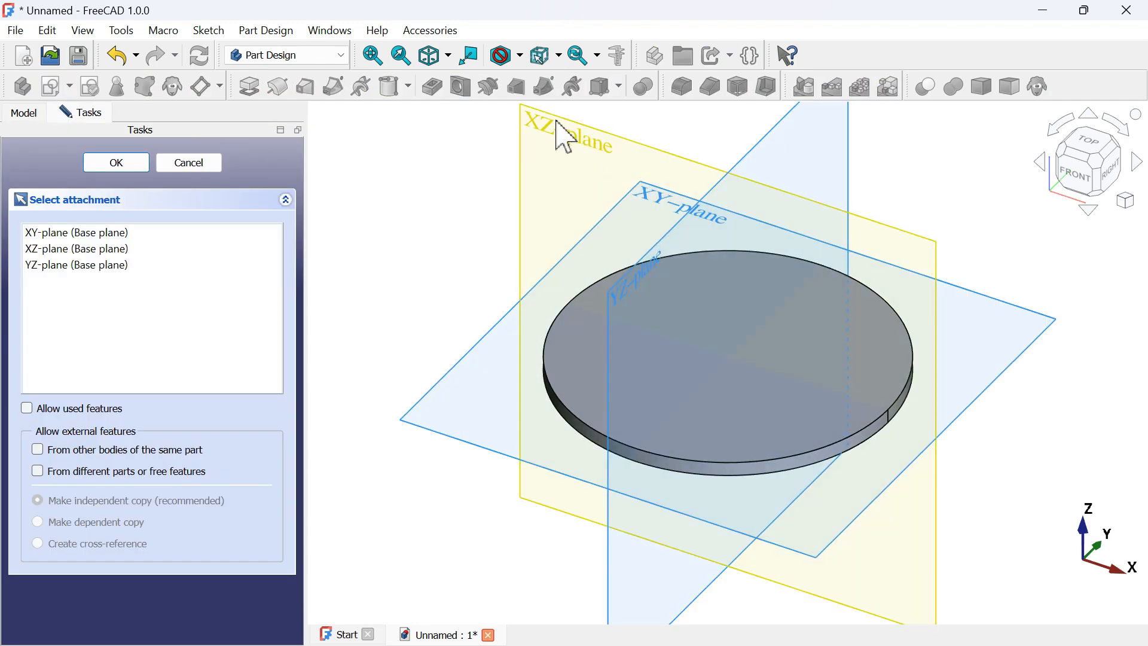
pyautogui.click(565, 136)
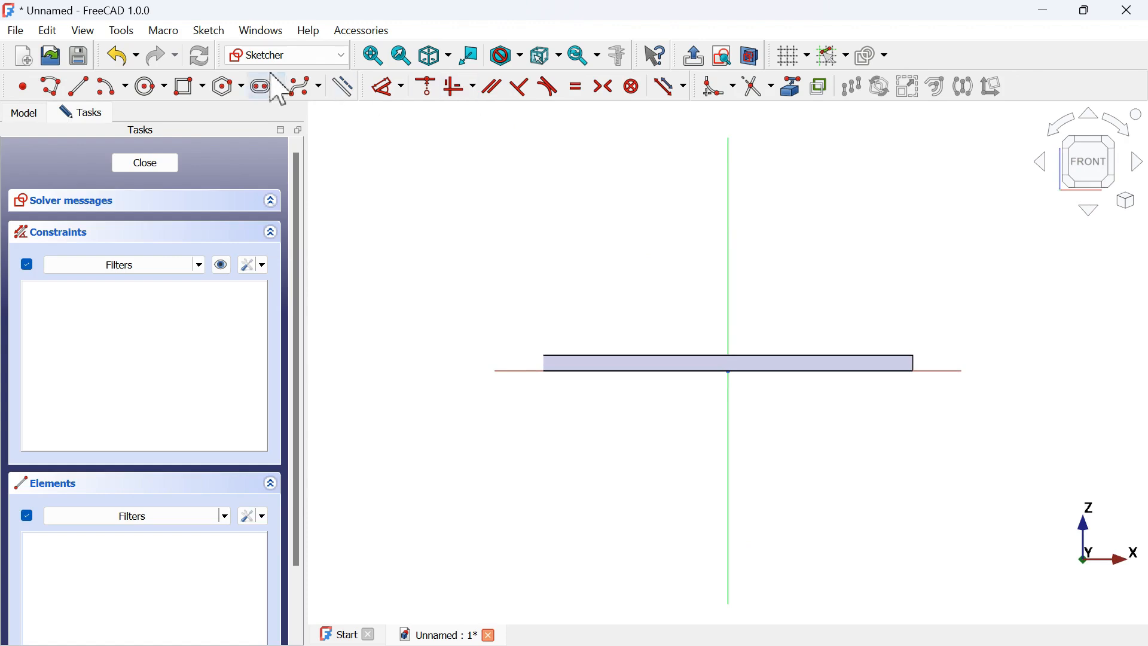
pyautogui.click(749, 60)
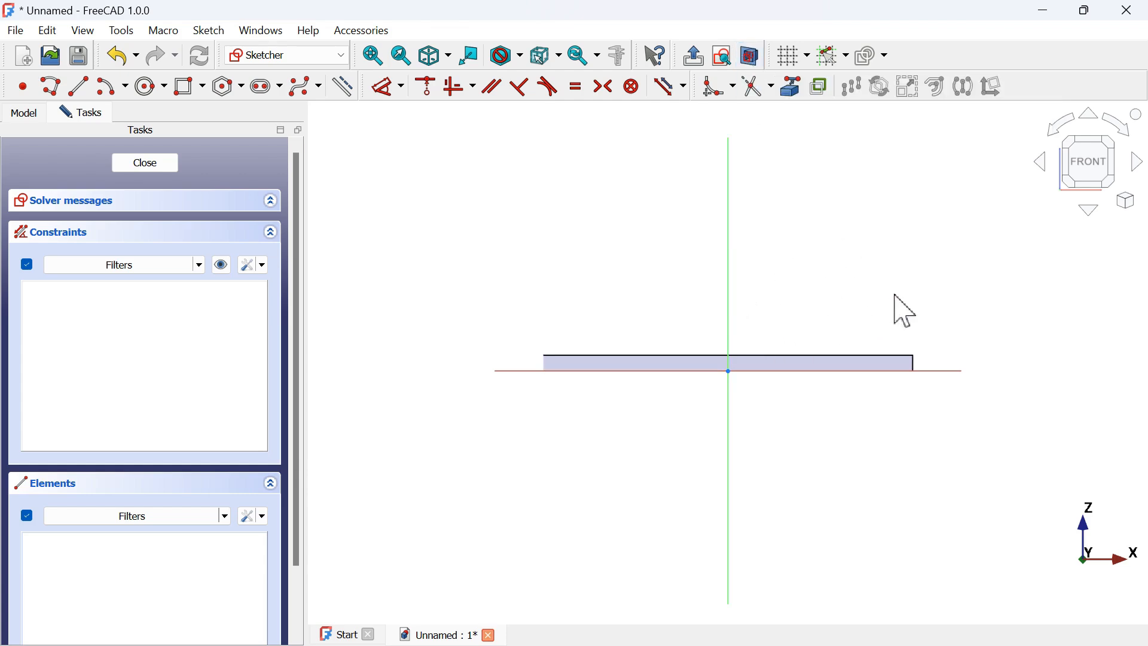
# Project the base cylinder's upper edge into the sketch as external geometry
pyautogui.scroll(3, 906, 311)
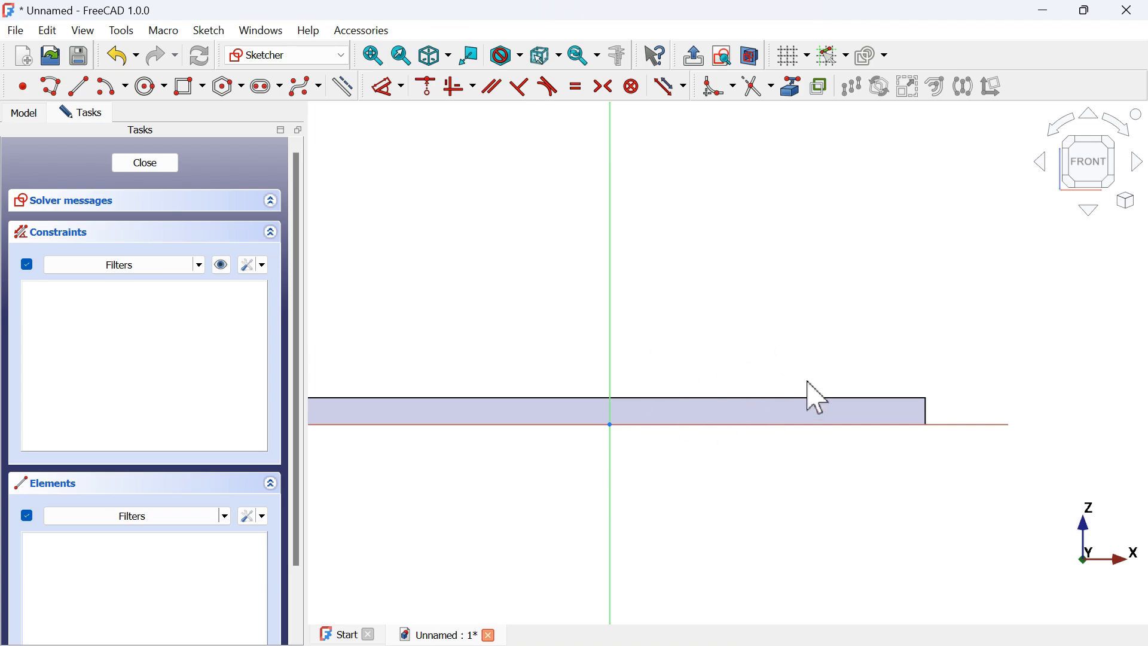
pyautogui.click(792, 88)
pyautogui.click(715, 398)
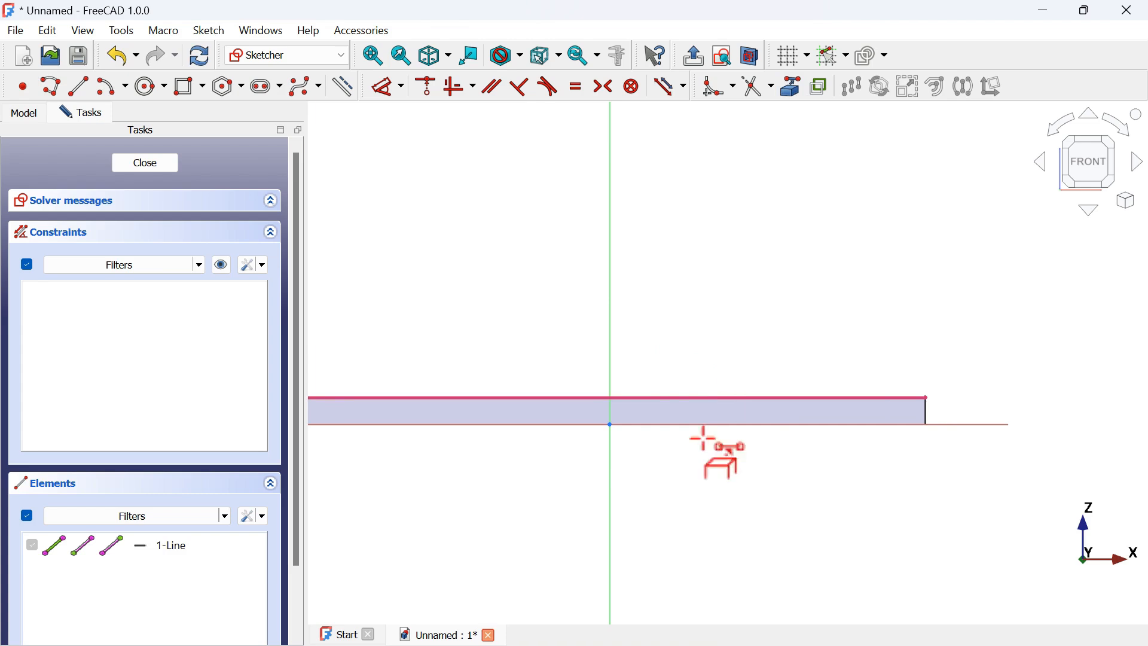
# Draw a closed polyline profile from the vertical axis down to the projected edge, outward, vertically up, through a tangent arc, and back to its start
pyautogui.scroll(-3, 702, 437)
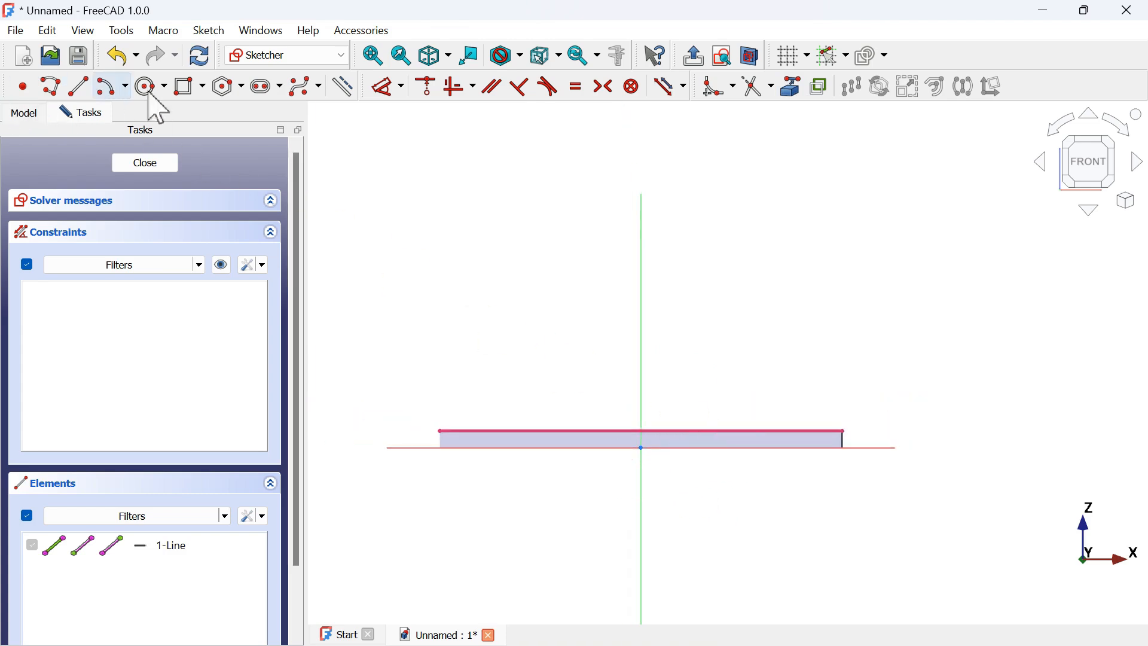
pyautogui.click(51, 87)
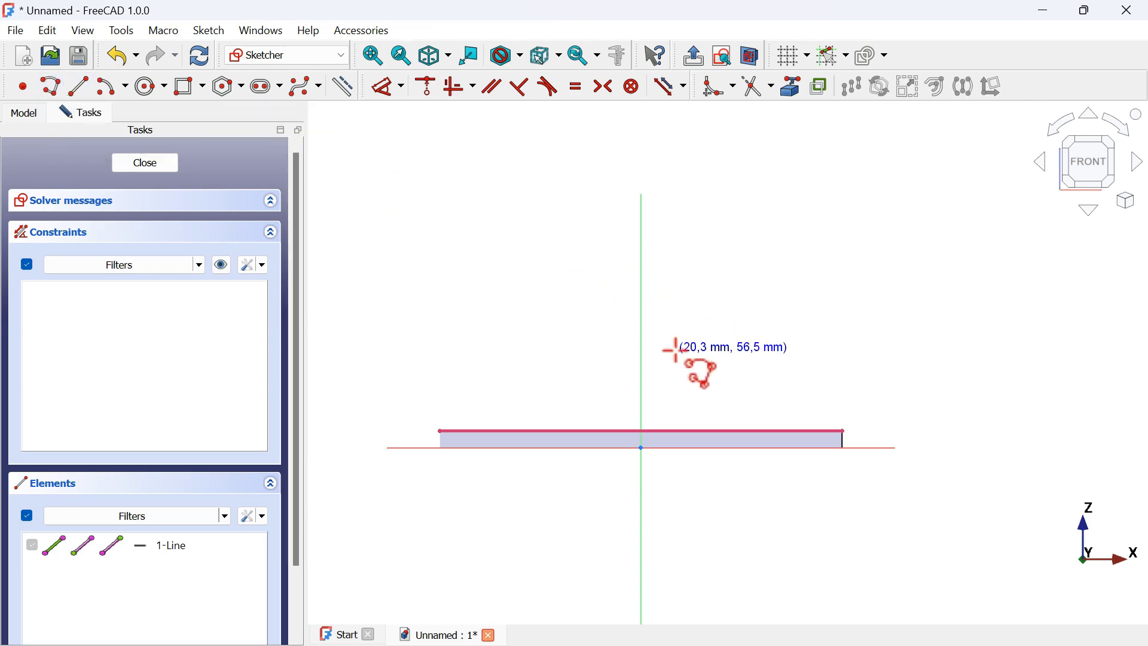
pyautogui.click(639, 228)
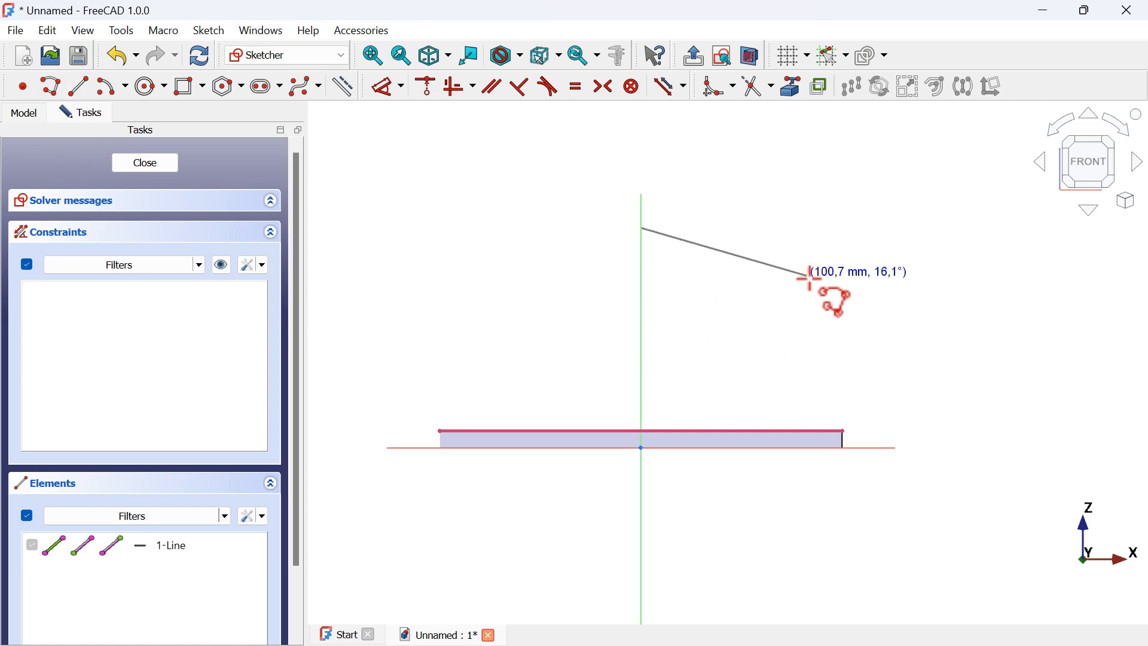
pyautogui.click(640, 430)
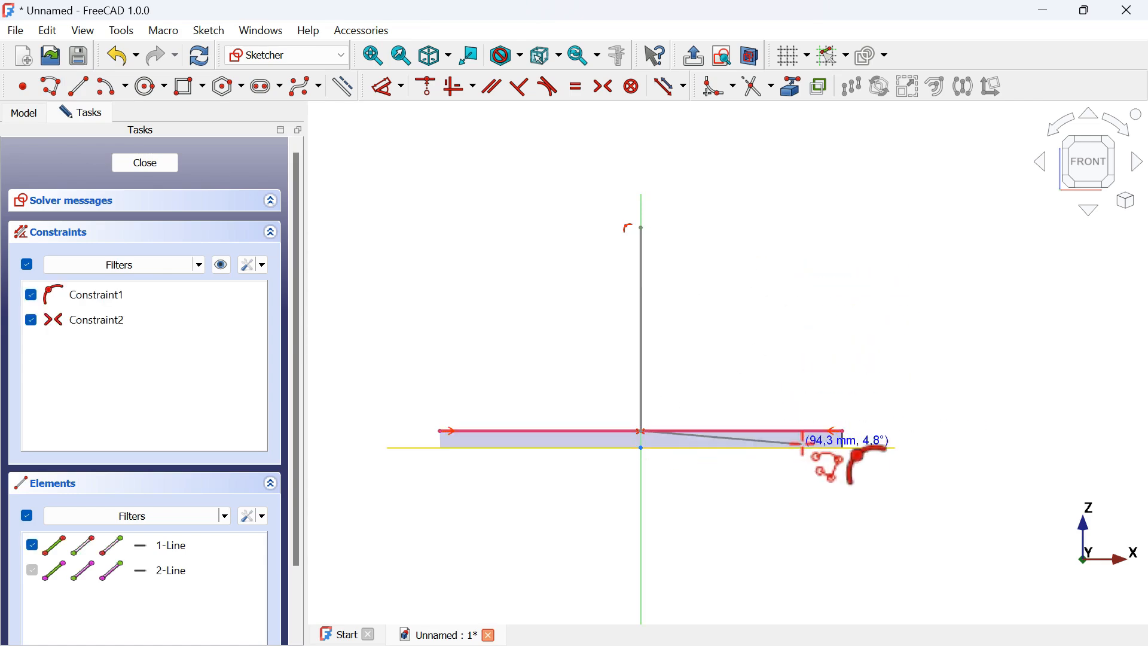
pyautogui.click(801, 430)
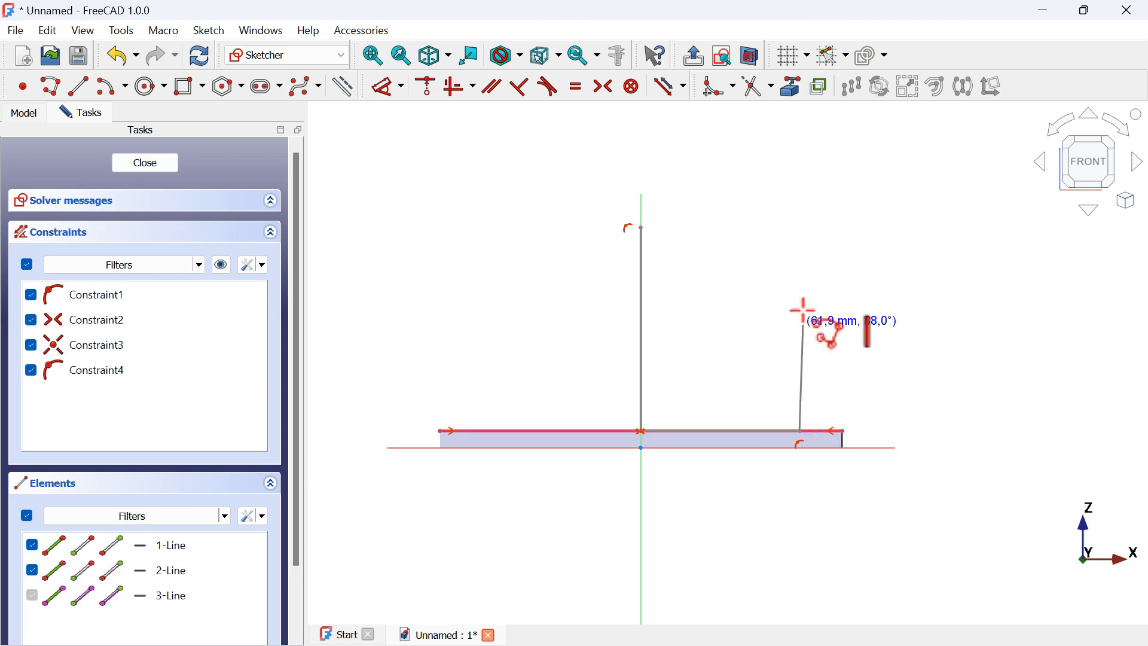
pyautogui.click(801, 281)
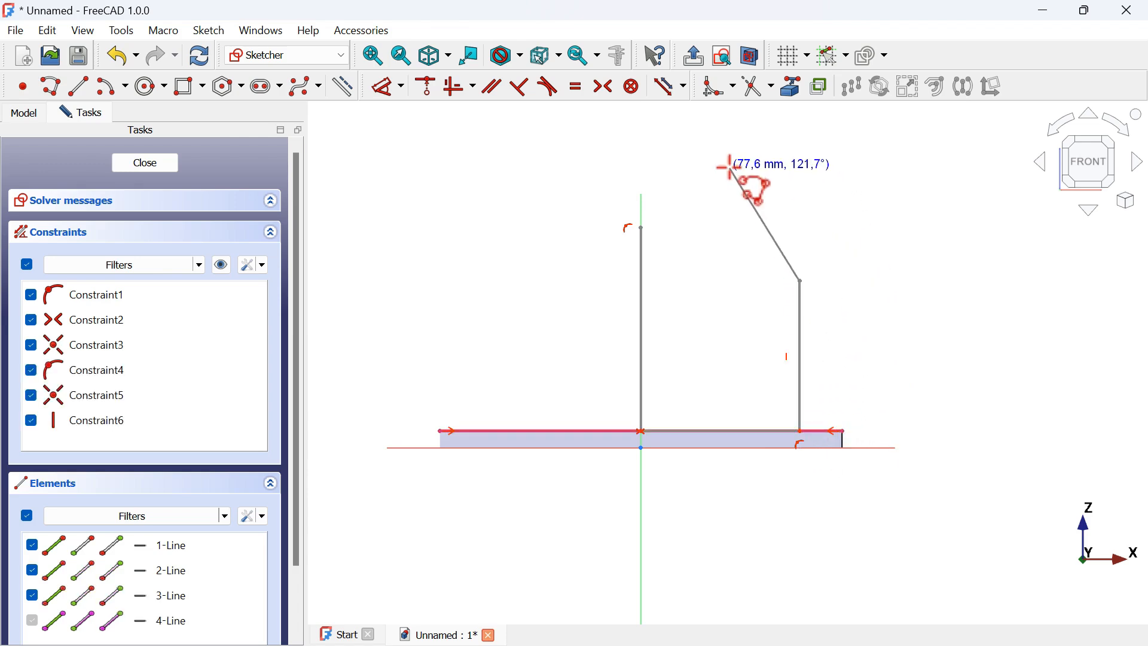
pyautogui.press('m')
pyautogui.press('m')
pyautogui.press('m')
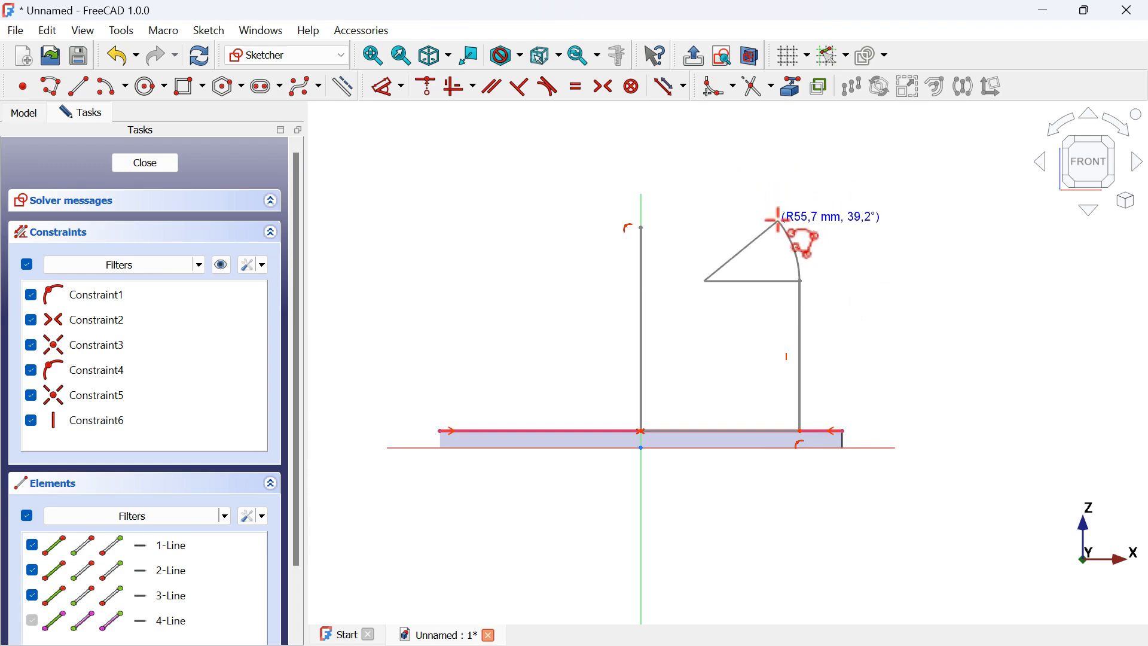
pyautogui.click(774, 212)
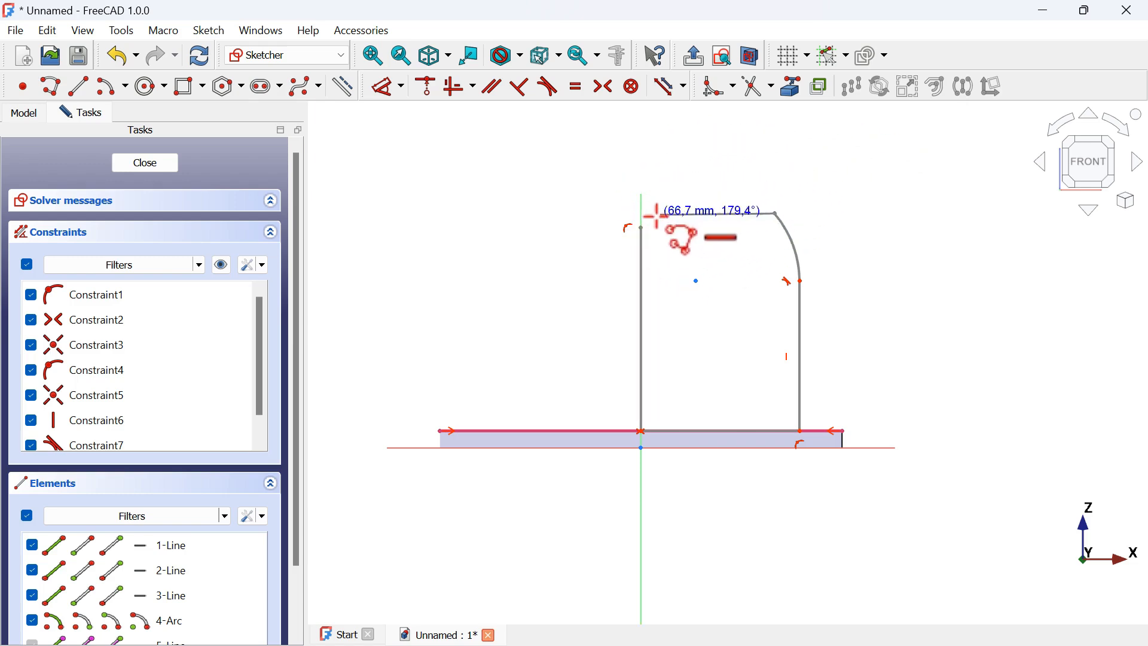
pyautogui.click(642, 228)
pyautogui.scroll(2, 774, 220)
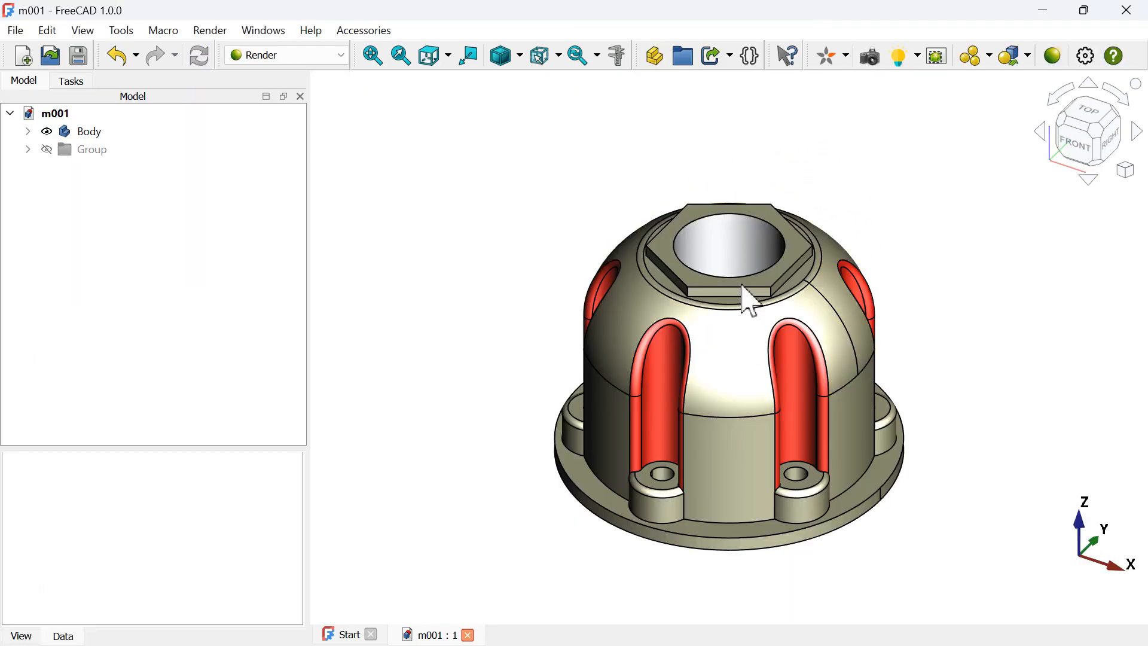
# Check the dome section in the PDF drawing, and constrain the profile's sloping top line to horizontal
pyautogui.hotkey('alt', 'Tab')
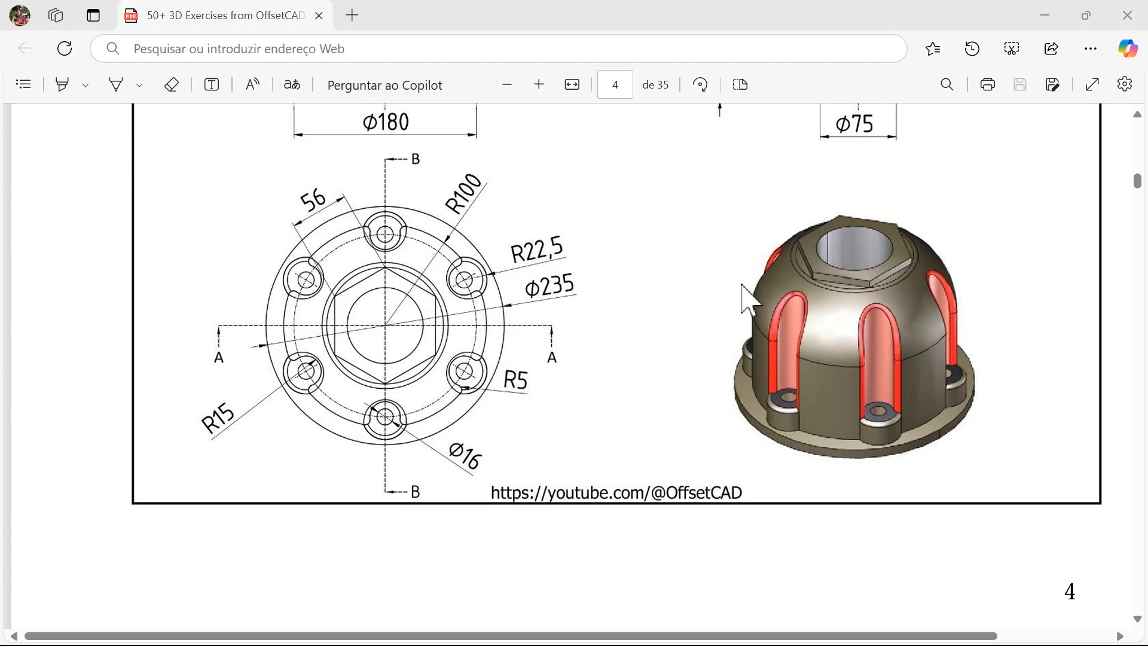
pyautogui.keyDown('ctrl'); pyautogui.scroll(3, 837, 296); pyautogui.keyUp('ctrl')
pyautogui.scroll(2, 837, 297)
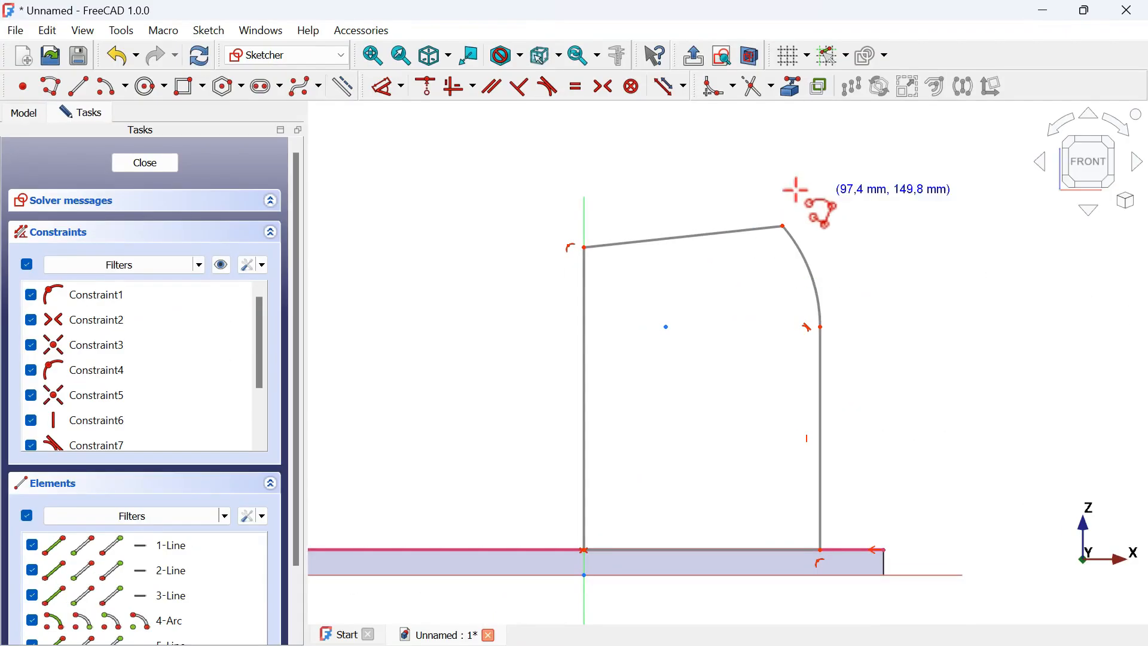
pyautogui.click(473, 86)
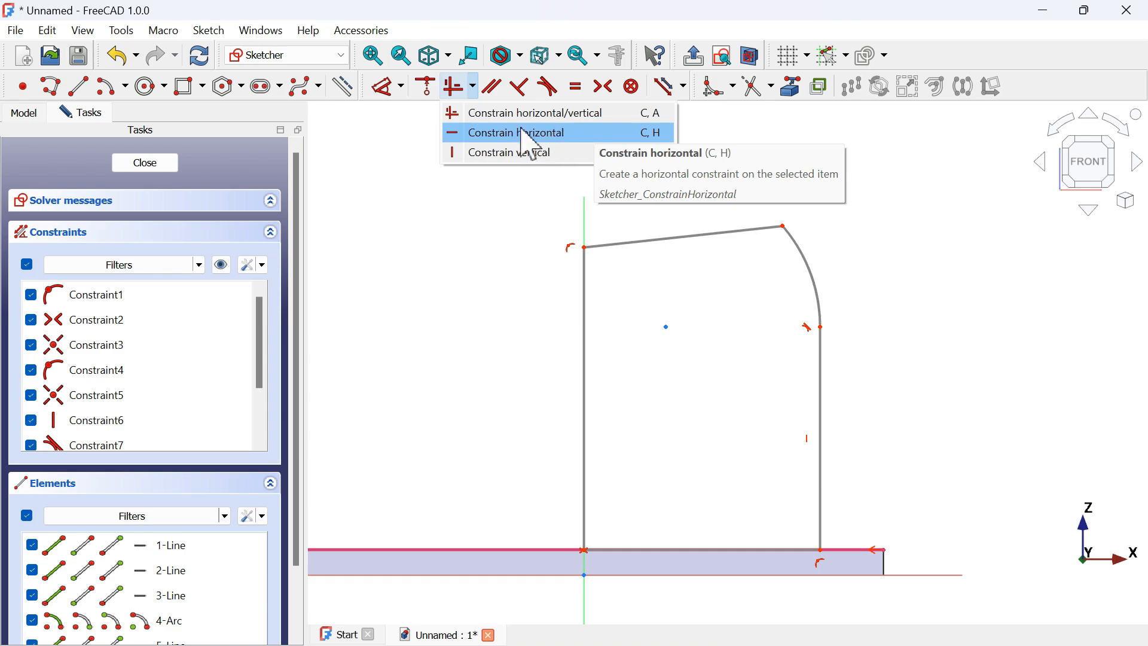
pyautogui.click(599, 129)
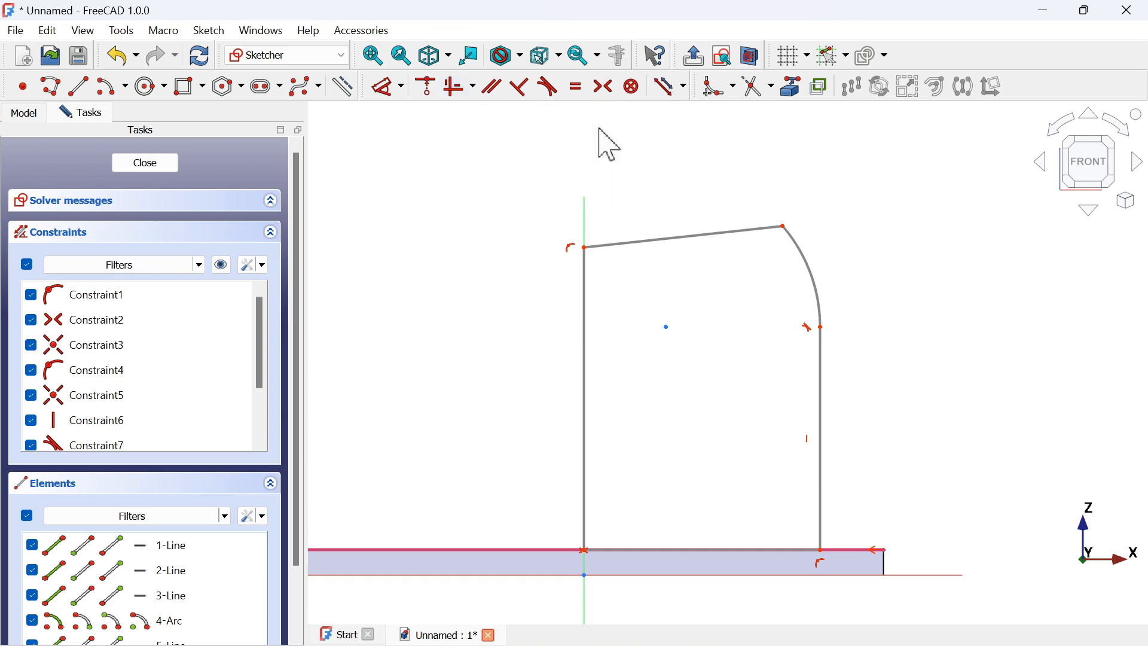
pyautogui.click(737, 231)
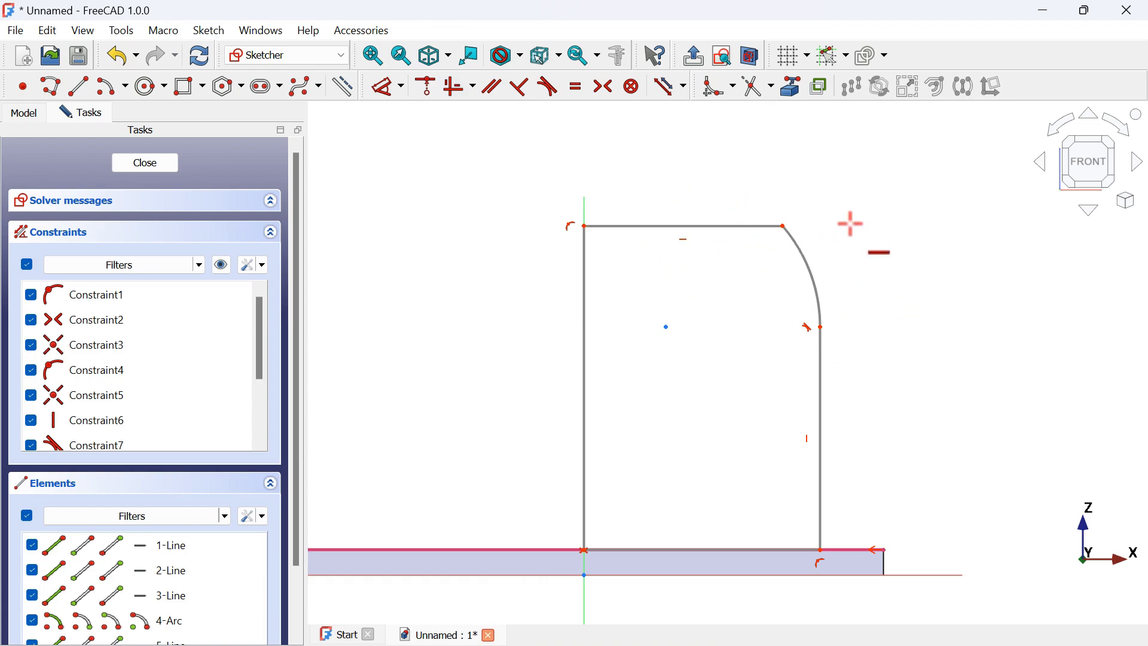
# Dimension the profile's vertical line on the axis and set its length to 150 mm
pyautogui.scroll(-2, 697, 267)
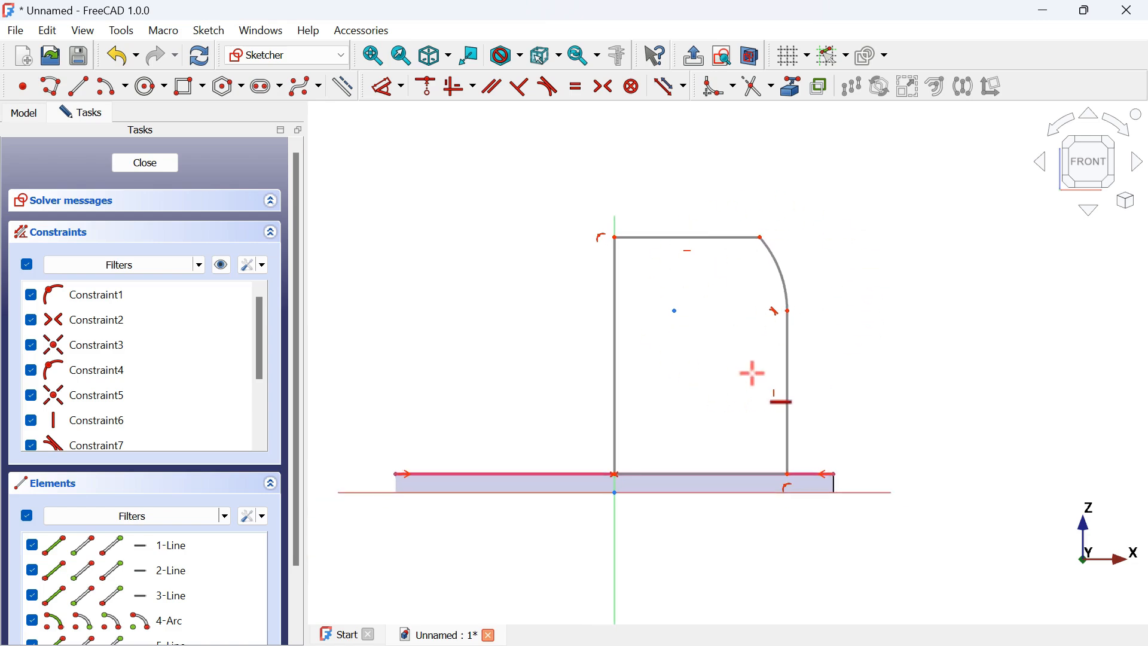
pyautogui.click(387, 96)
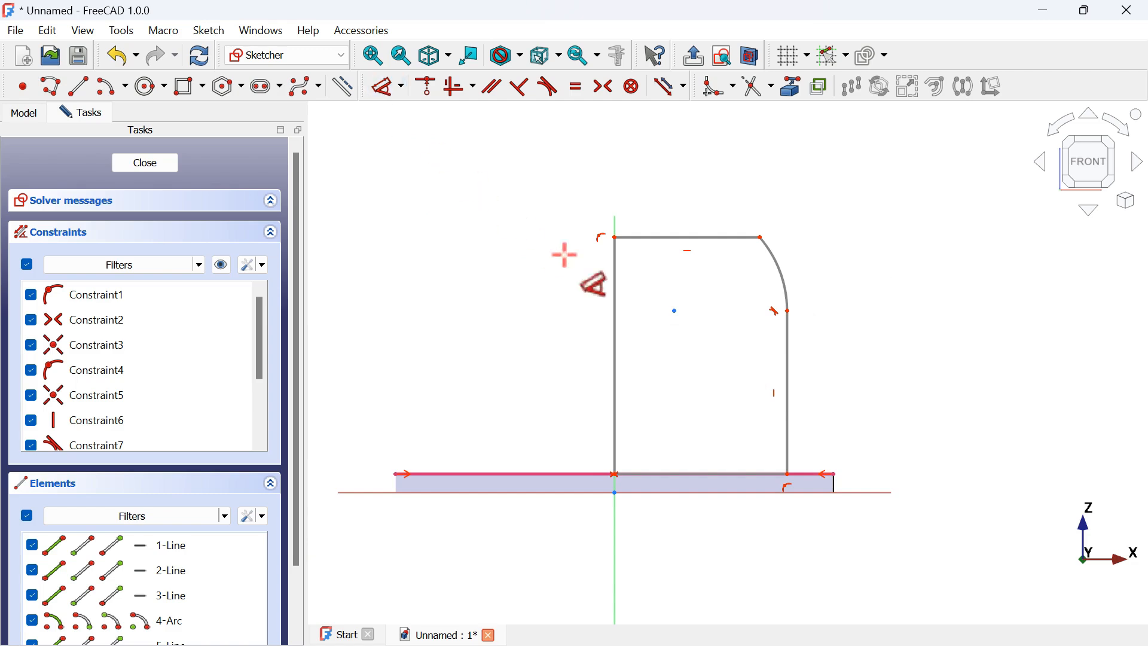
pyautogui.scroll(1, 648, 310)
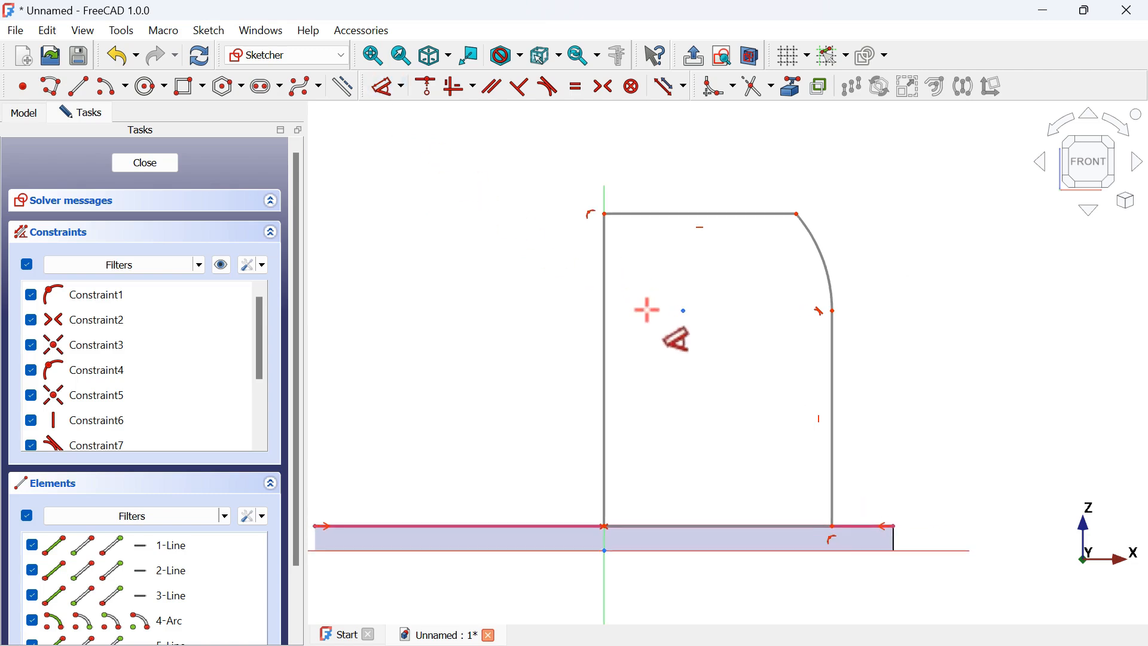
pyautogui.click(608, 351)
pyautogui.scroll(-2, 725, 274)
pyautogui.scroll(-2, 725, 274)
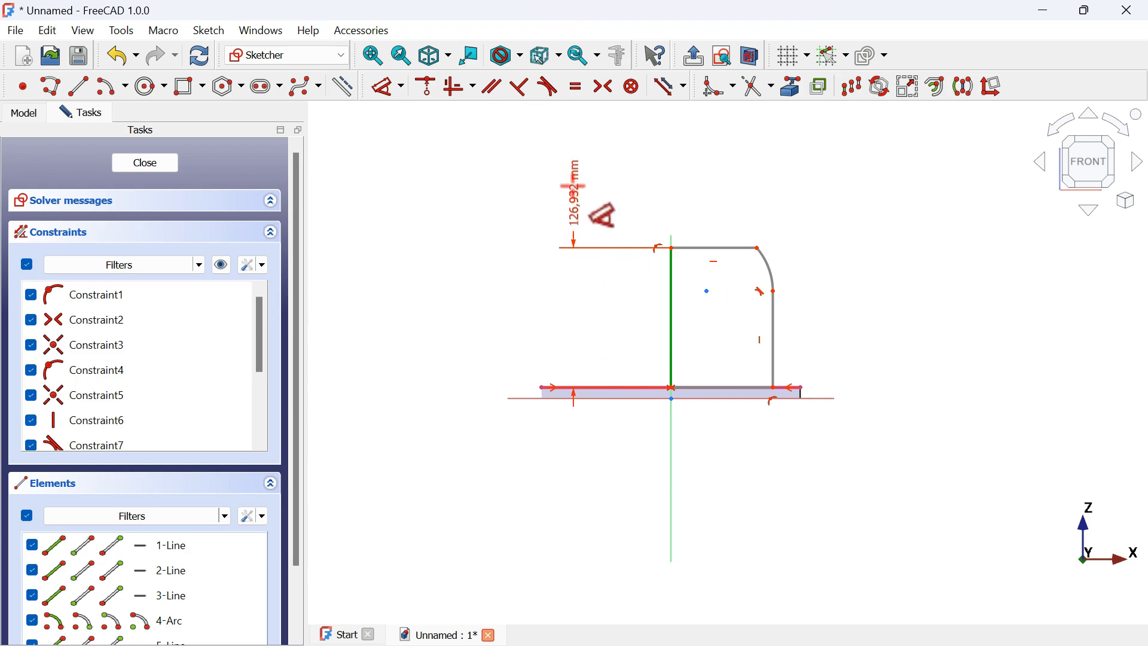
pyautogui.click(573, 177)
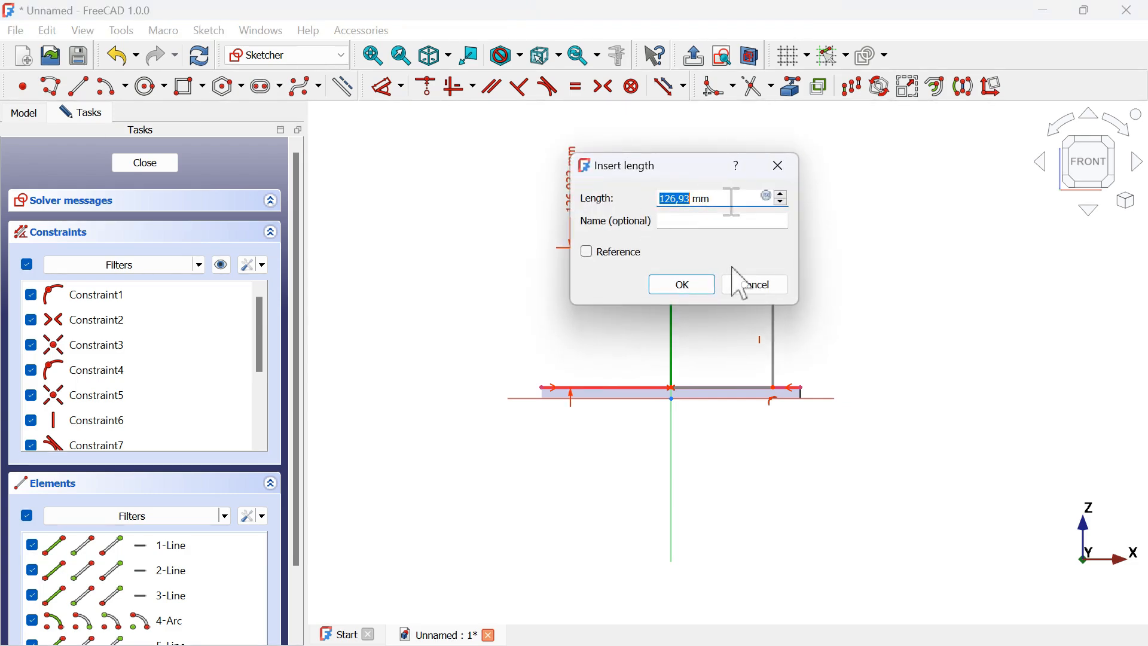
pyautogui.write('150')
pyautogui.press('Return')
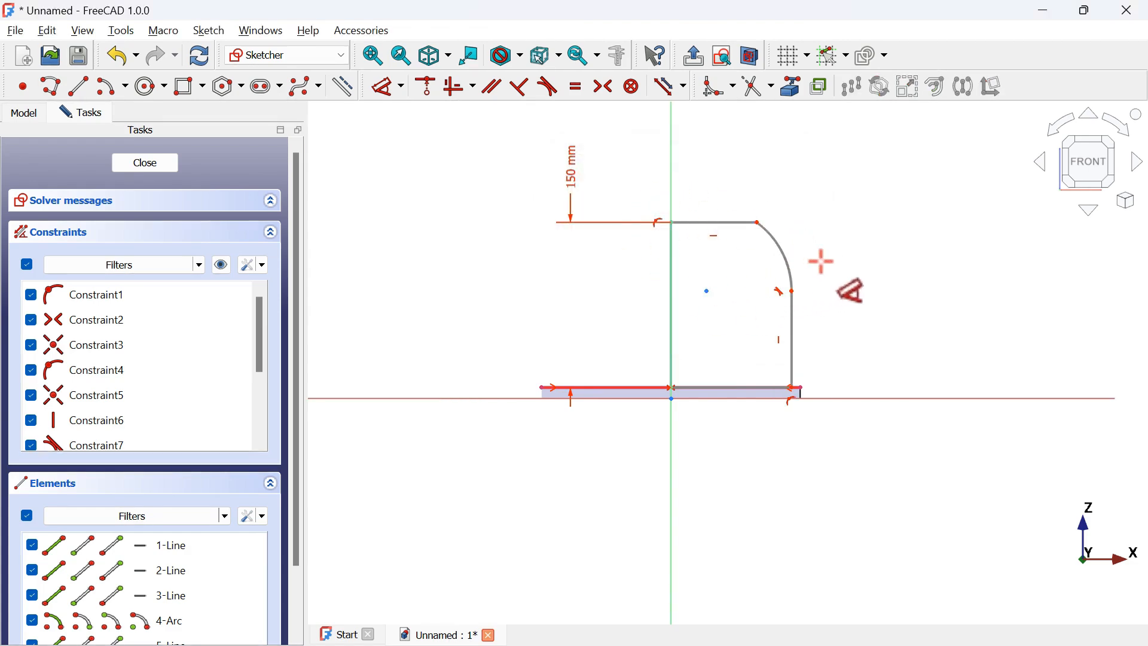
# Dimension the profile's bottom line, check the dome radius in the PDF drawing, and set the length to 100 mm
pyautogui.scroll(2, 820, 259)
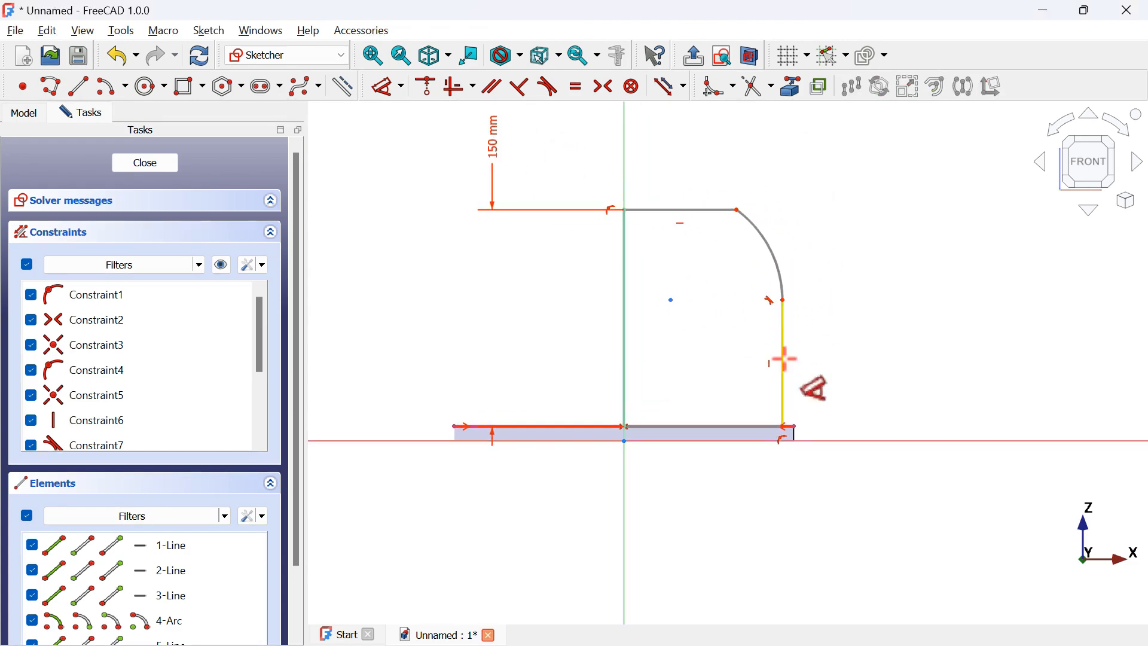
pyautogui.click(707, 422)
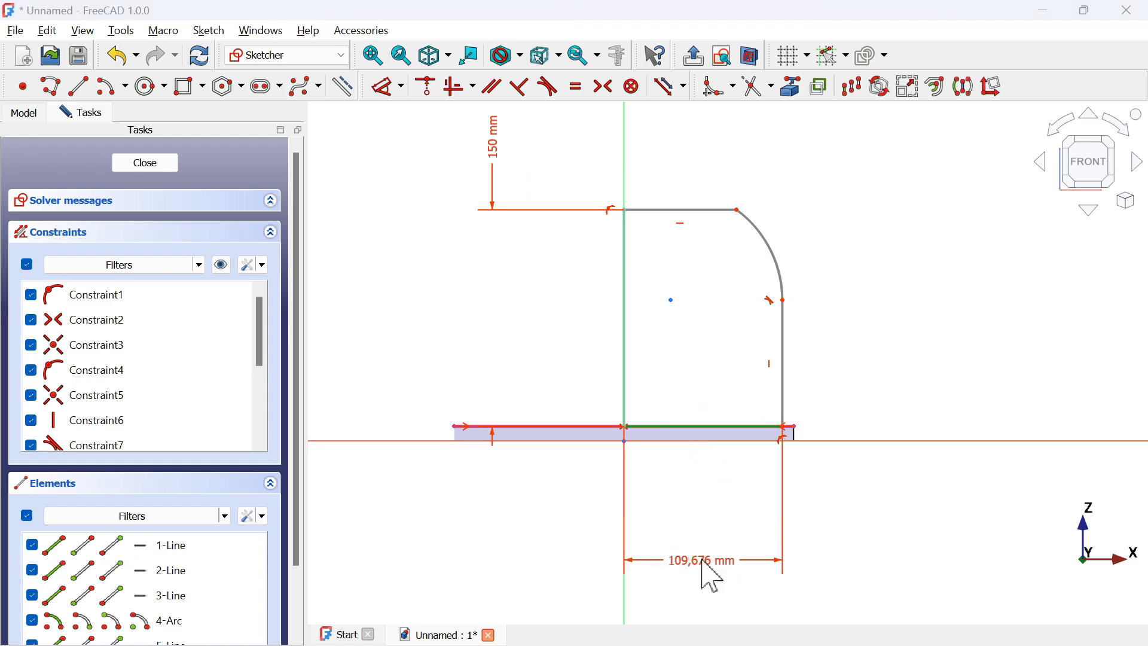
pyautogui.click(705, 571)
pyautogui.hotkey('alt', 'Tab')
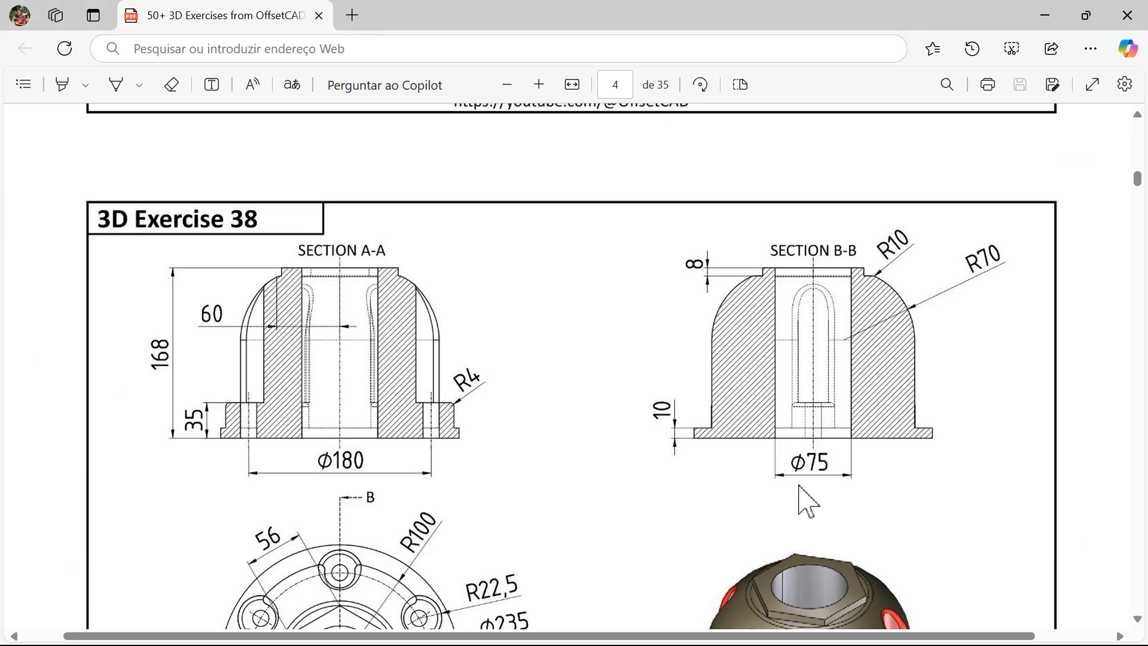
pyautogui.scroll(-4, 534, 398)
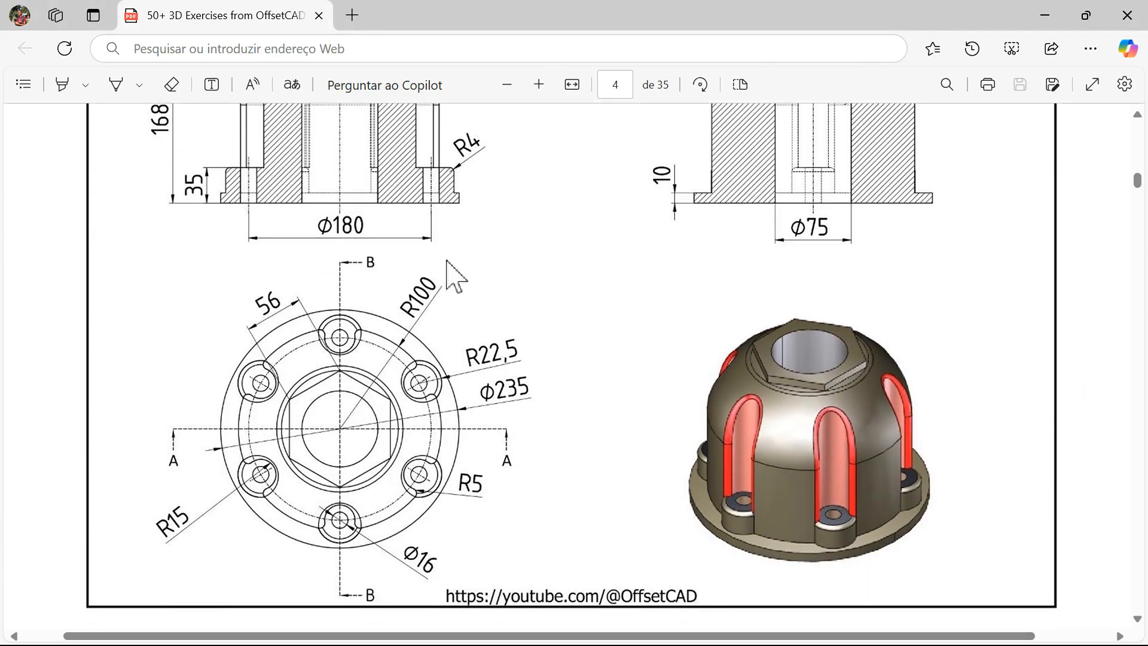
pyautogui.hotkey('alt', 'Tab')
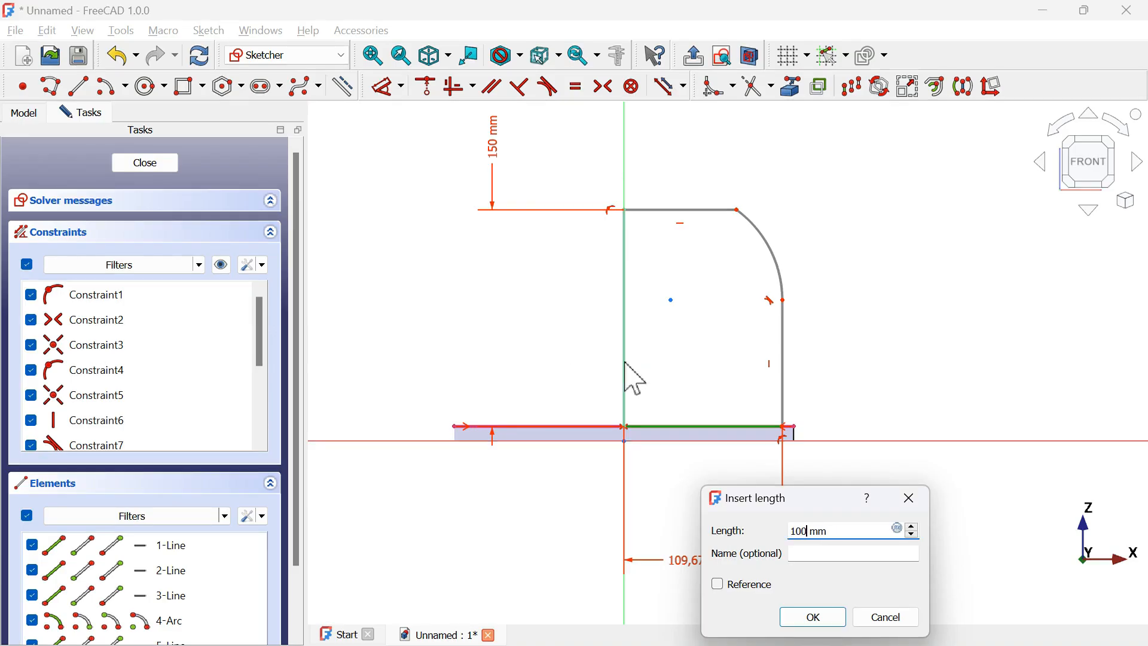
pyautogui.press('Return')
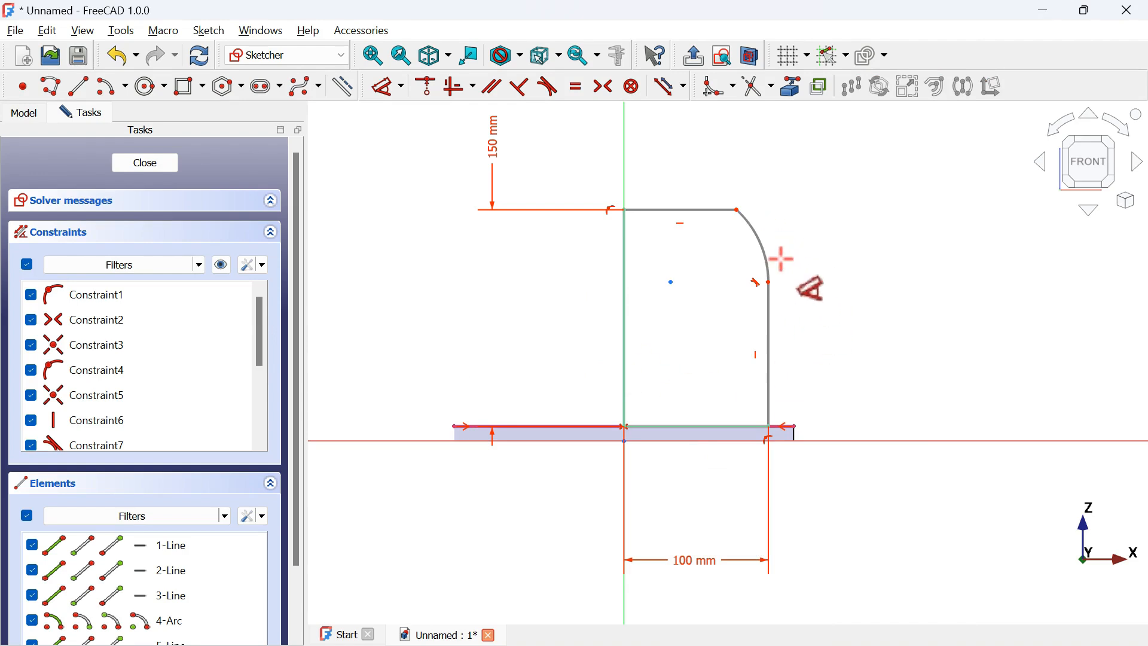
# Add a radius dimension to the profile's arc, check the PDF section view, and set it to 70 mm
pyautogui.click(766, 245)
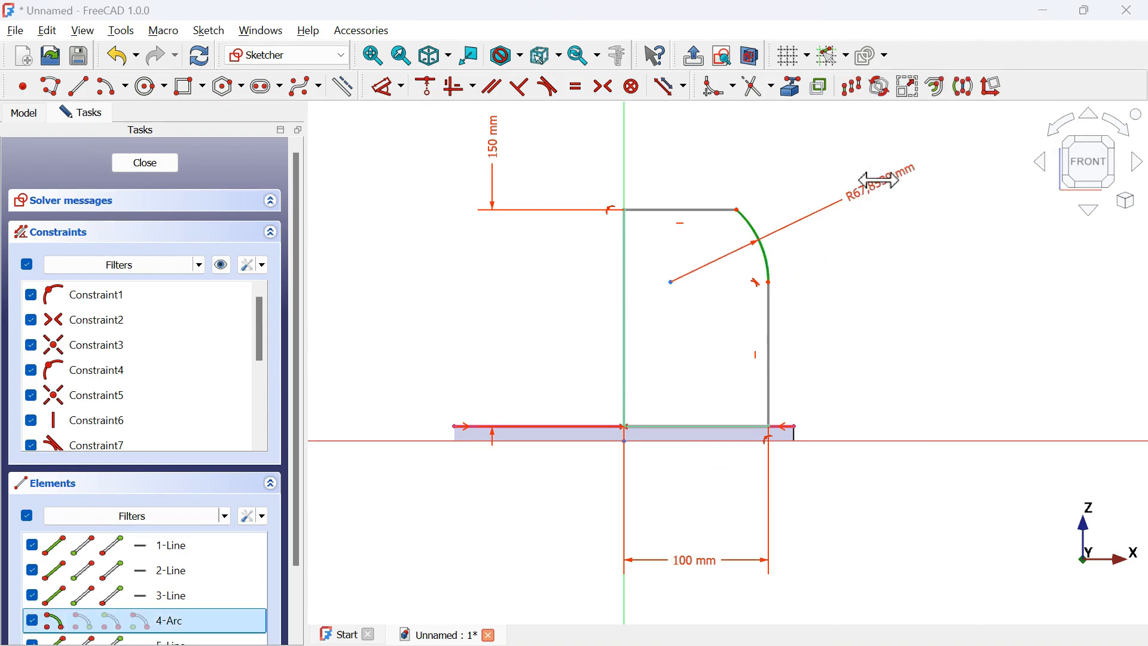
pyautogui.click(802, 263)
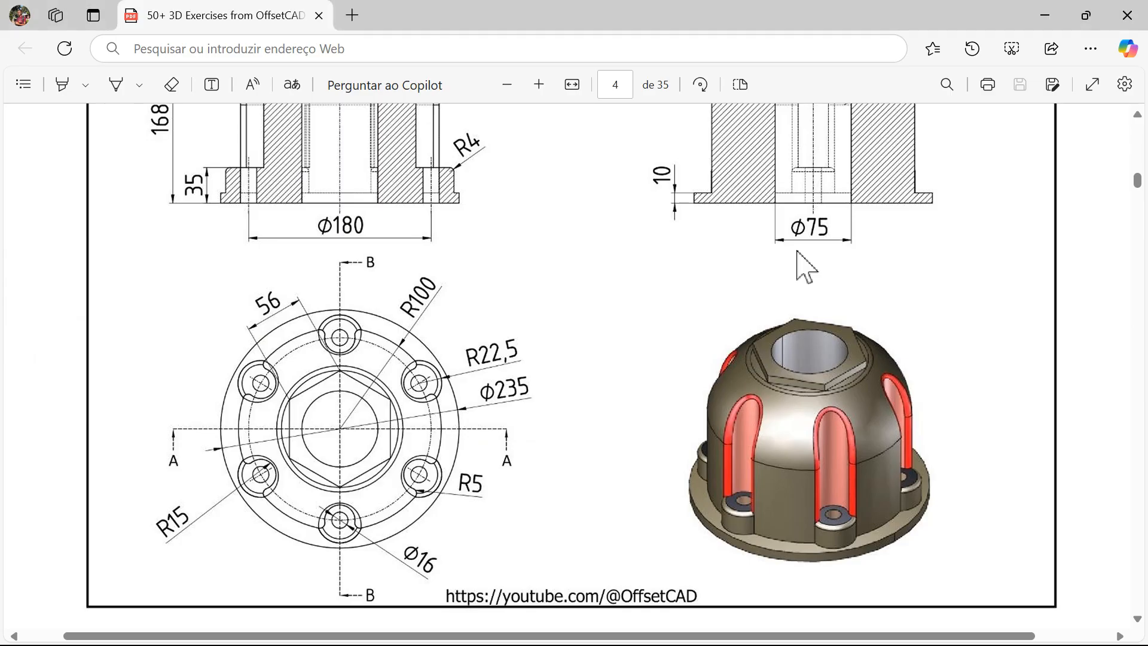
pyautogui.scroll(4, 806, 266)
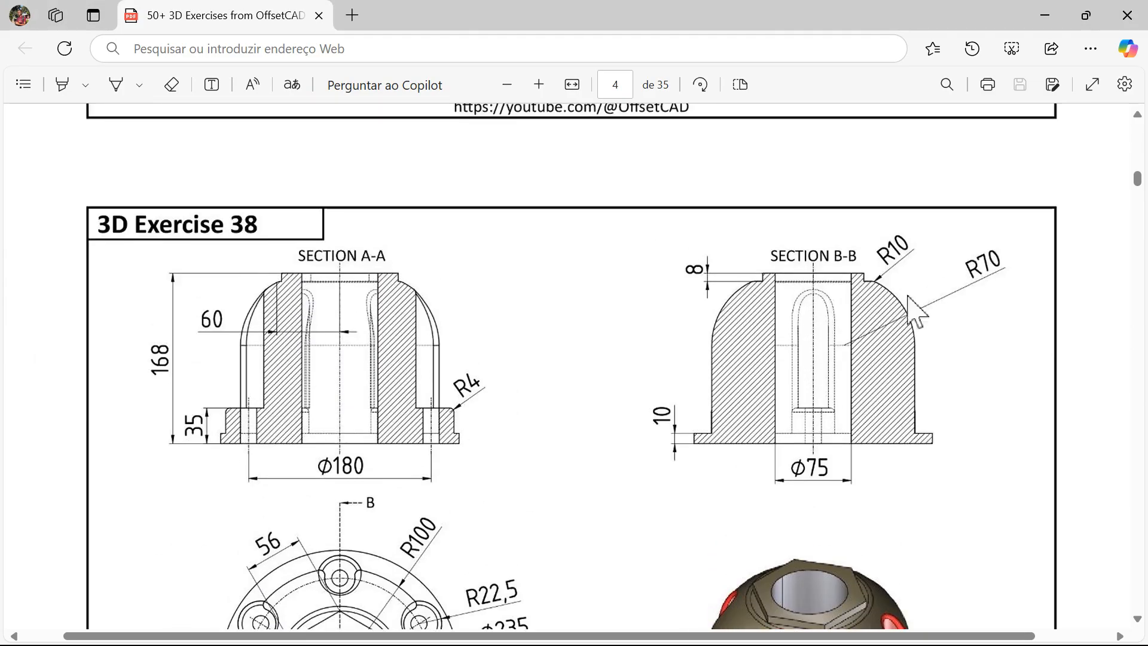
pyautogui.hotkey('alt', 'Tab')
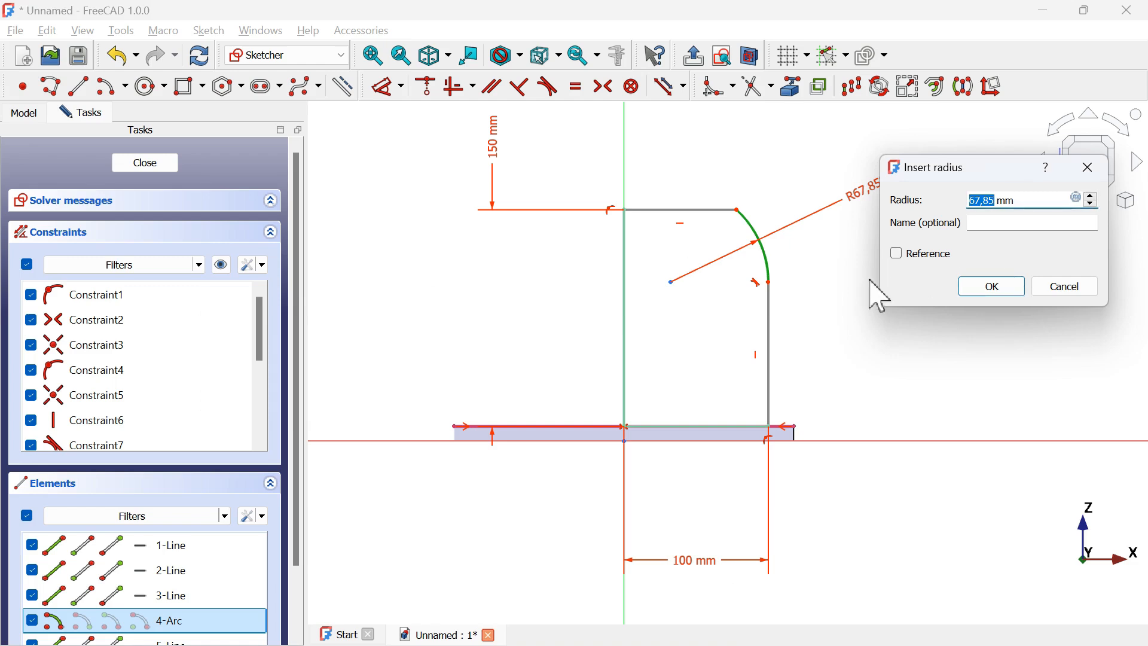
pyautogui.write('70')
pyautogui.press('Return')
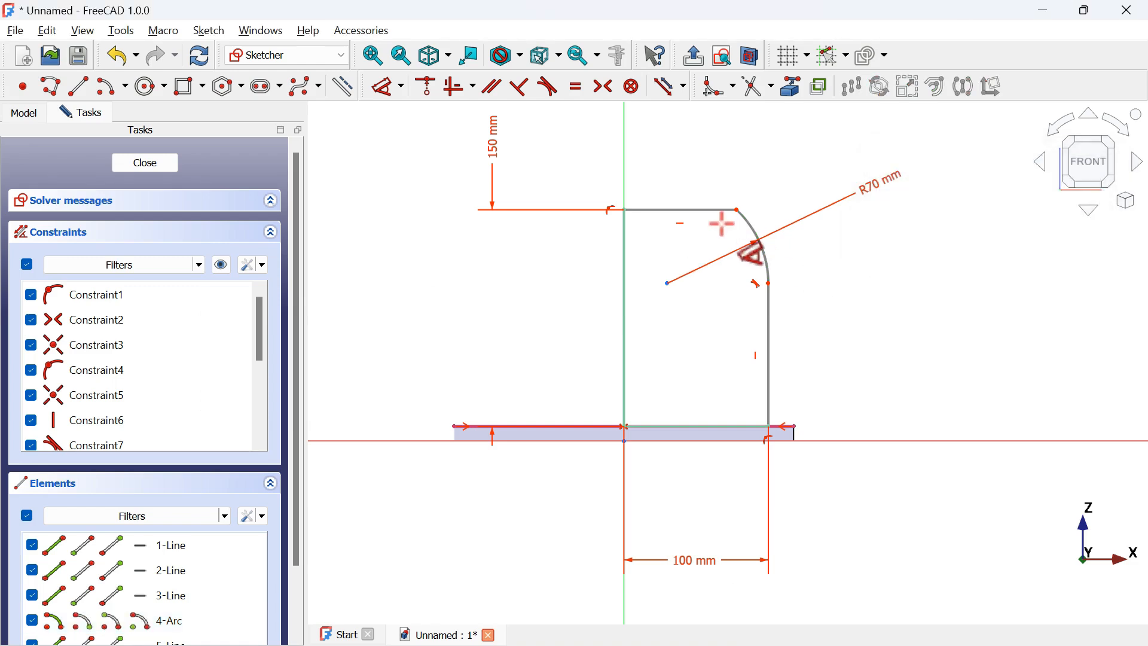
# Expand the solver messages, then dimension the profile's top line and set its length to 60 mm as in the PDF drawing
pyautogui.click(111, 202)
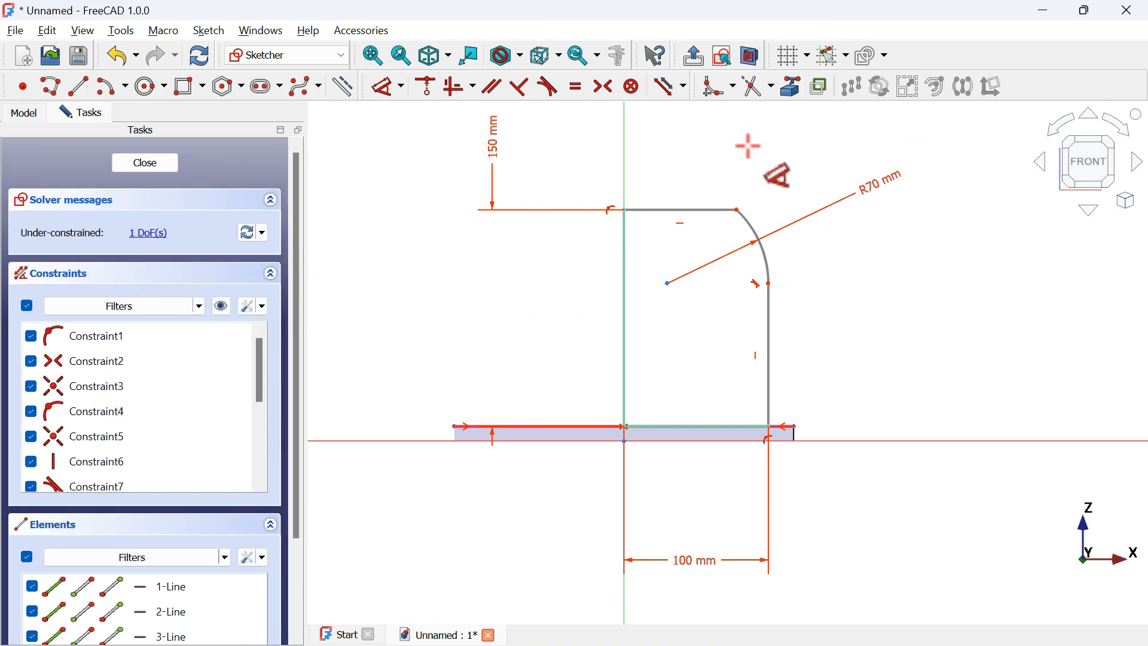
pyautogui.click(691, 206)
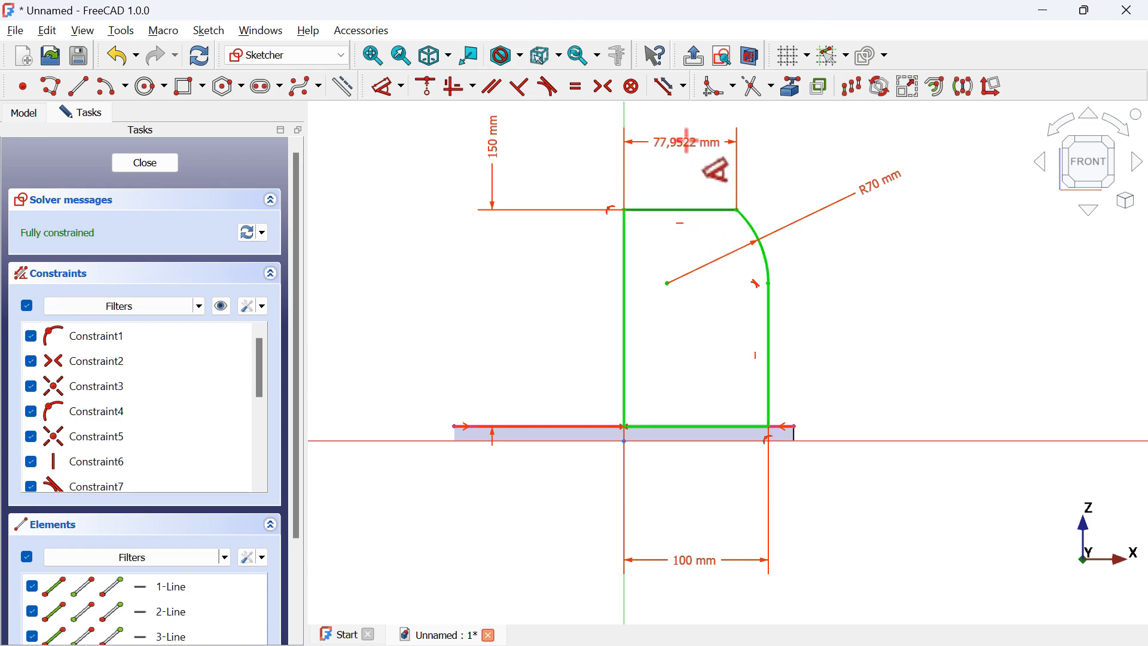
pyautogui.click(692, 160)
pyautogui.hotkey('alt', 'Tab')
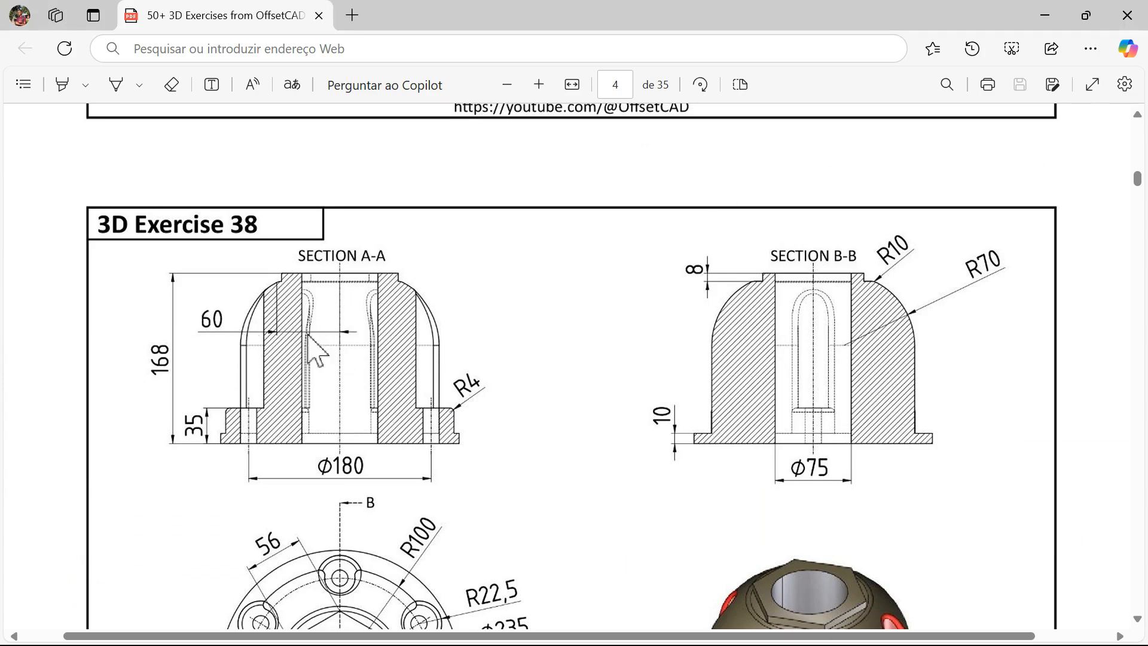
pyautogui.hotkey('alt', 'Tab')
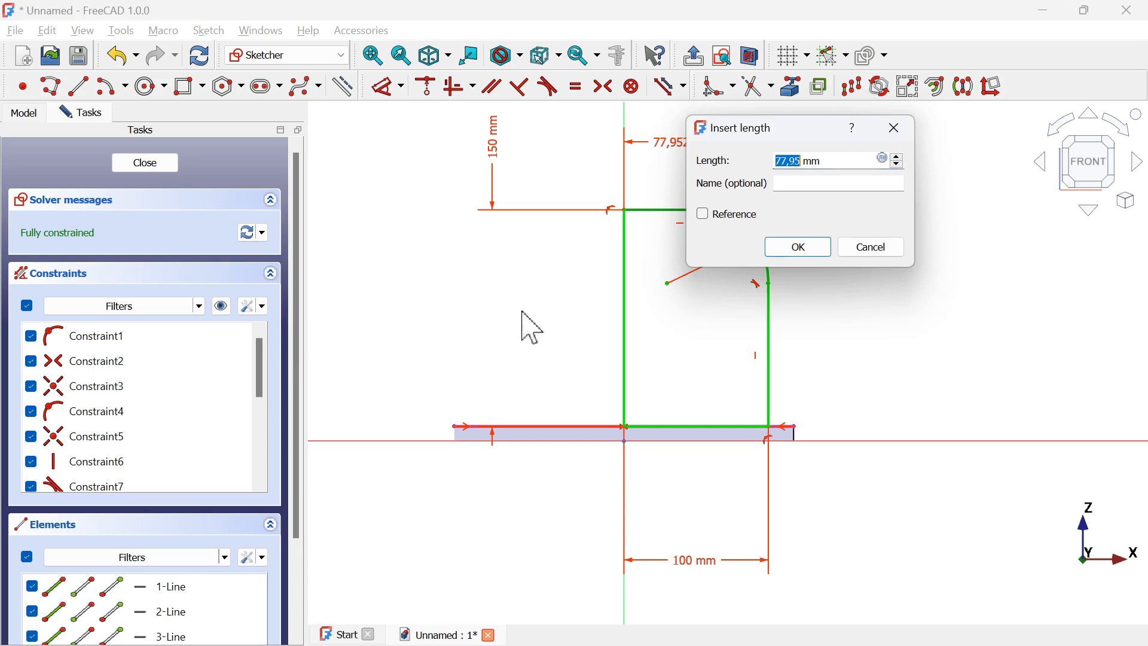
pyautogui.press('Return')
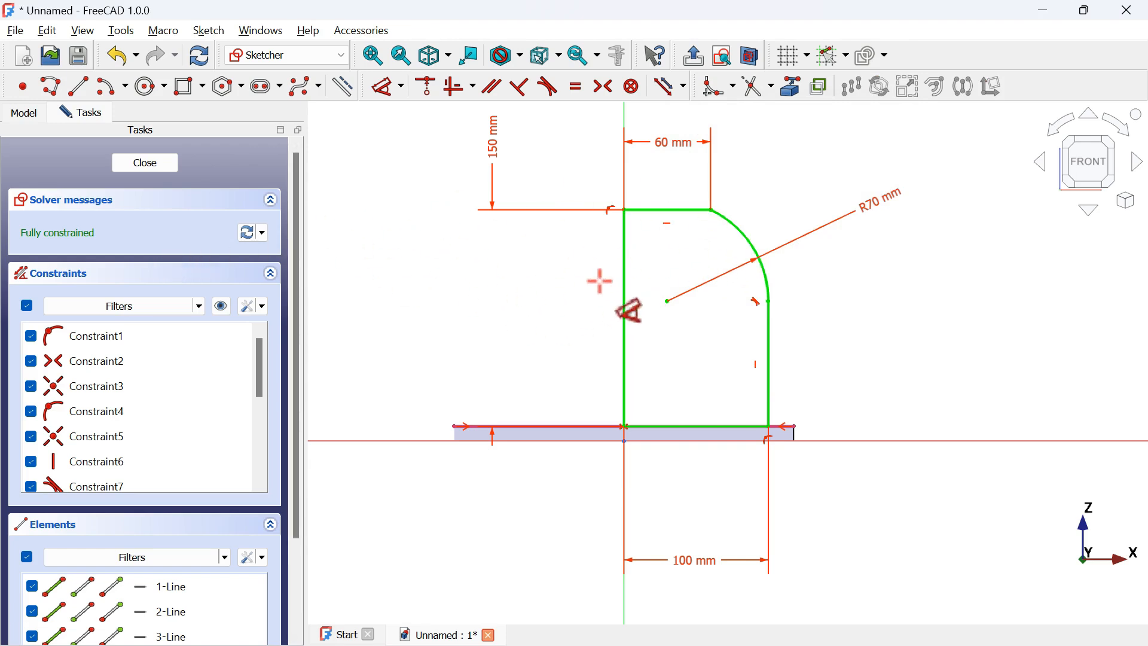
# Close the profile sketch and revolve it 360° about the vertical sketch axis to form the dome
pyautogui.click(146, 163)
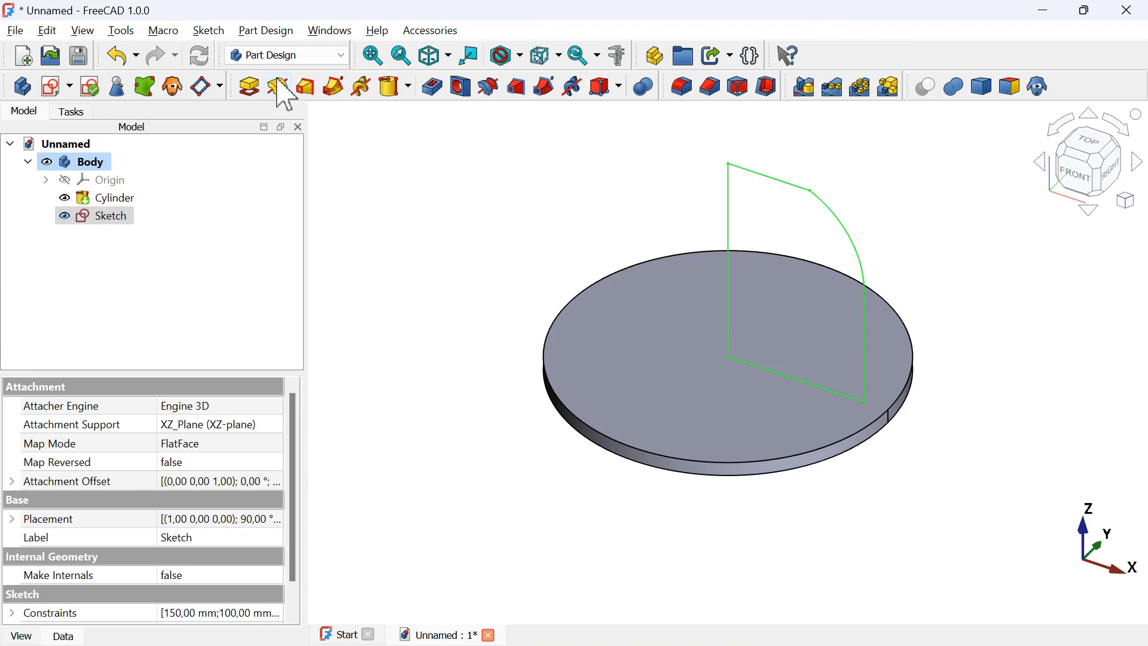
pyautogui.click(280, 90)
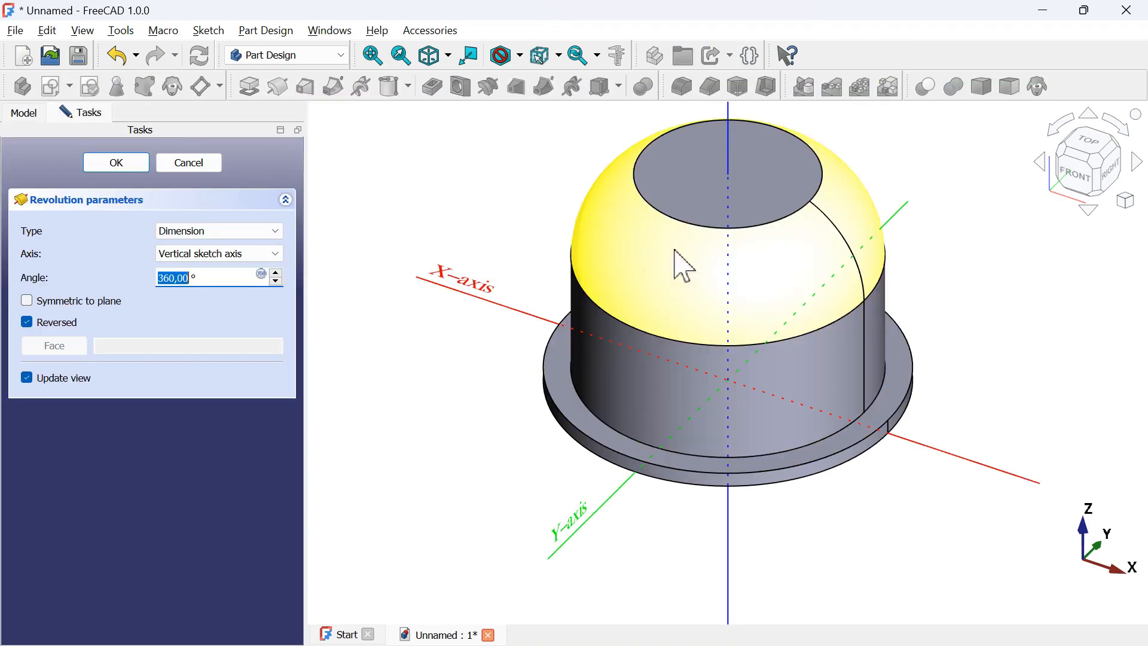
pyautogui.scroll(-3, 633, 366)
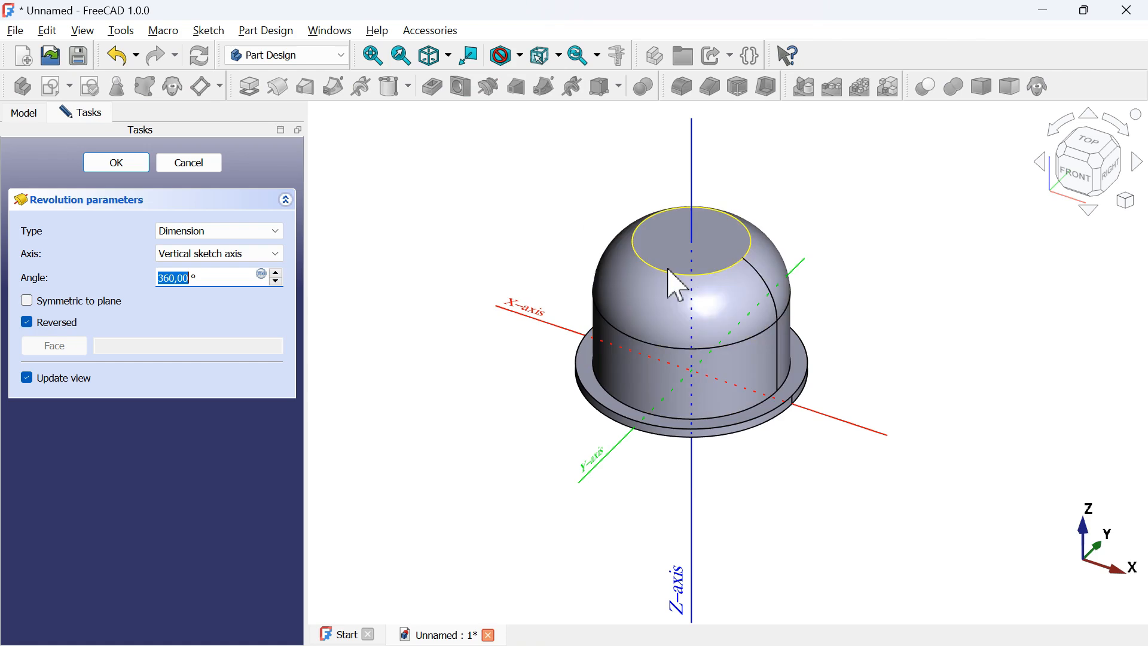
pyautogui.click(120, 162)
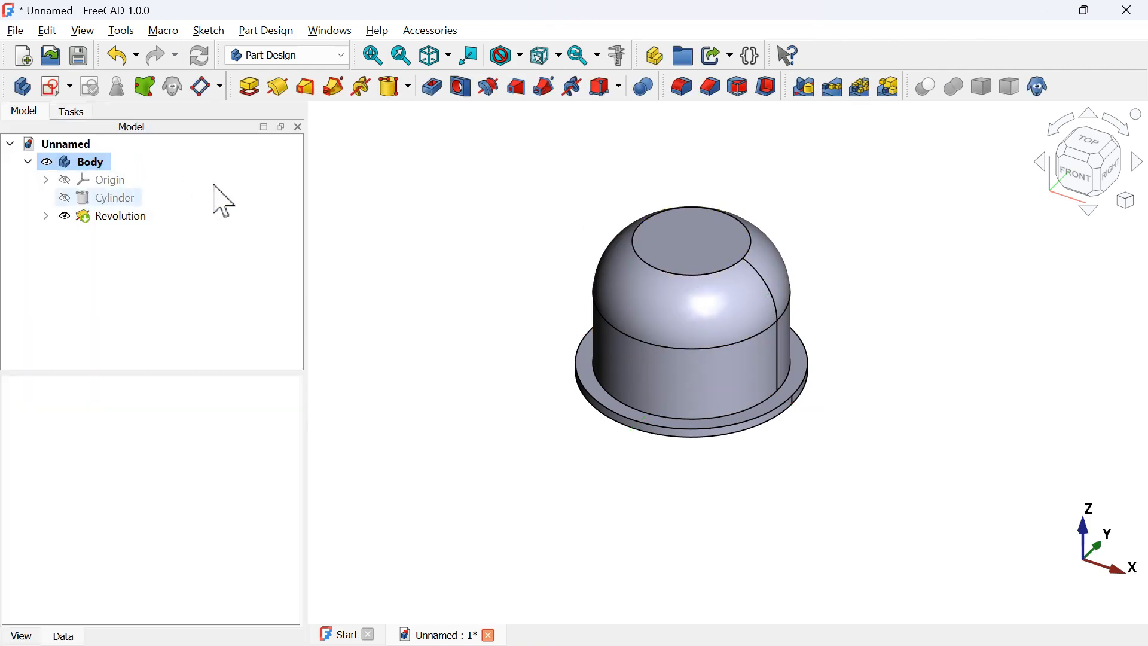
# Examine the rounded edge around the hexagonal top on the finished m001 model and compare it with the new dome
pyautogui.scroll(3, 720, 238)
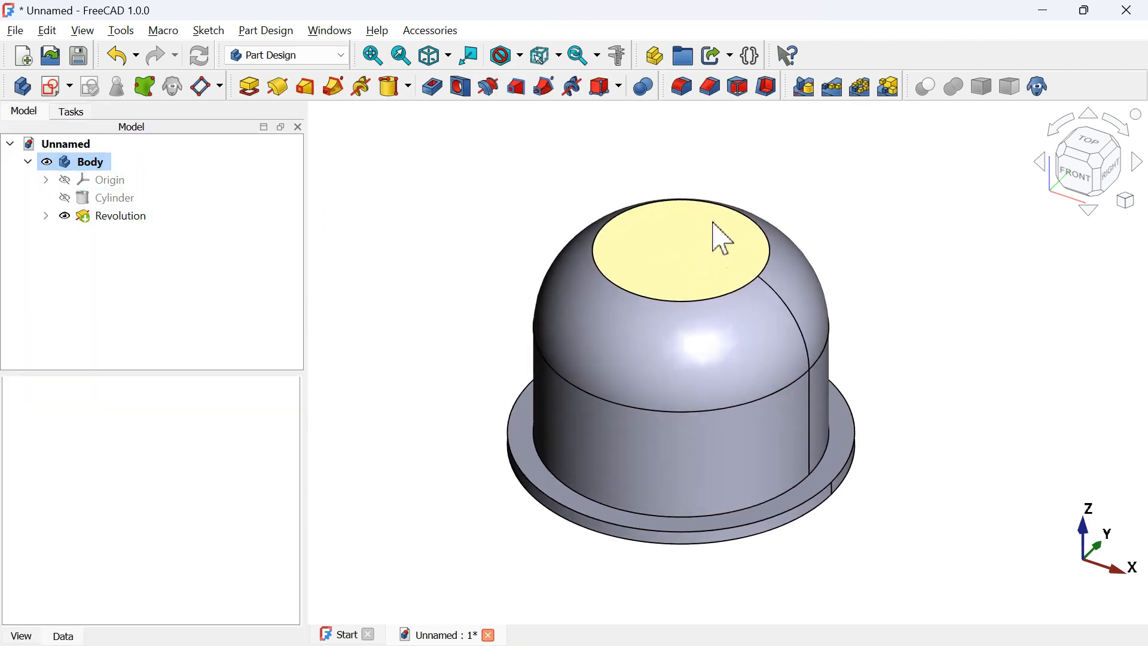
pyautogui.hotkey('alt', 'Tab')
pyautogui.hotkey('alt', 'Tab')
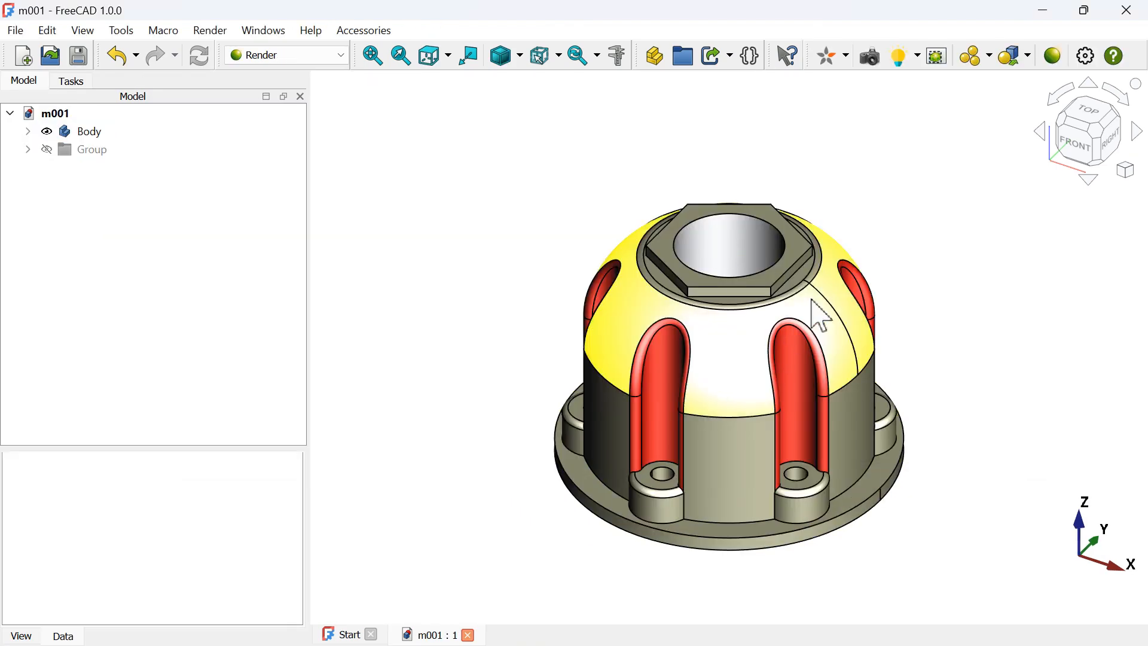
pyautogui.scroll(3, 837, 272)
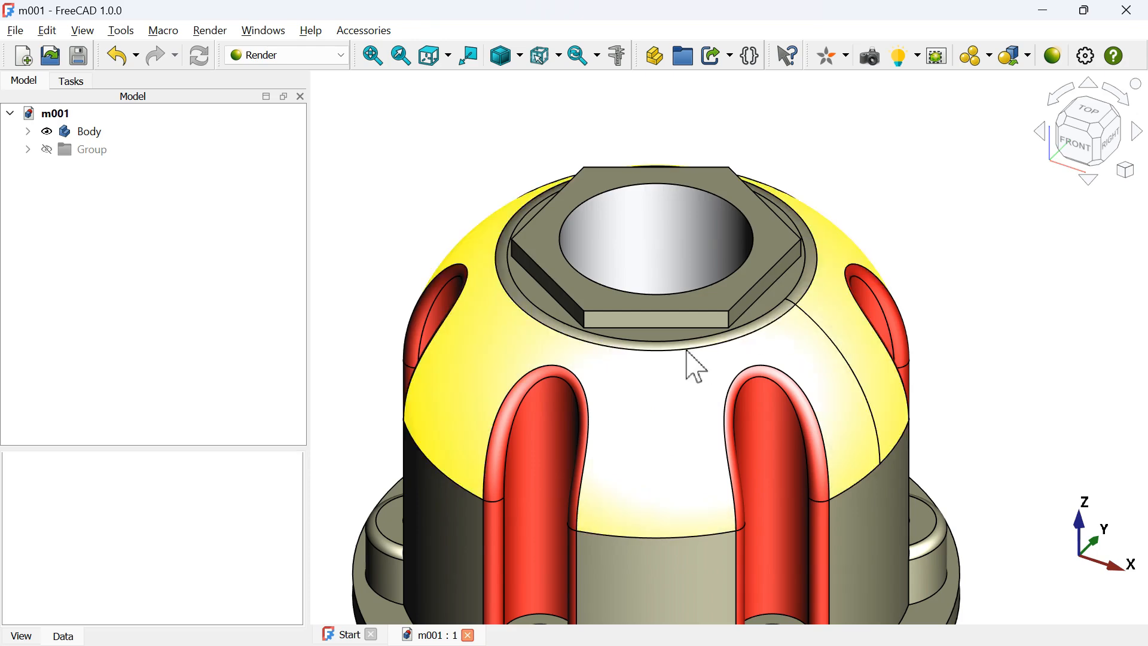
pyautogui.hotkey('alt', 'Tab')
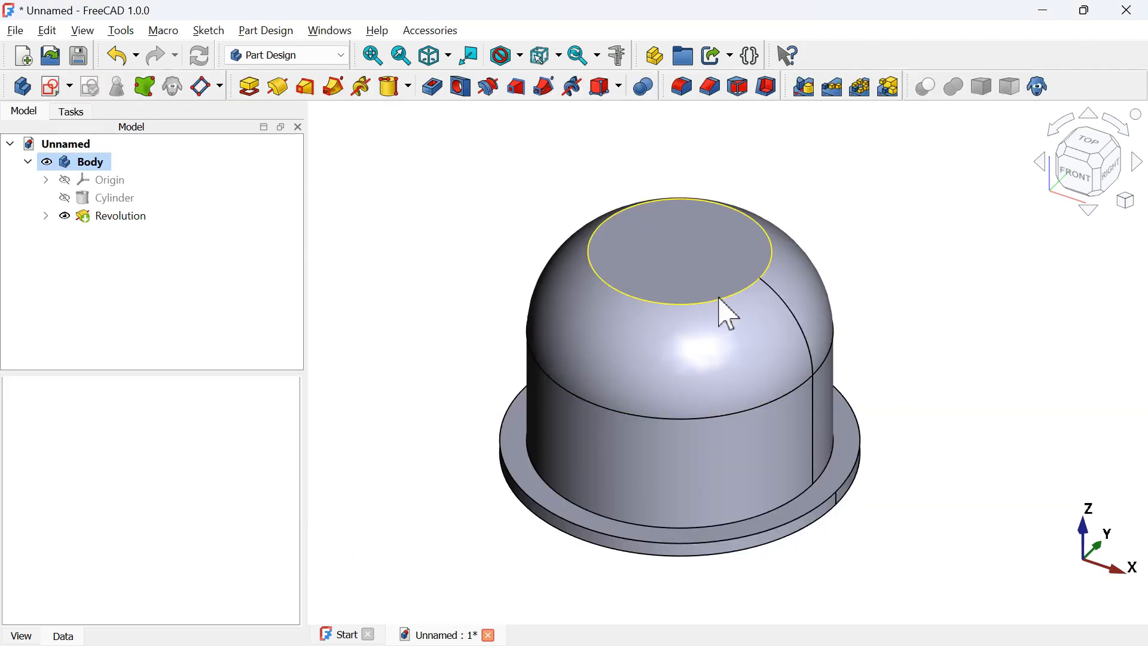
# Check the PDF section view and fillet the edge of the dome's flat top face with a 10 mm radius
pyautogui.click(720, 299)
pyautogui.click(936, 303)
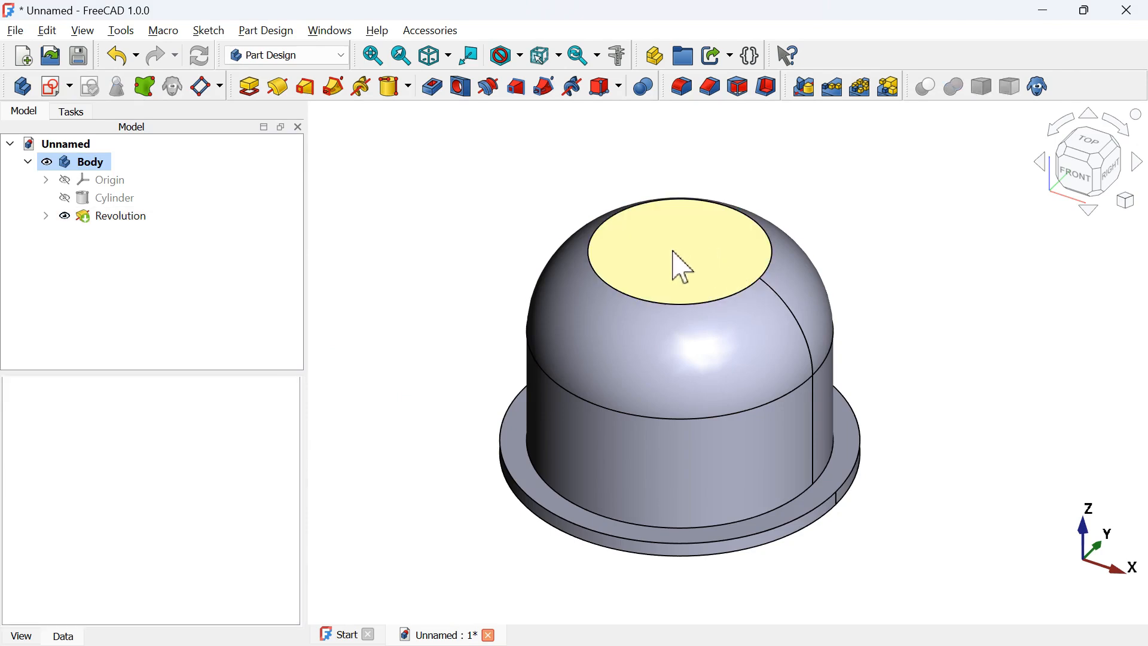
pyautogui.click(682, 267)
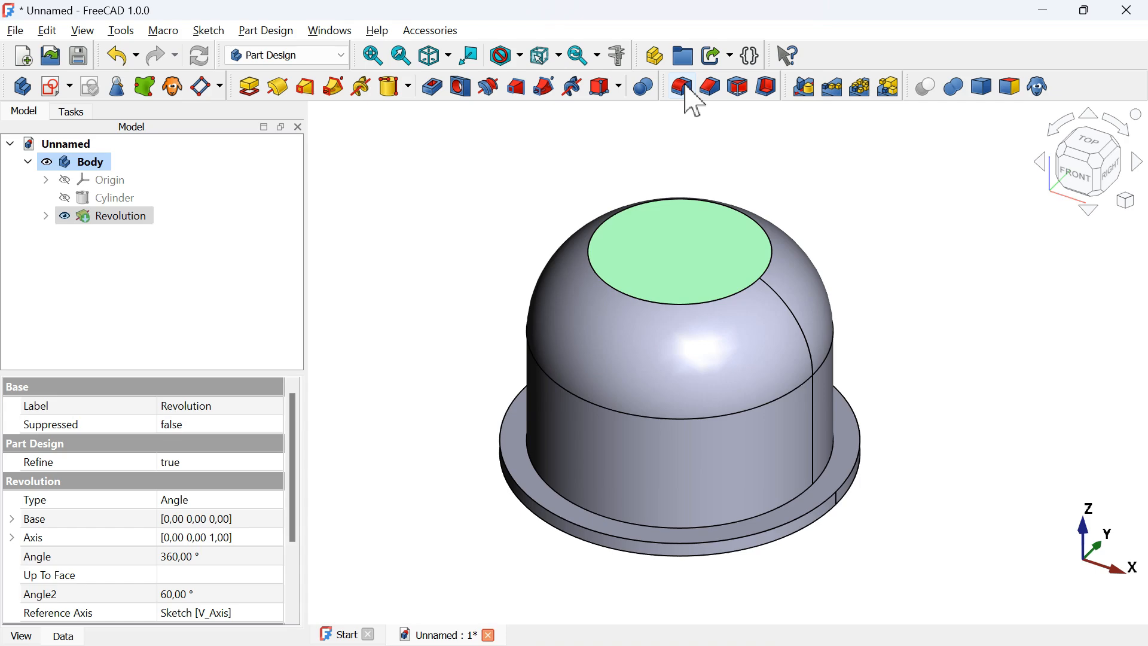
pyautogui.click(686, 86)
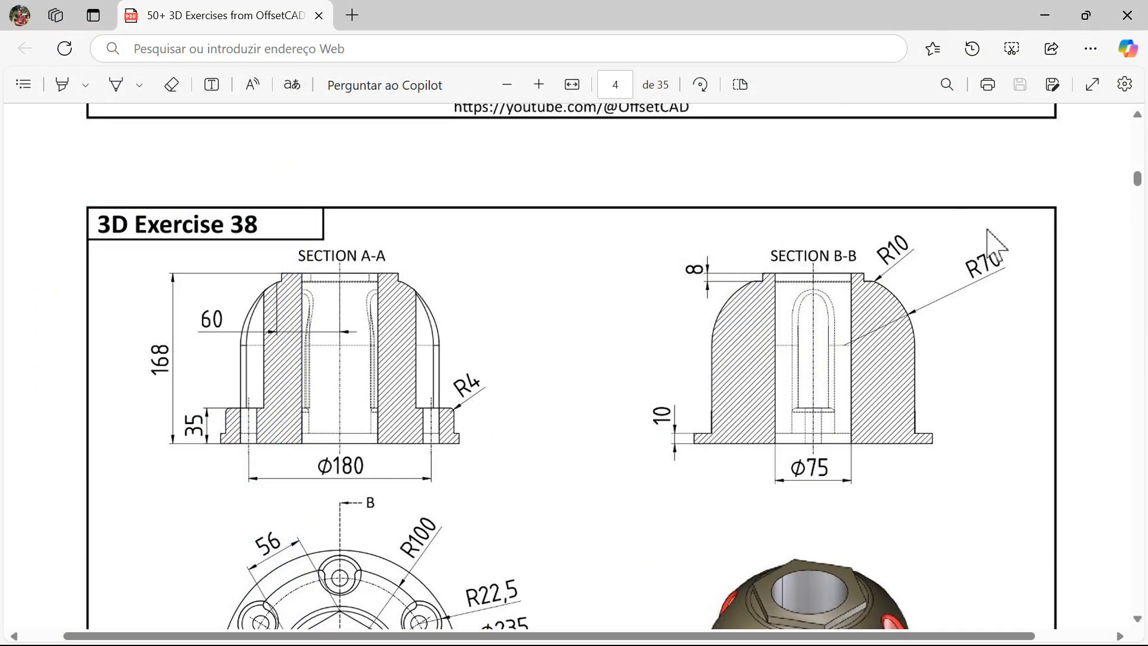
pyautogui.hotkey('alt', 'Tab')
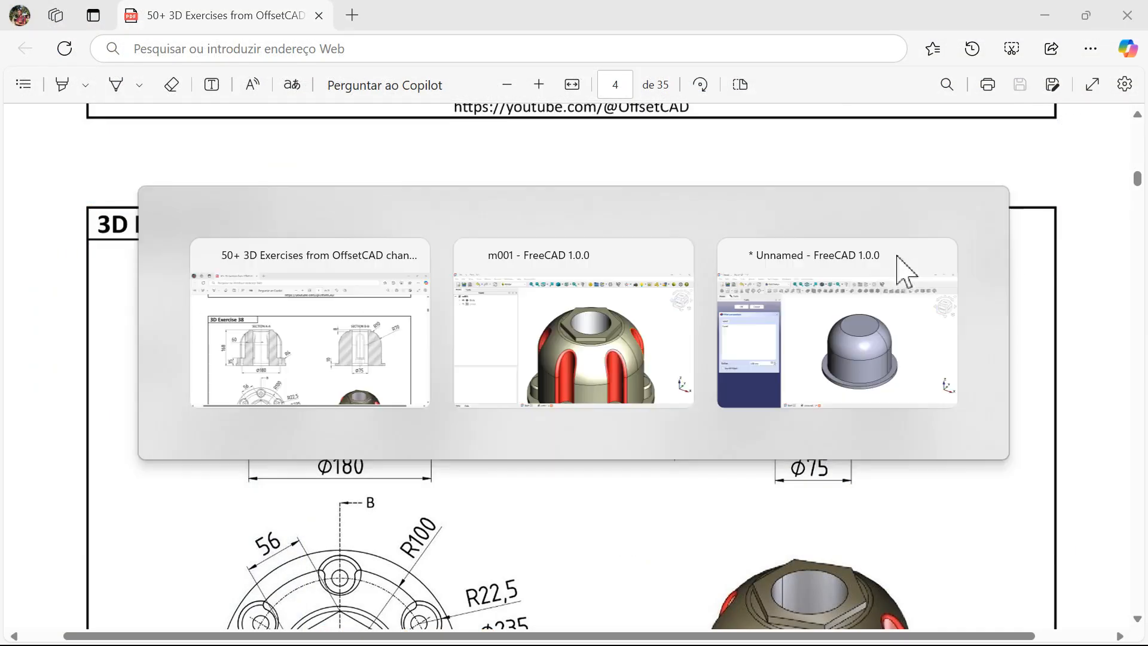
pyautogui.click(903, 269)
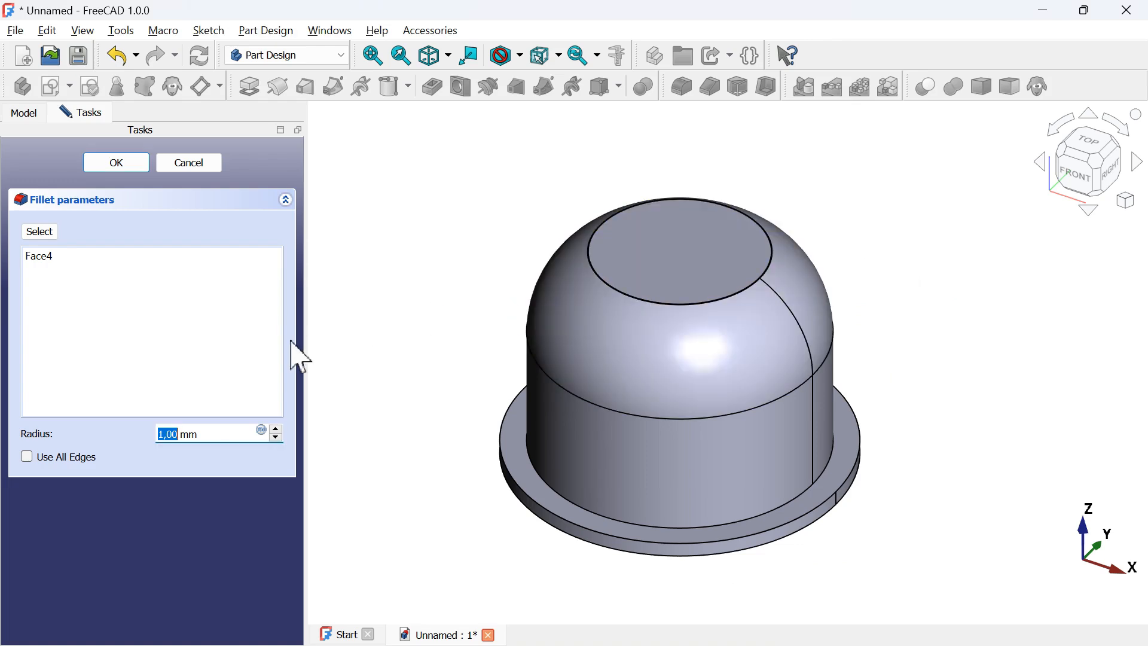
pyautogui.tripleClick(225, 436)
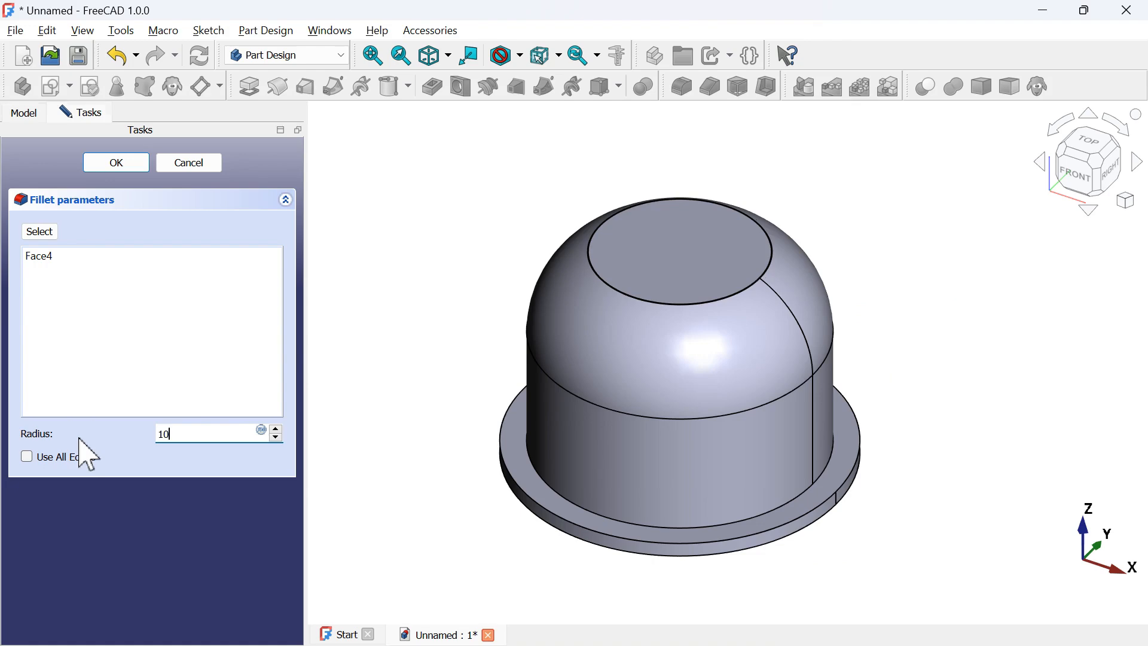
pyautogui.press('Return')
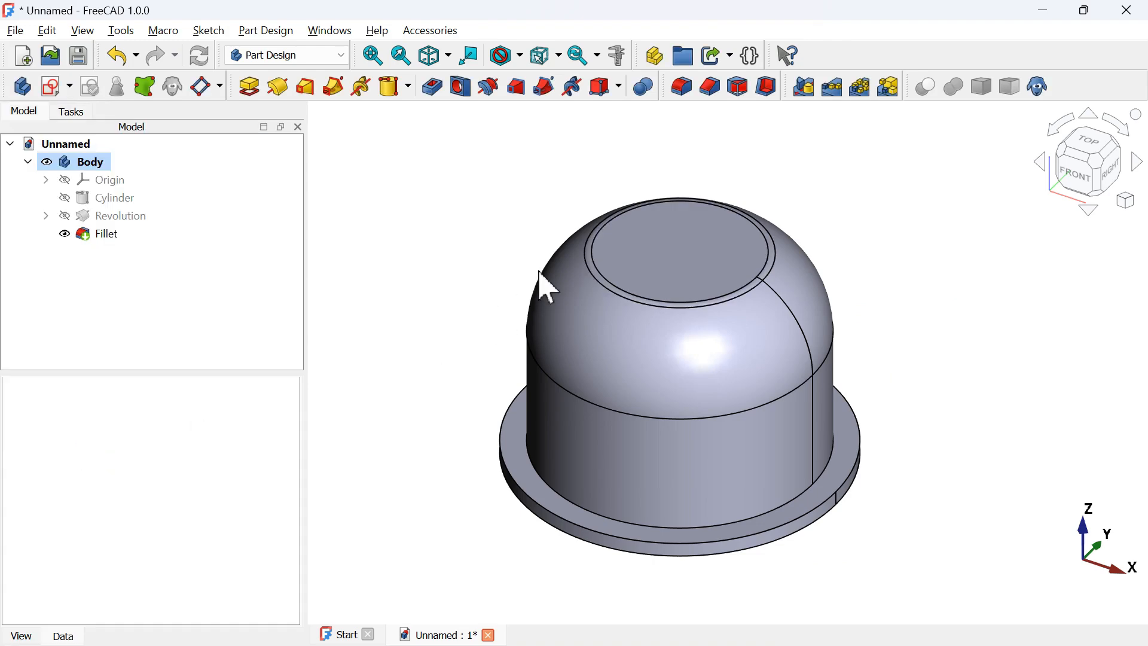
# Sketch a hexagon with sides about 109 mm on the dome's flat top face, centred on the origin with a vertex on the vertical axis
pyautogui.hotkey('alt', 'Tab')
pyautogui.hotkey('alt', 'Tab')
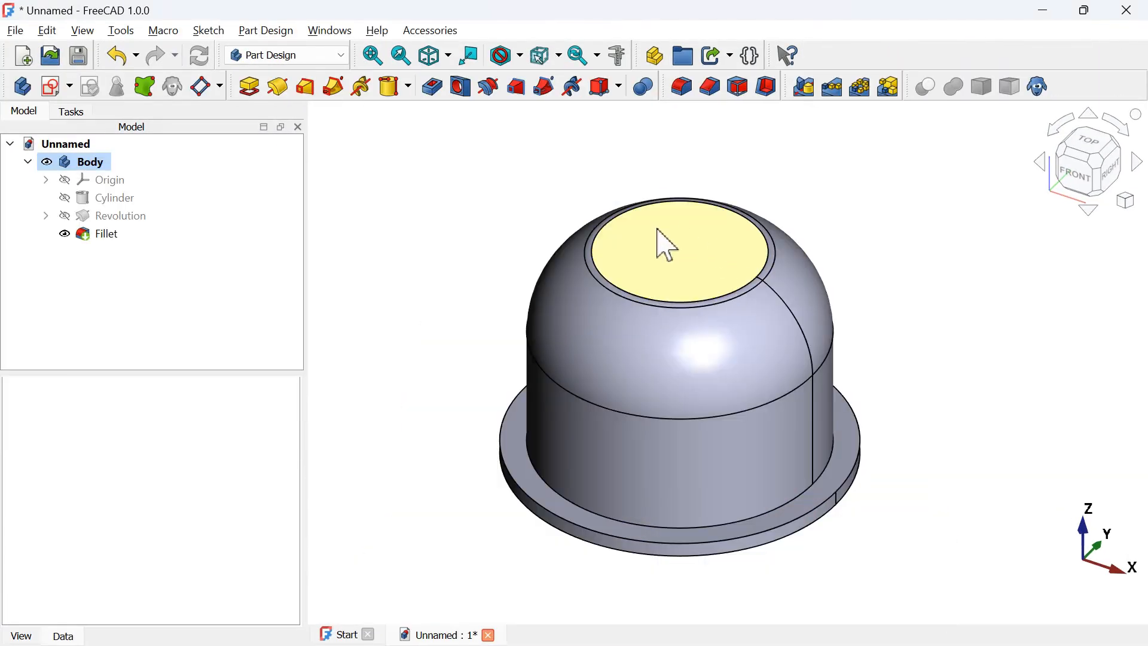
pyautogui.click(667, 245)
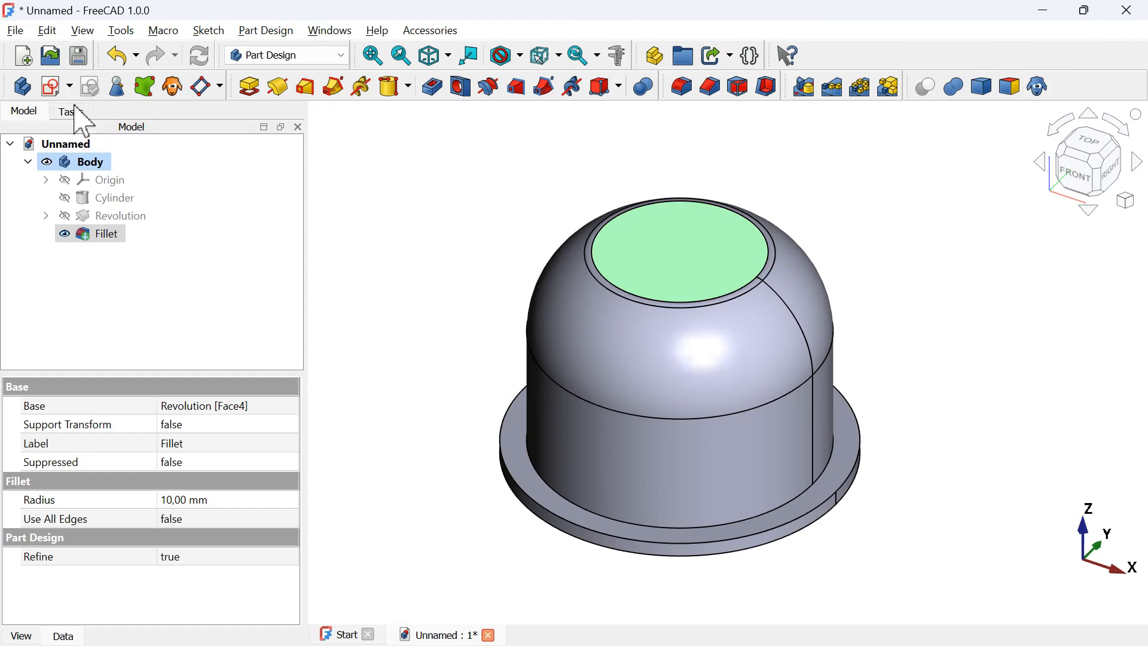
pyautogui.click(52, 90)
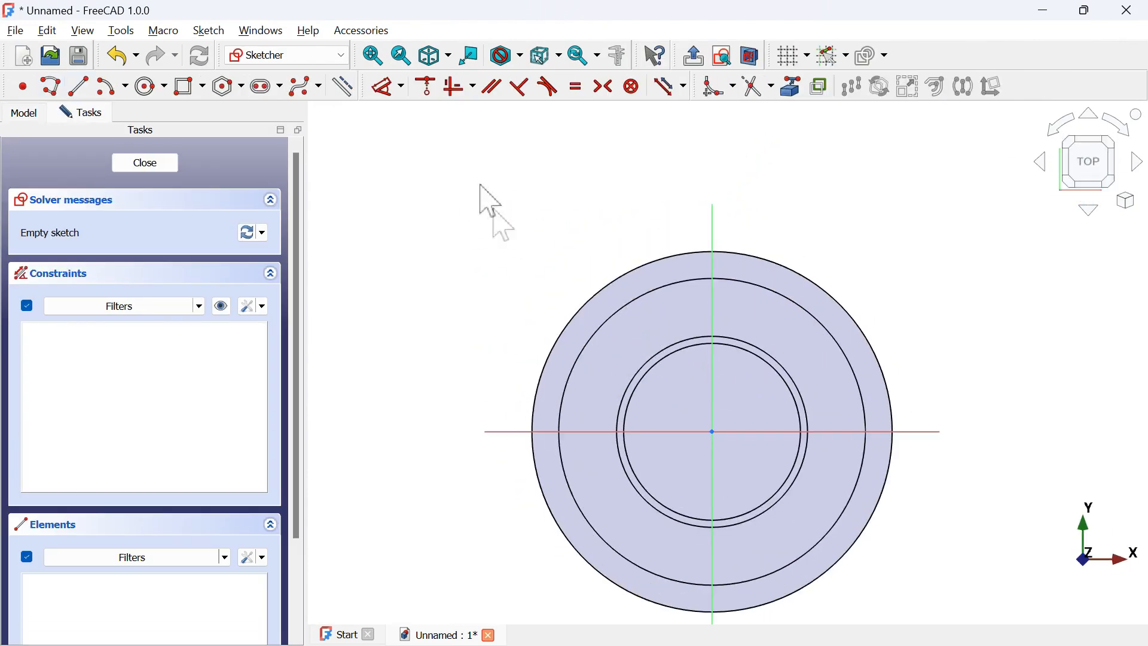
pyautogui.click(227, 87)
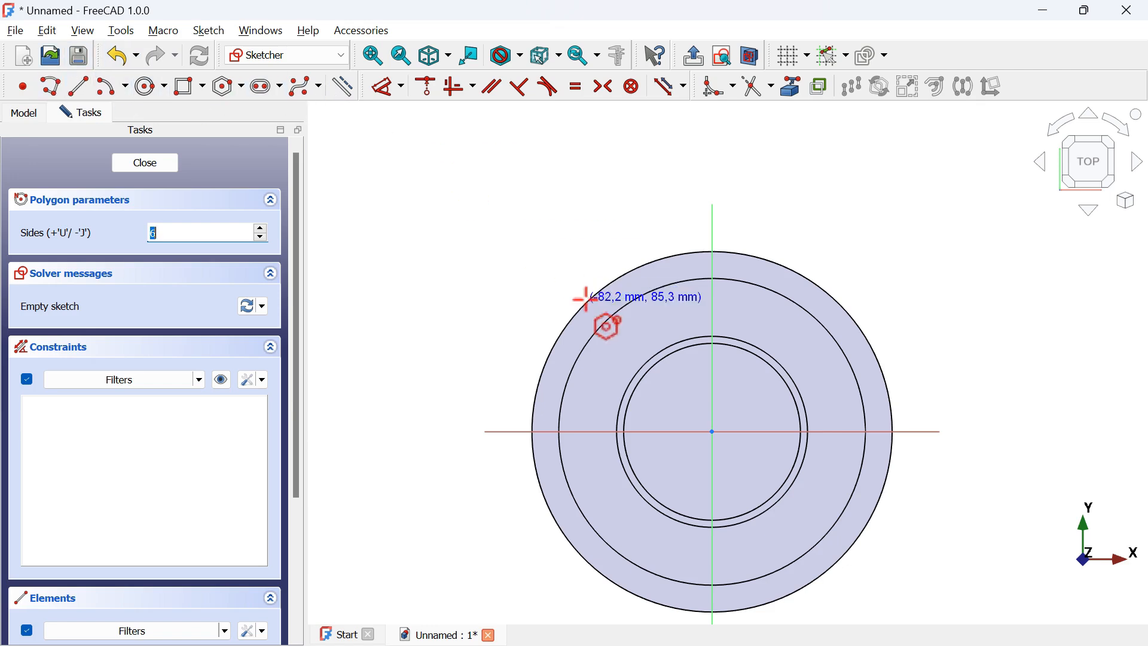
pyautogui.click(712, 431)
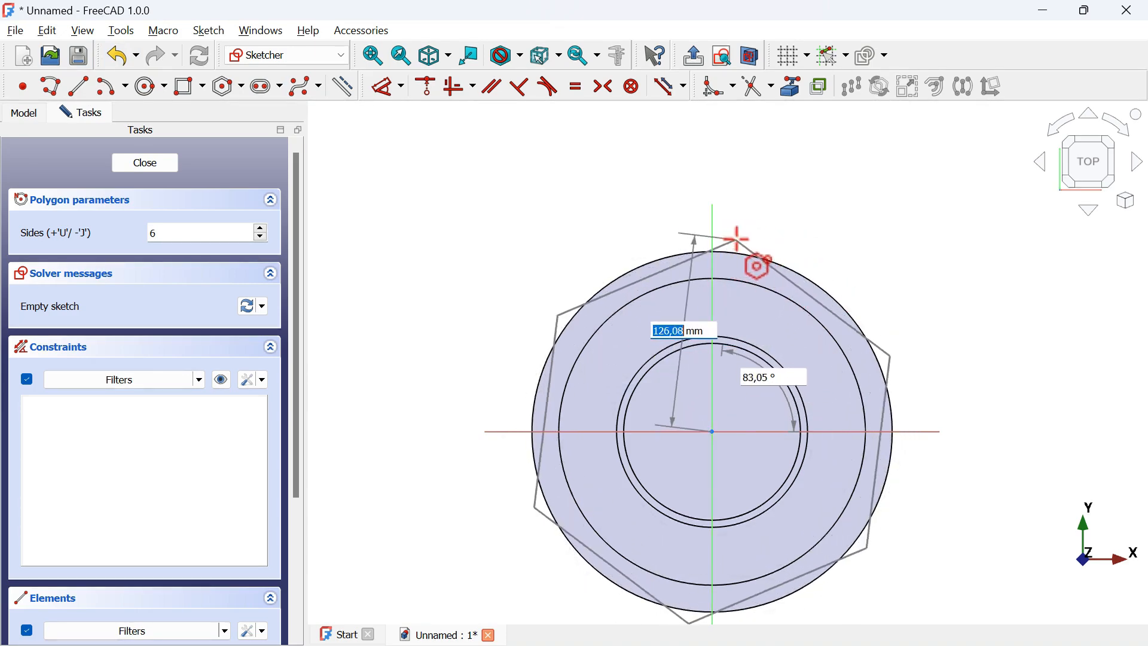
pyautogui.hotkey('alt', 'Tab')
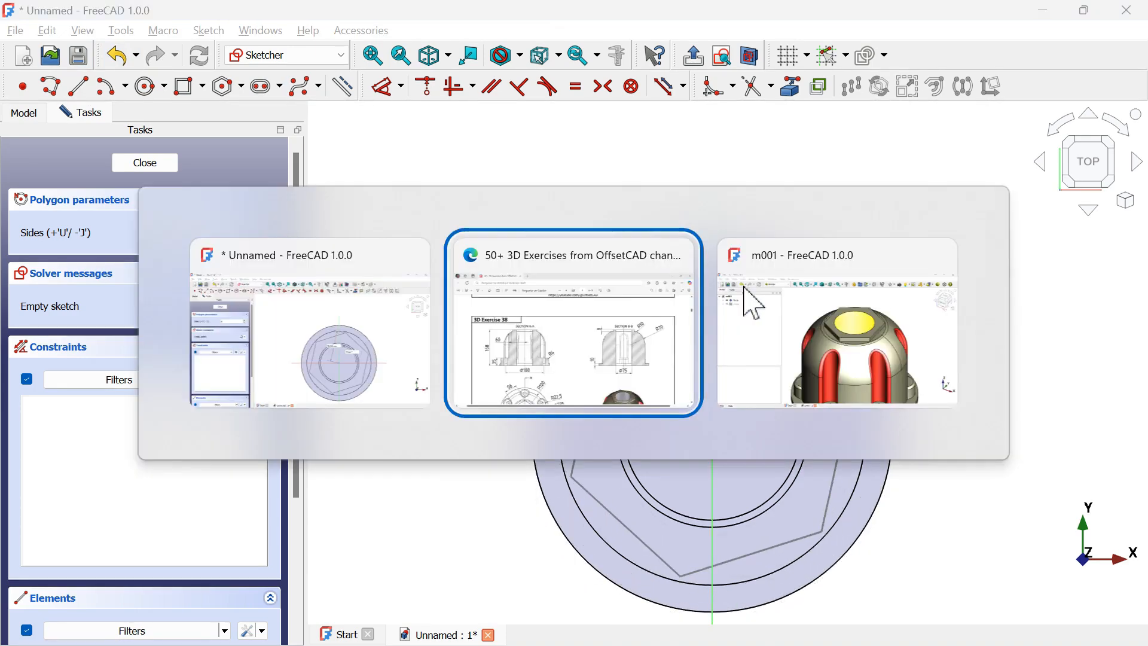
pyautogui.scroll(-4, 560, 356)
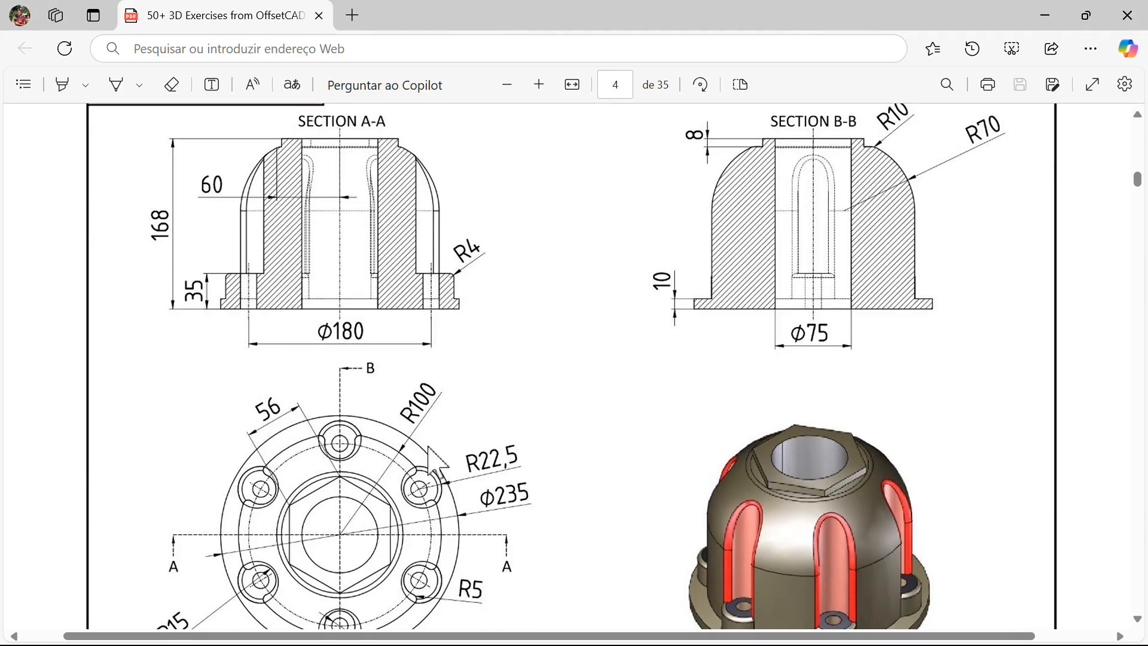
pyautogui.scroll(-1, 374, 413)
pyautogui.hotkey('alt', 'Tab')
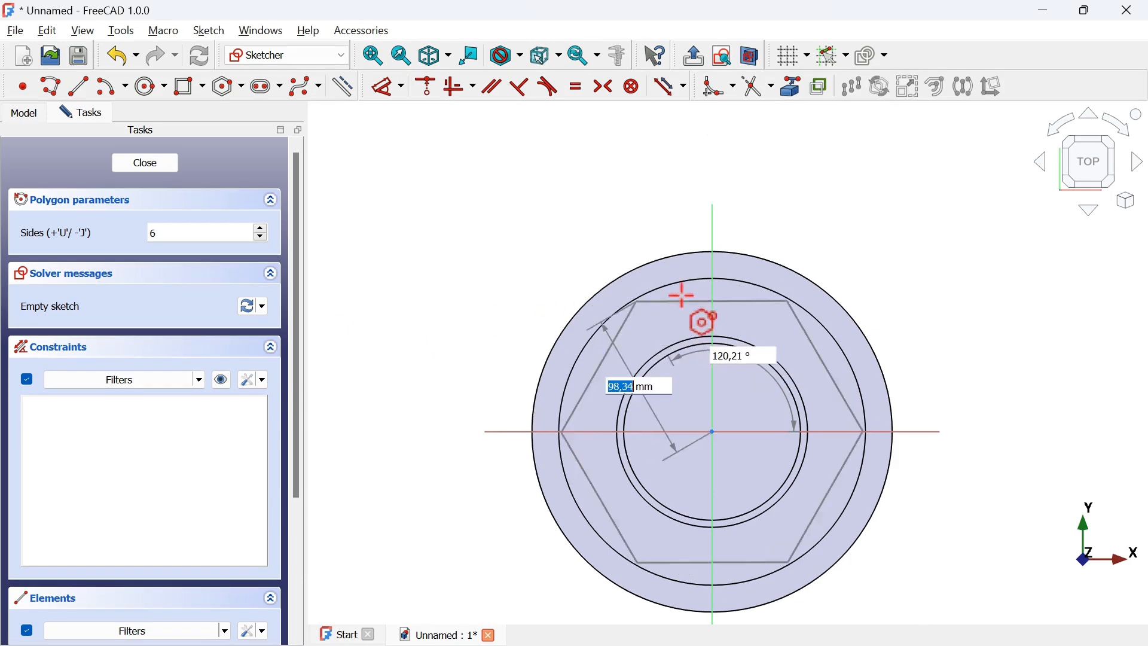
pyautogui.click(708, 264)
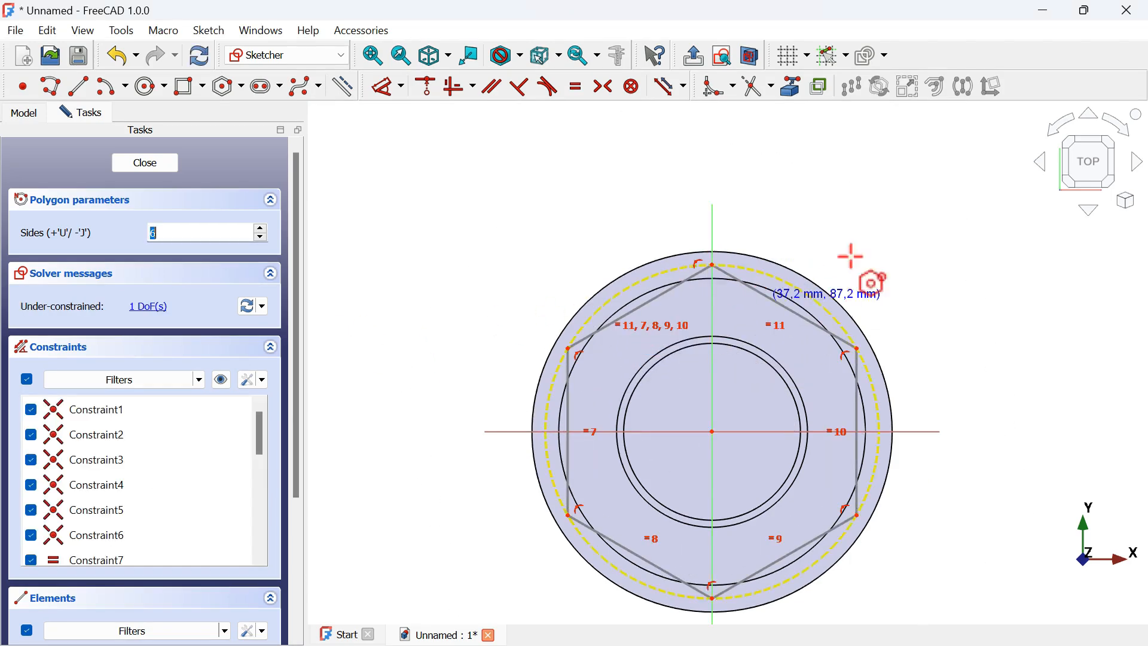
pyautogui.scroll(-3, 833, 204)
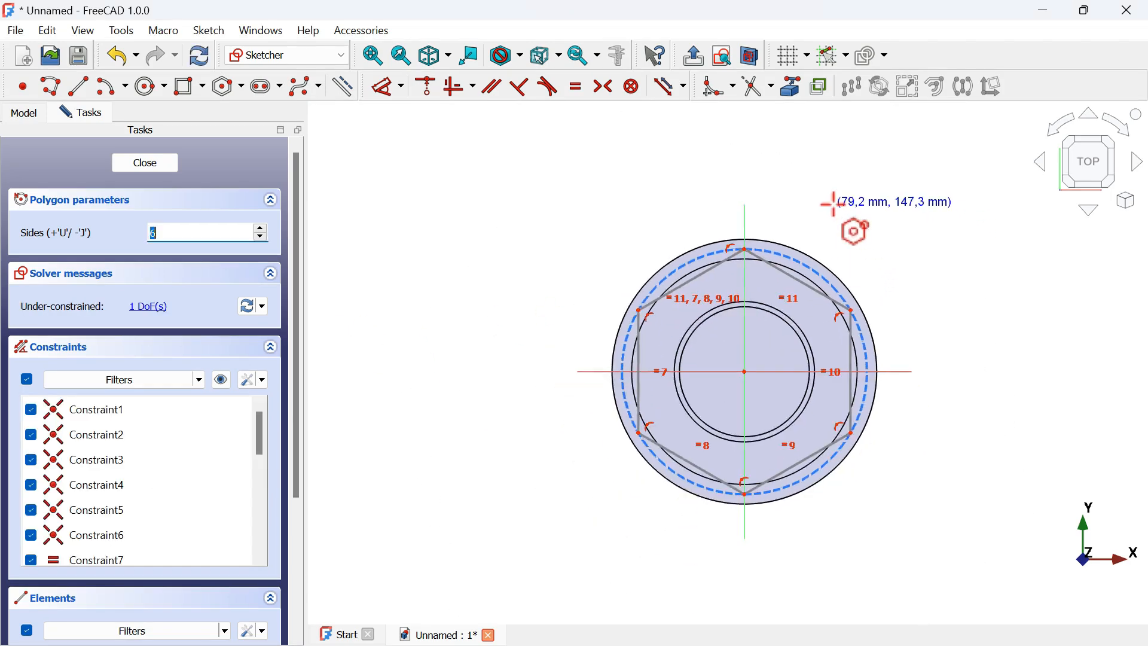
# Dimension one hexagon side, set its length to 56 mm as in the PDF plan view, and close the sketch
pyautogui.click(389, 88)
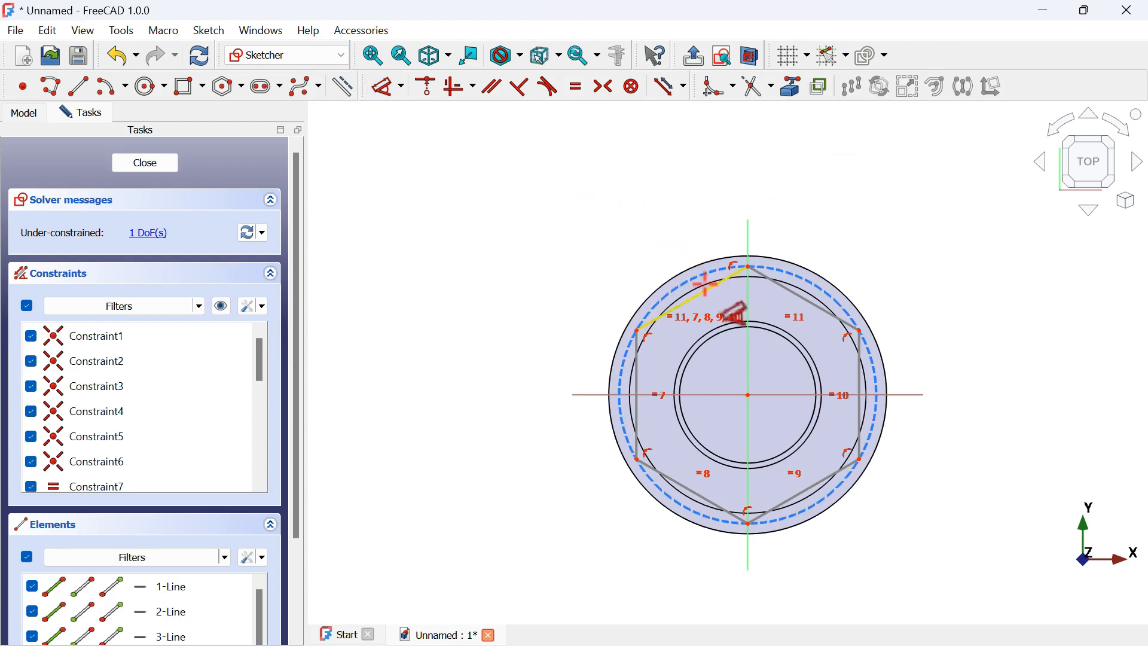
pyautogui.click(707, 289)
pyautogui.click(624, 213)
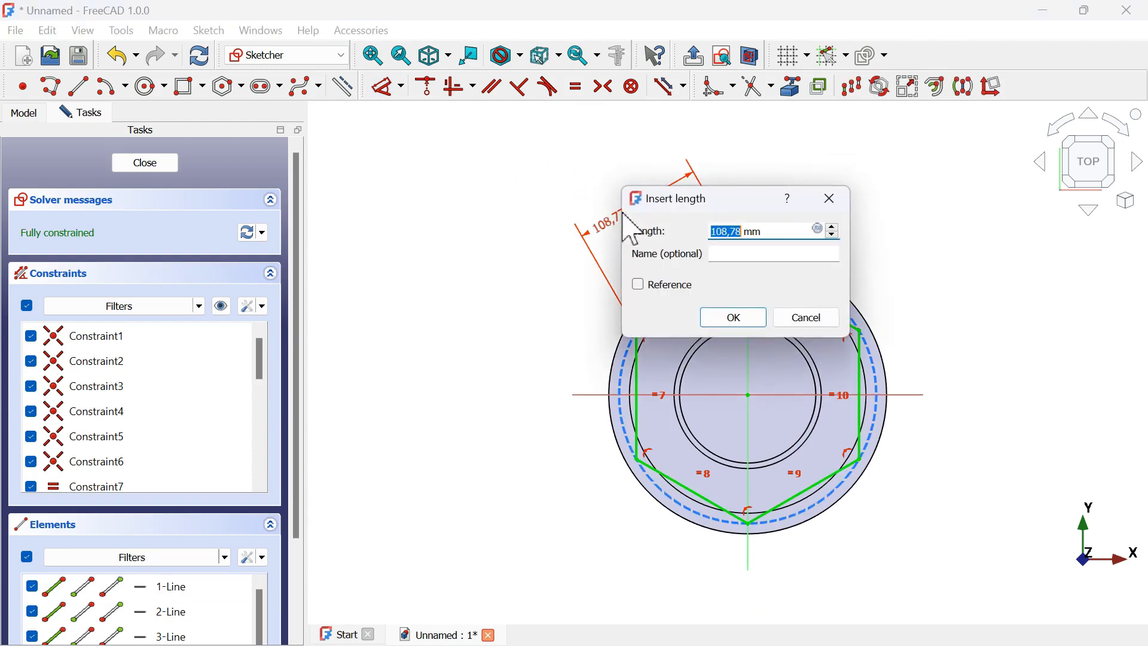
pyautogui.hotkey('alt', 'Tab')
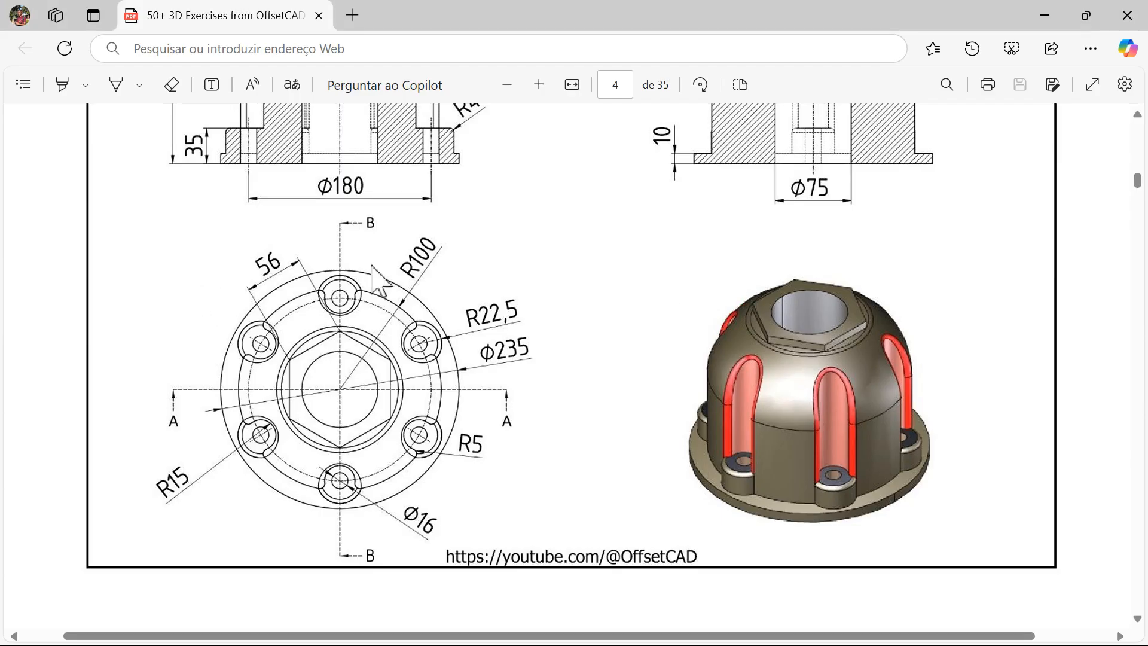
pyautogui.hotkey('alt', 'Tab')
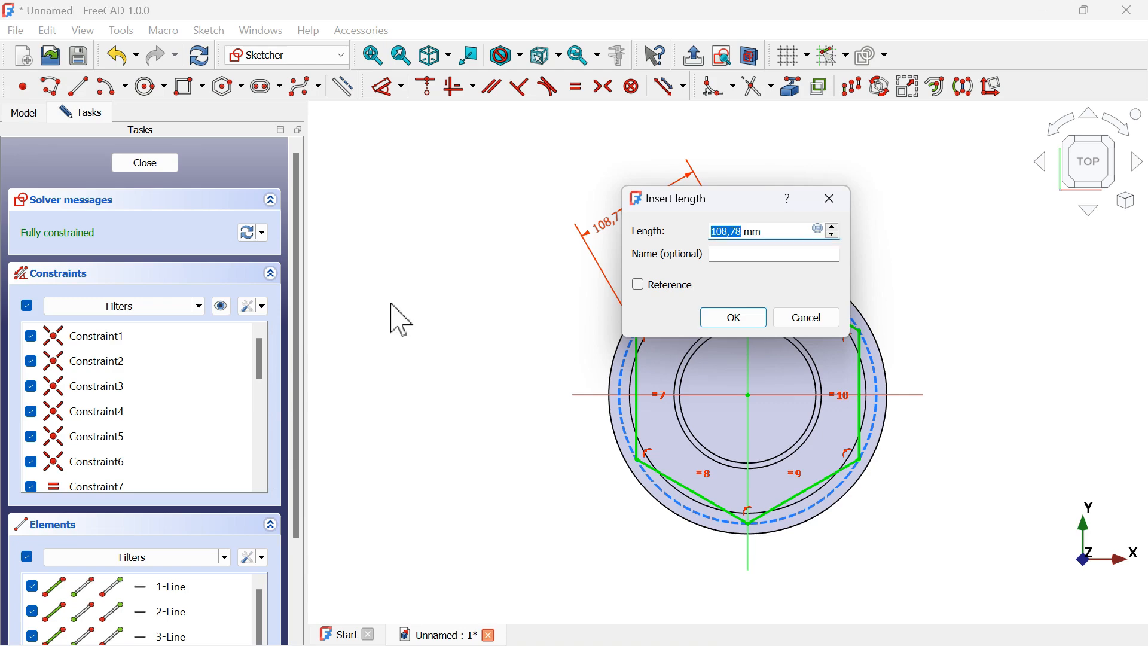
pyautogui.press('Return')
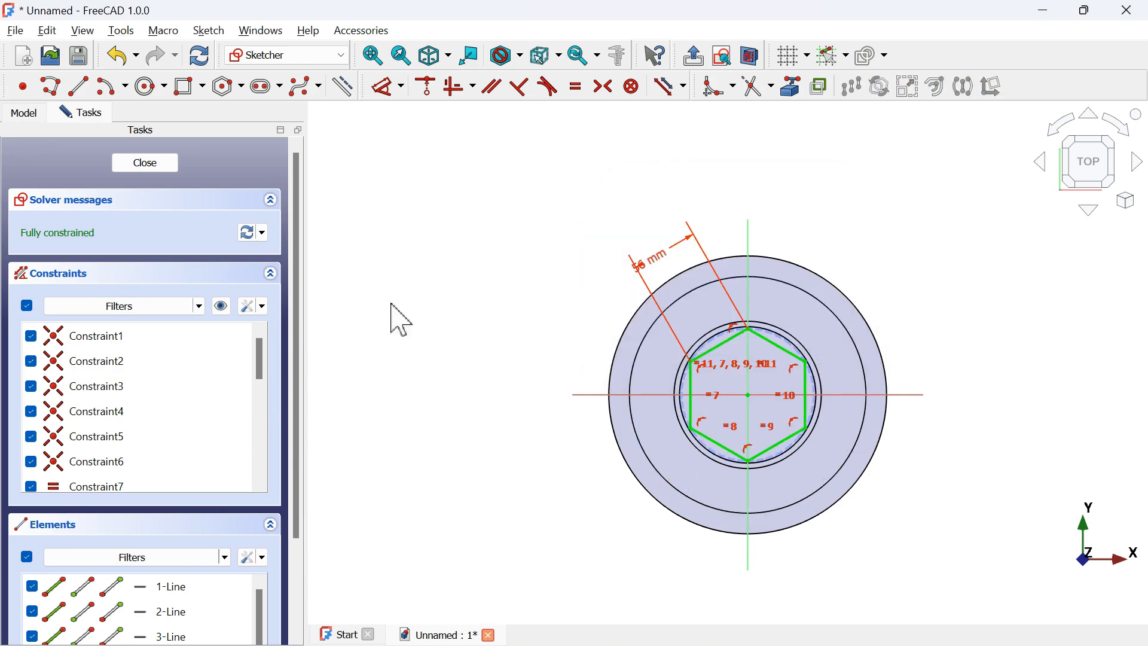
pyautogui.press('Escape')
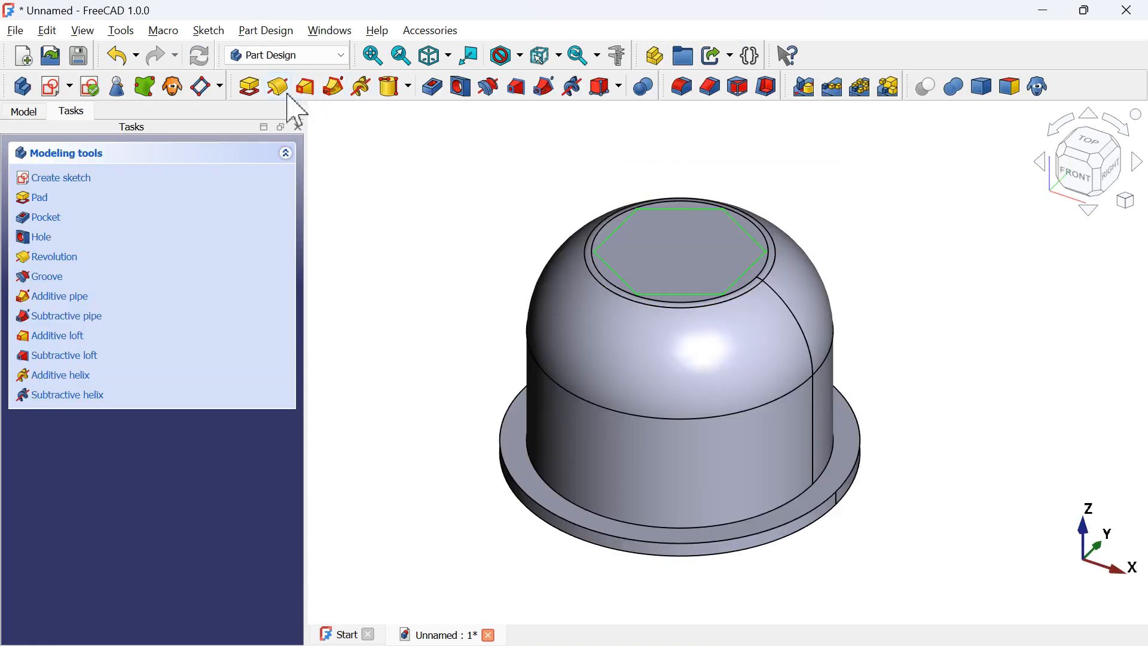
# Pad the hexagon sketch upward by 8 mm, as given in the PDF section view
pyautogui.click(249, 86)
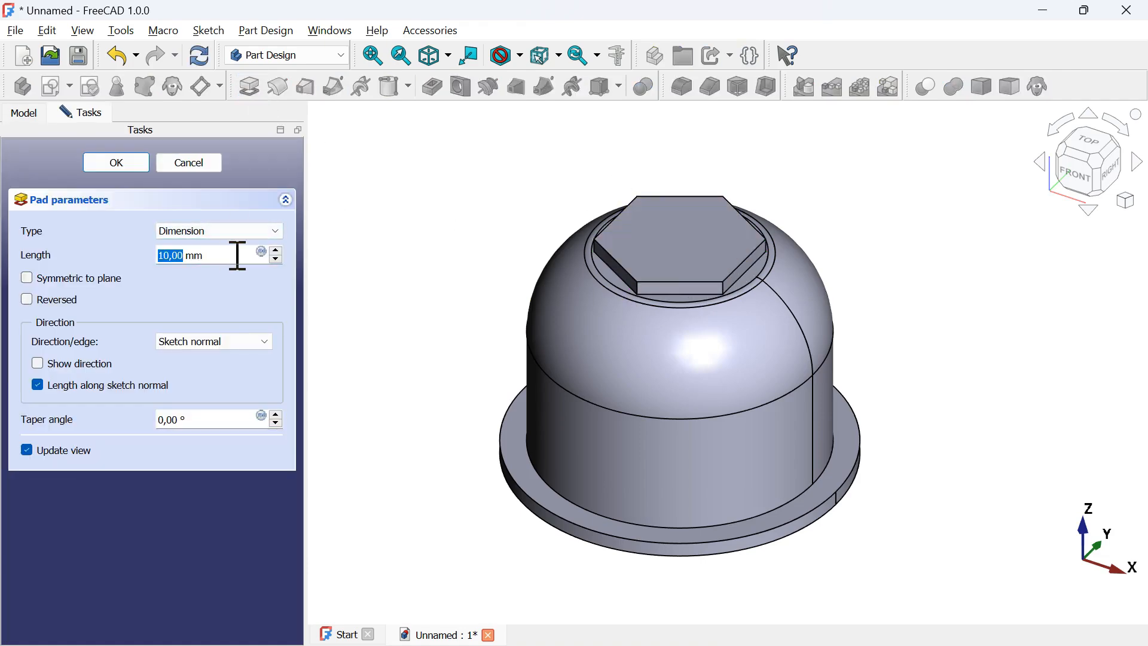
pyautogui.hotkey('alt', 'Tab')
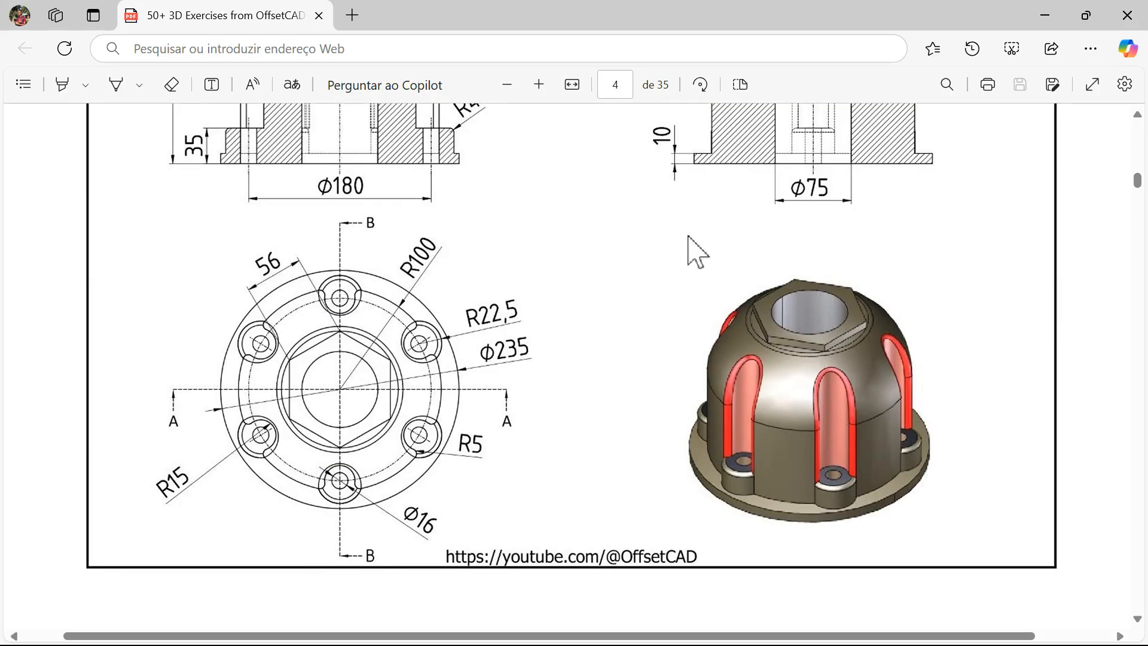
pyautogui.scroll(1, 697, 251)
pyautogui.hotkey('alt', 'Tab')
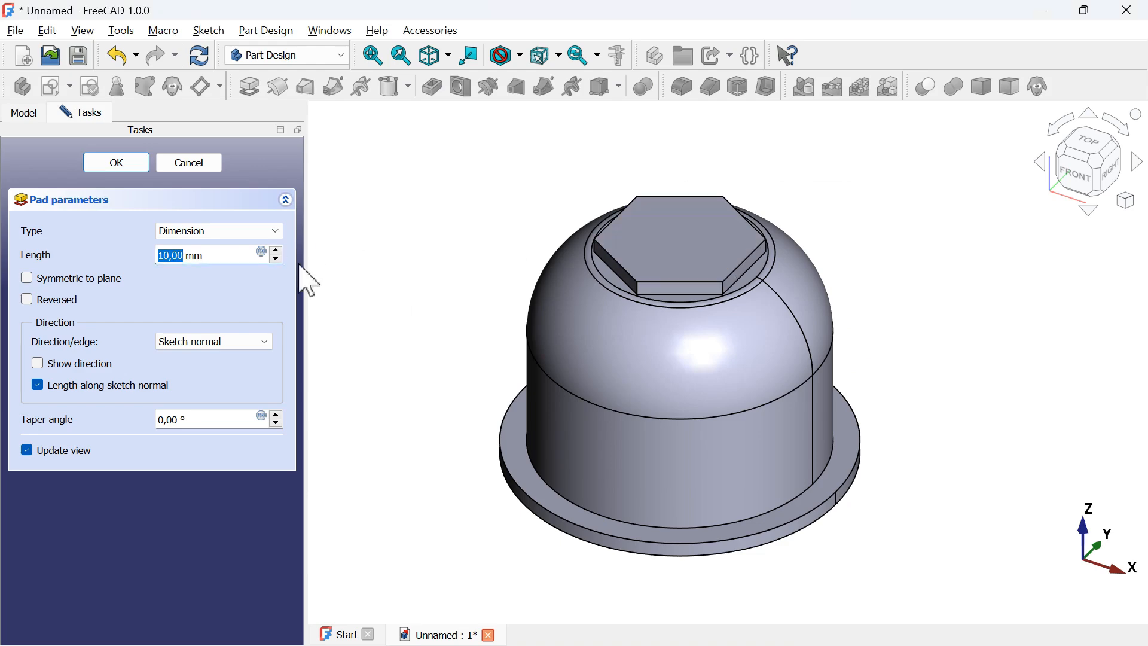
pyautogui.press('Return')
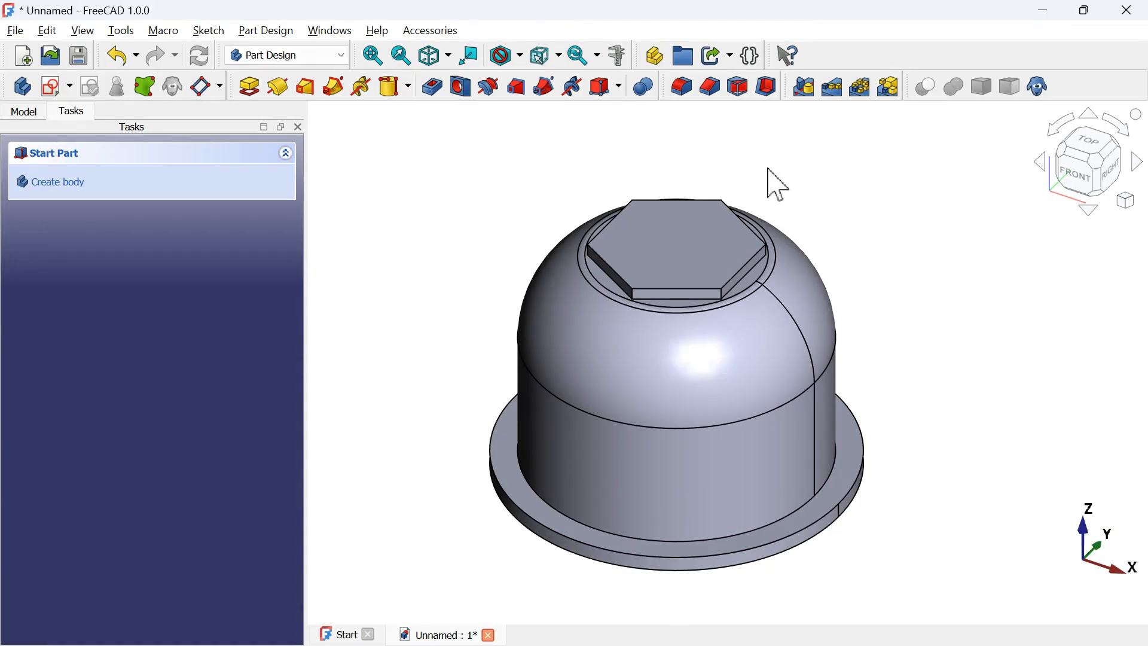
# Check the plan view and rendering in the PDF, and start a sketch on the hexagonal pad's top face
pyautogui.hotkey('alt', 'Tab')
pyautogui.scroll(-3, 687, 440)
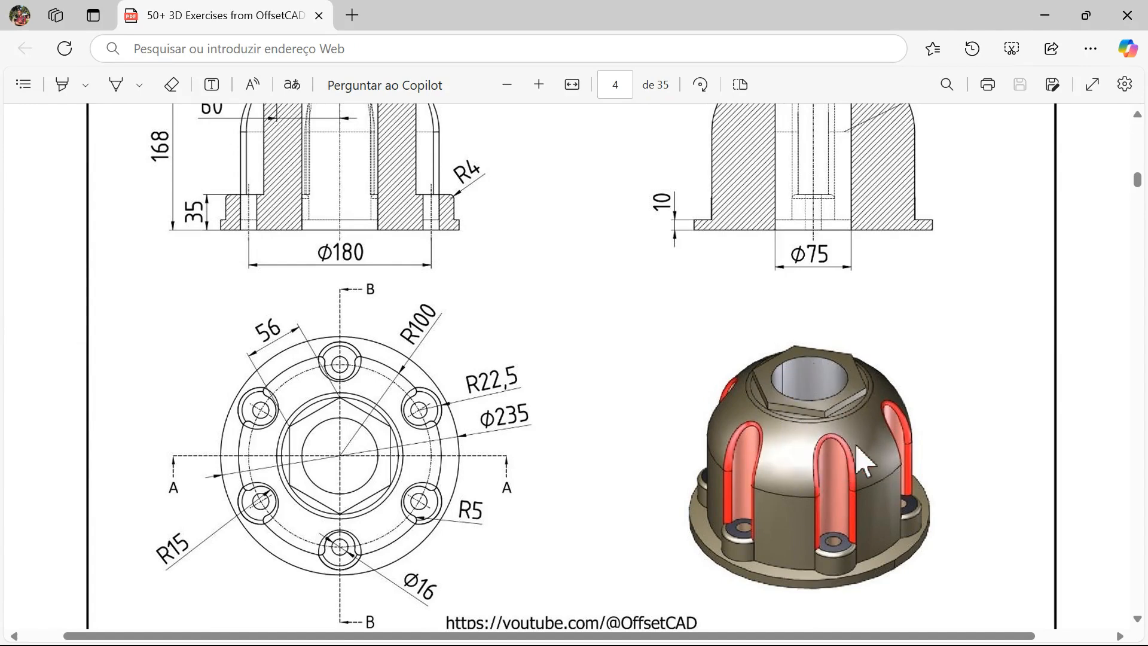
pyautogui.hotkey('alt', 'Tab')
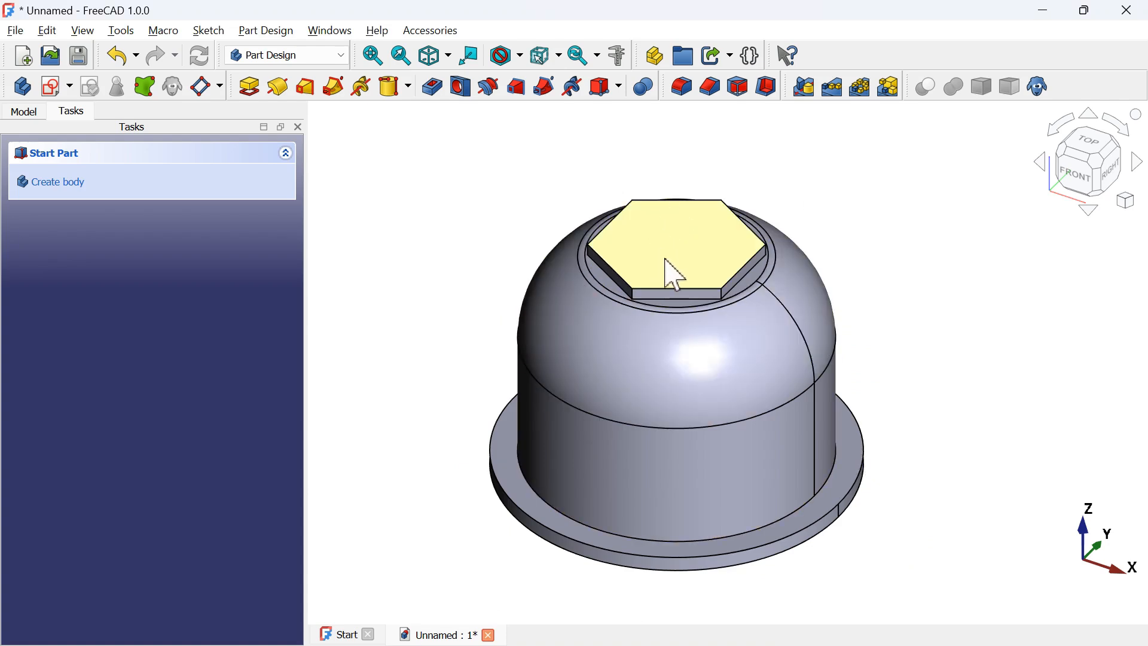
pyautogui.click(674, 275)
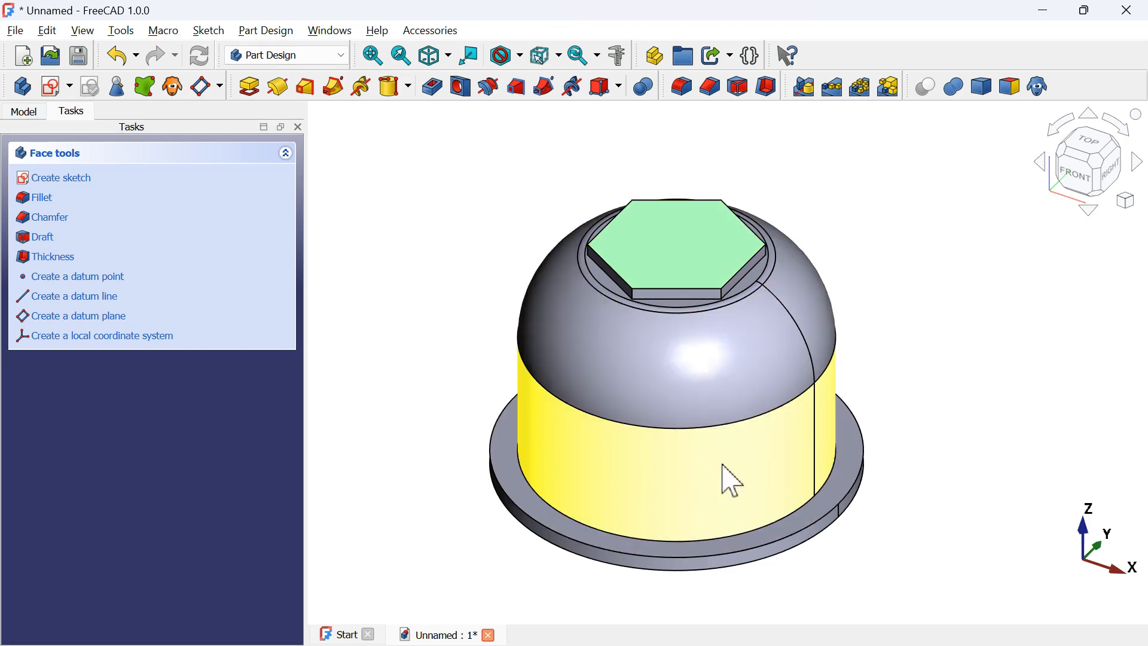
pyautogui.click(49, 88)
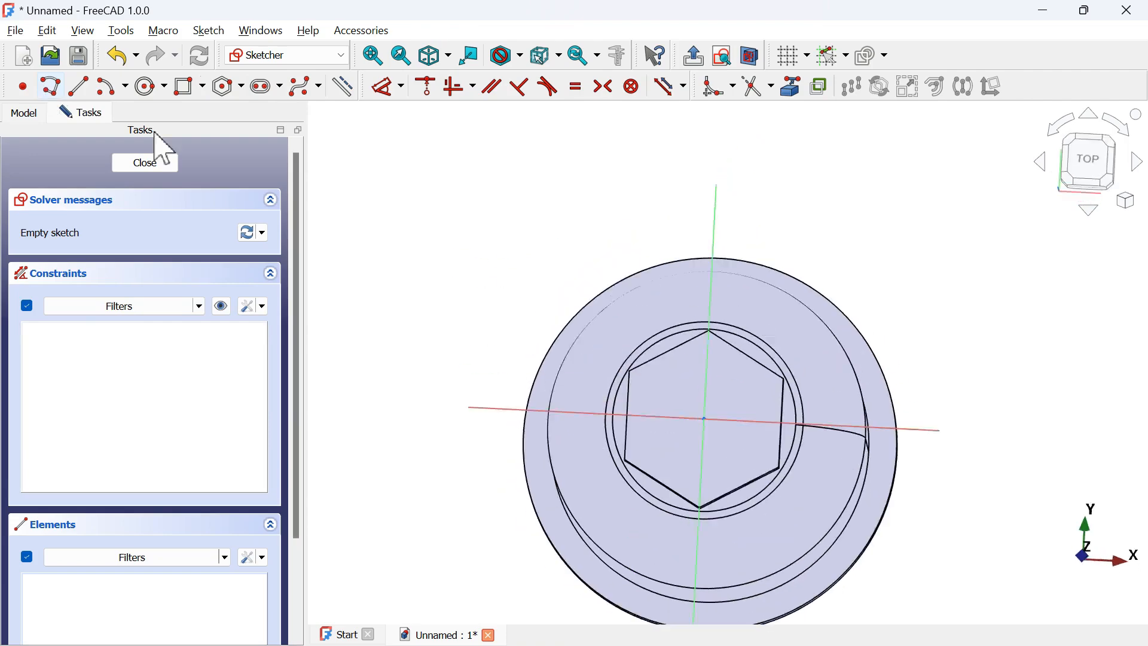
# Draw a circle centred on the origin inside the hexagon and a smaller circle centred on the vertical axis near the flange
pyautogui.click(150, 86)
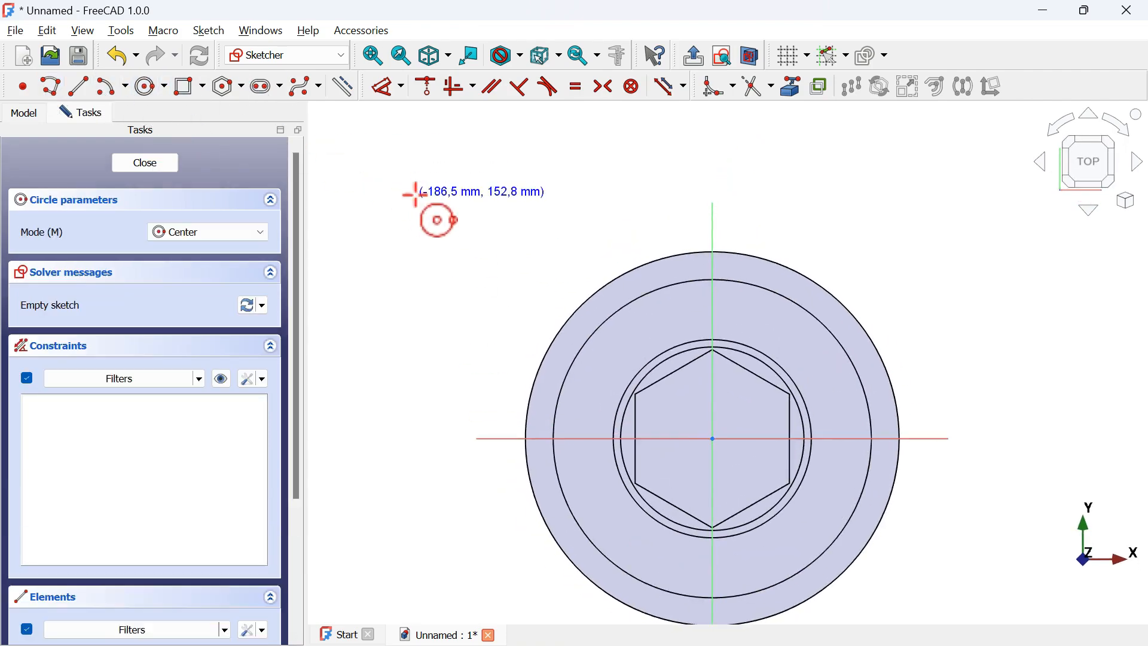
pyautogui.click(710, 436)
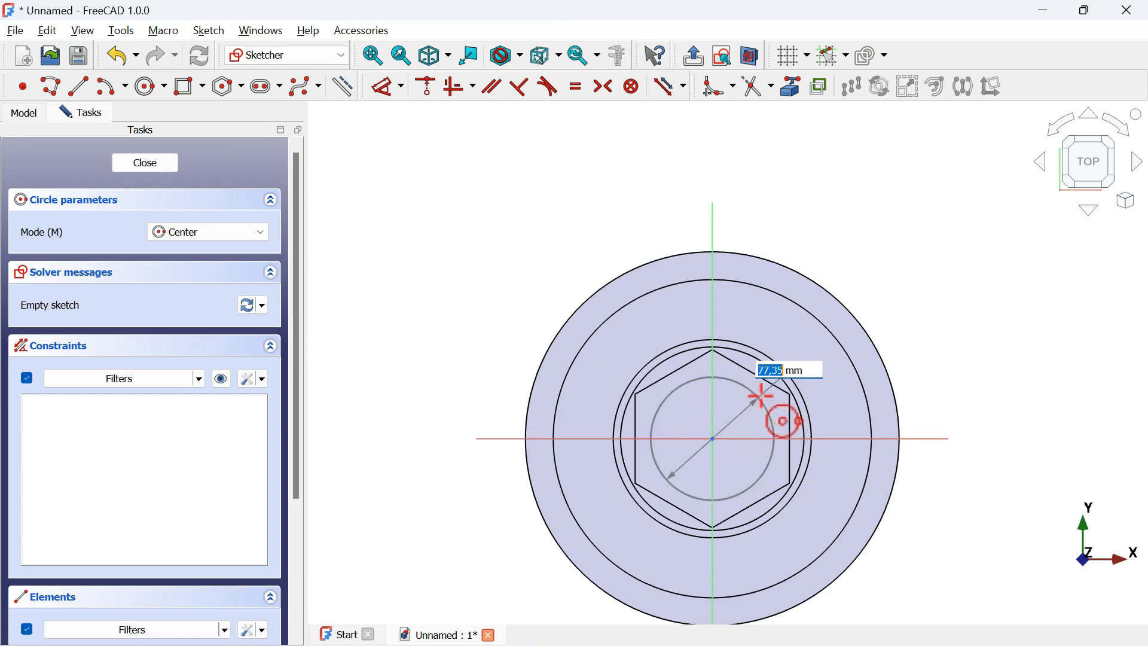
pyautogui.click(784, 415)
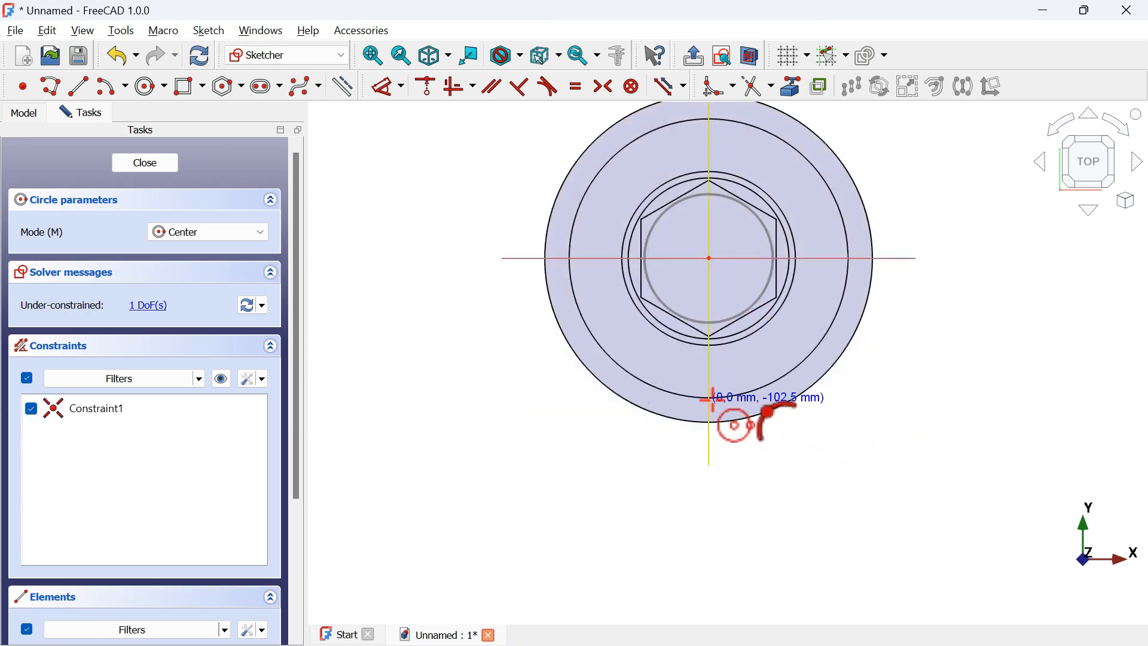
pyautogui.click(718, 402)
pyautogui.click(744, 436)
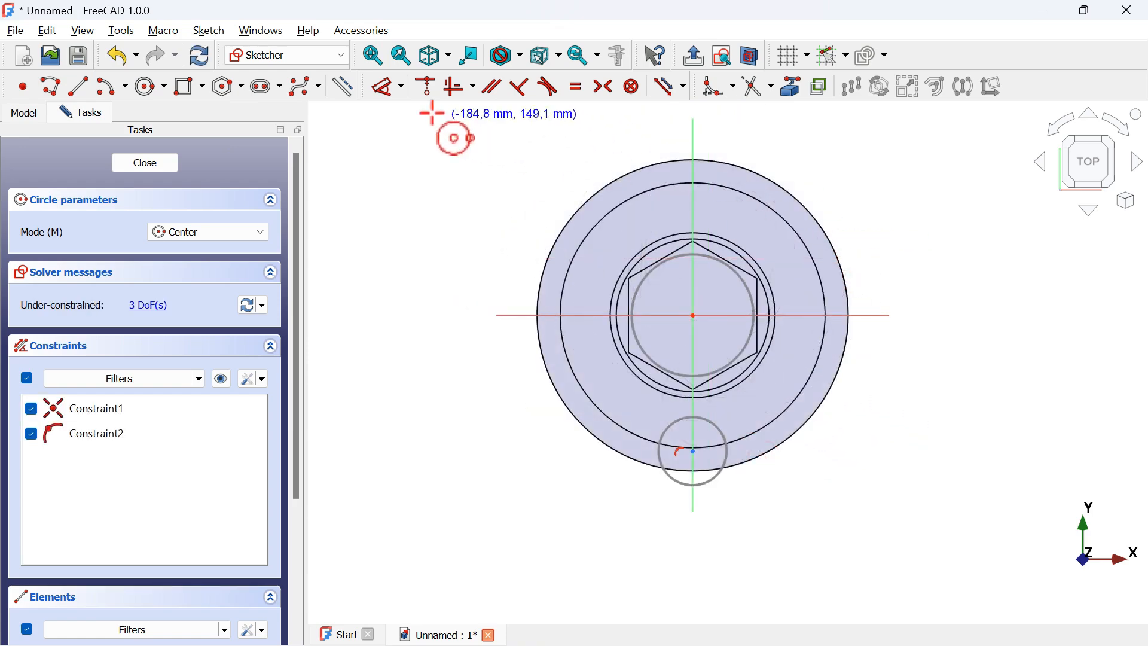
# Dimension the central circle's diameter and set it to 75 mm, as given for the bore in the PDF section view
pyautogui.click(387, 87)
pyautogui.click(733, 261)
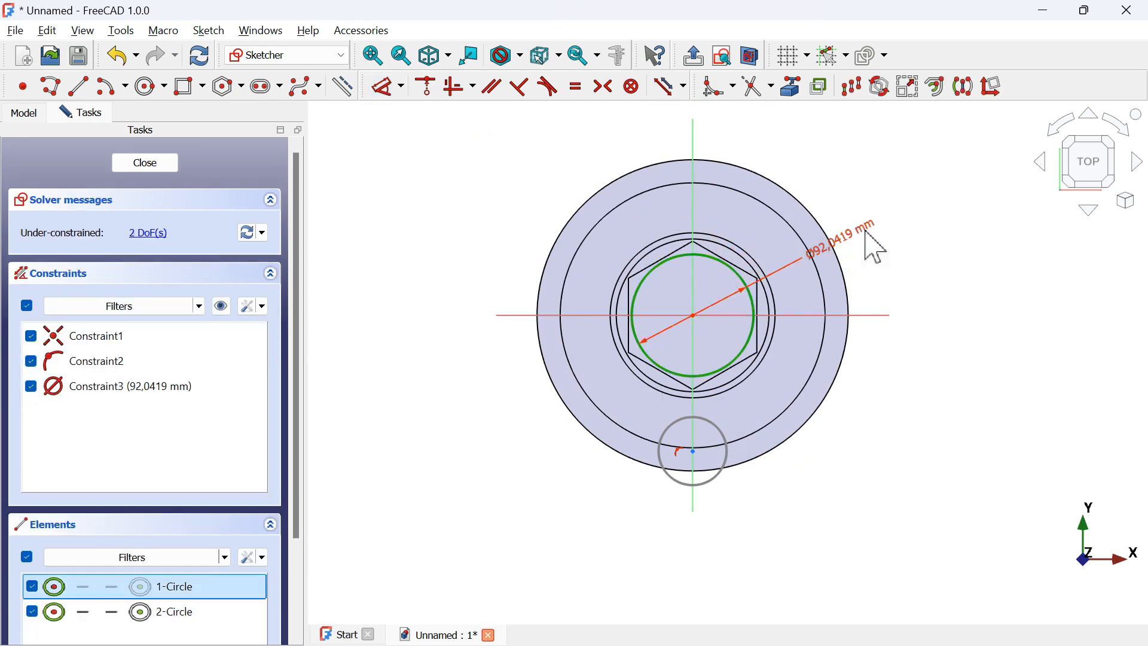
pyautogui.click(903, 246)
pyautogui.hotkey('alt', 'Tab')
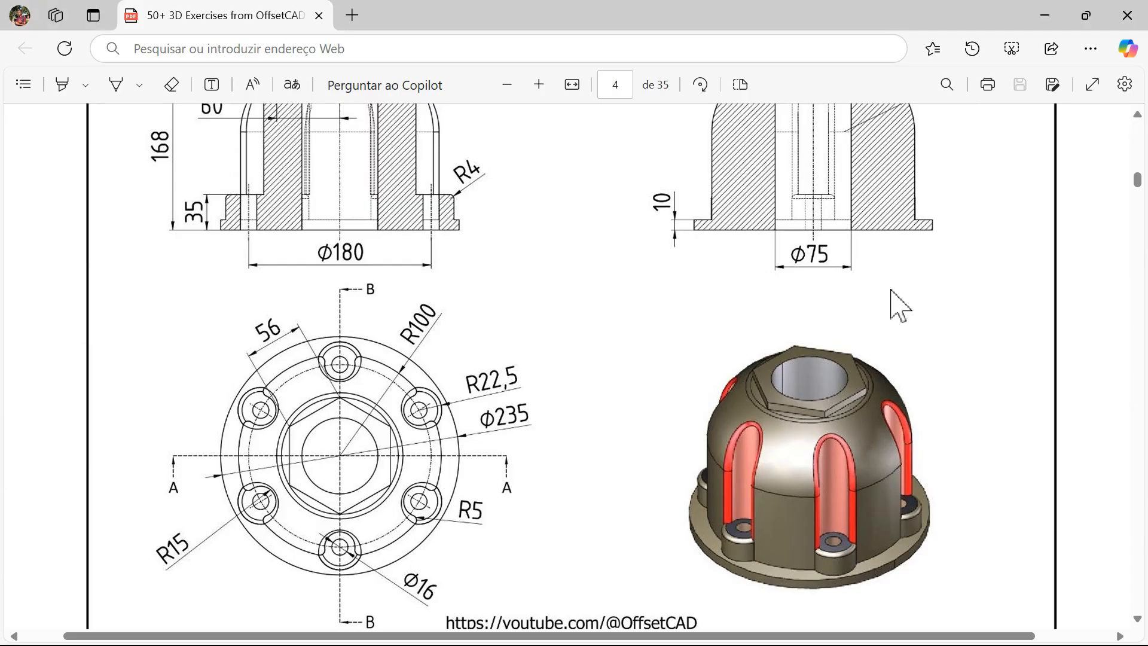
pyautogui.scroll(1, 856, 326)
pyautogui.scroll(2, 855, 314)
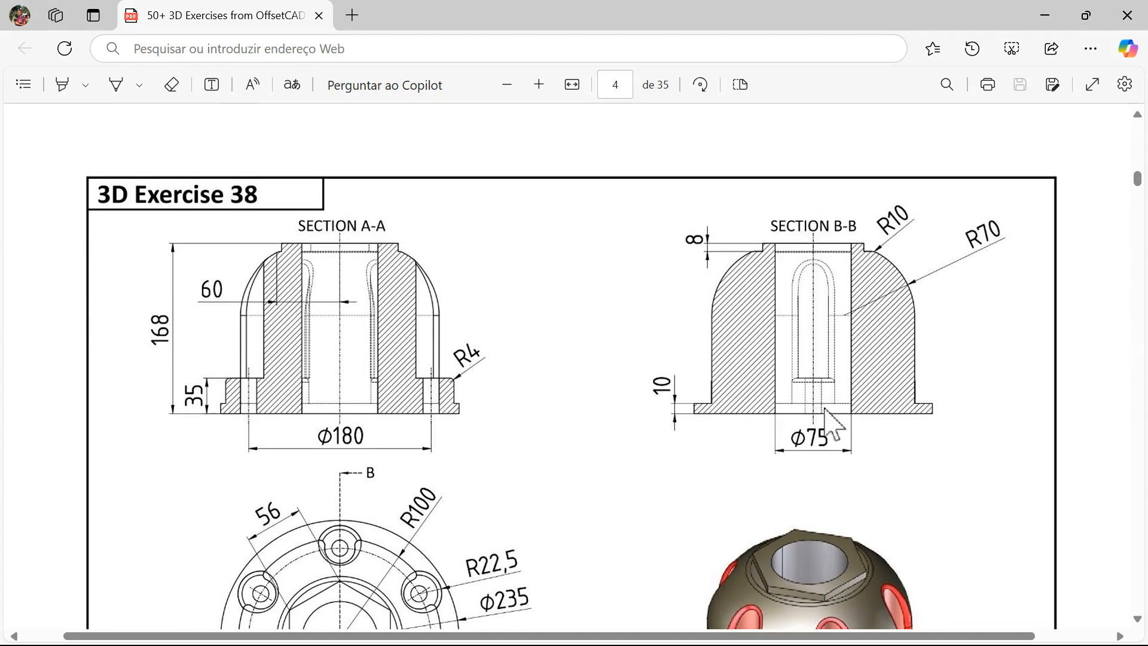
pyautogui.hotkey('alt', 'Tab')
pyautogui.write('75')
pyautogui.press('Return')
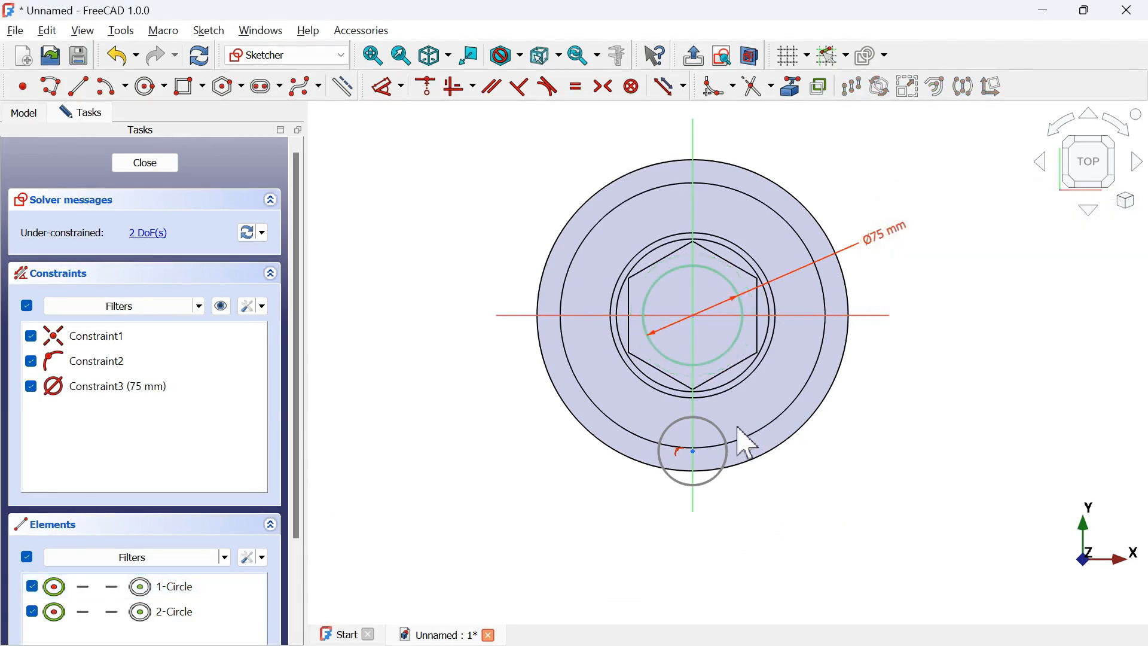
# Dimension the small circle near the flange and set its diameter to 30 mm
pyautogui.click(725, 443)
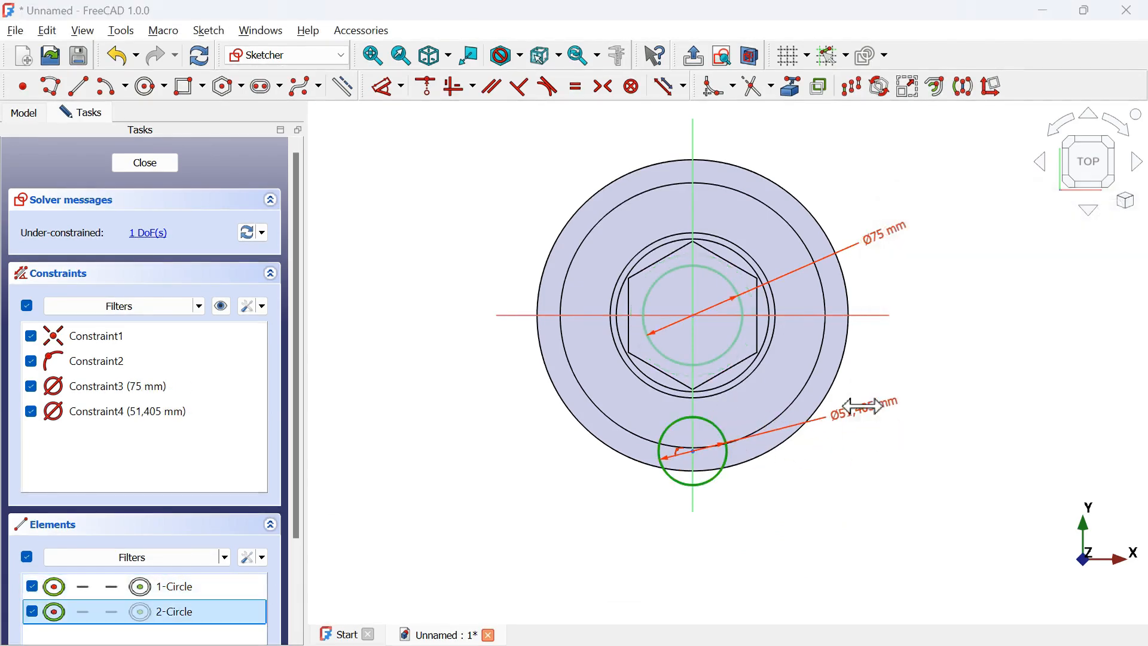
pyautogui.click(862, 406)
pyautogui.hotkey('alt', 'Tab')
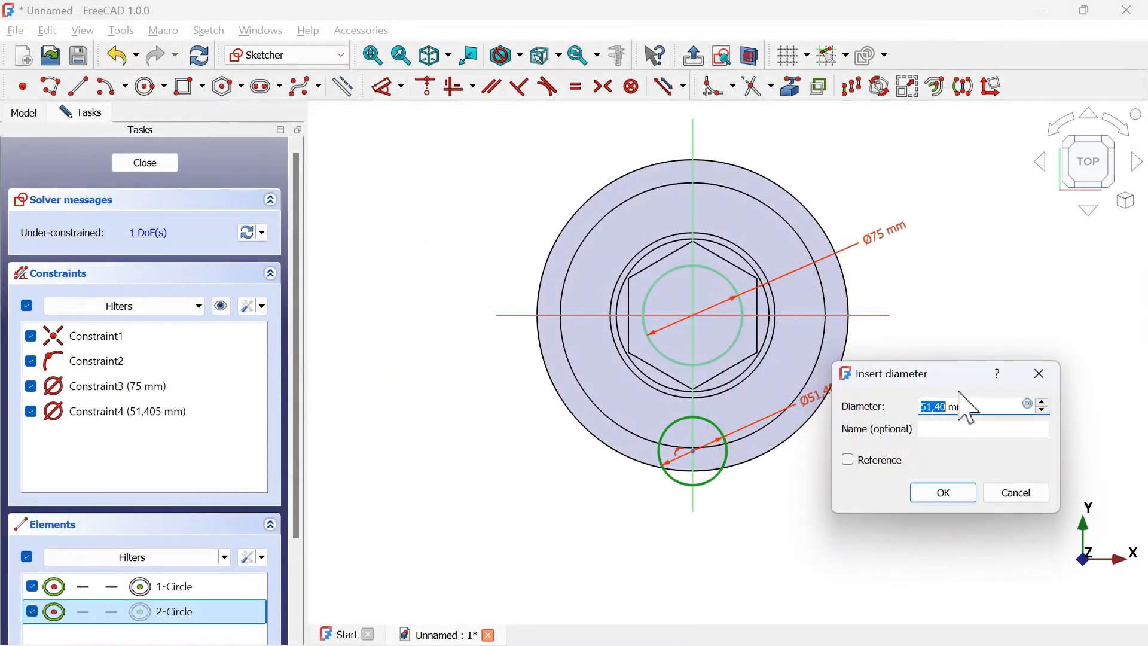
pyautogui.write('30')
pyautogui.press('Return')
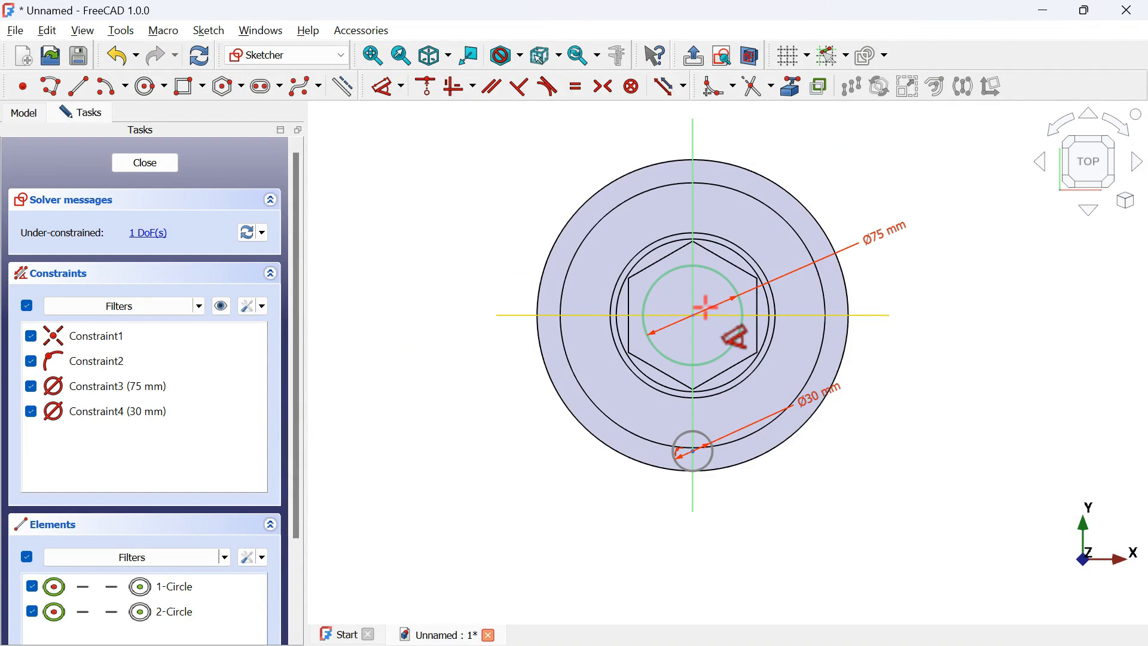
pyautogui.rightClick(768, 457)
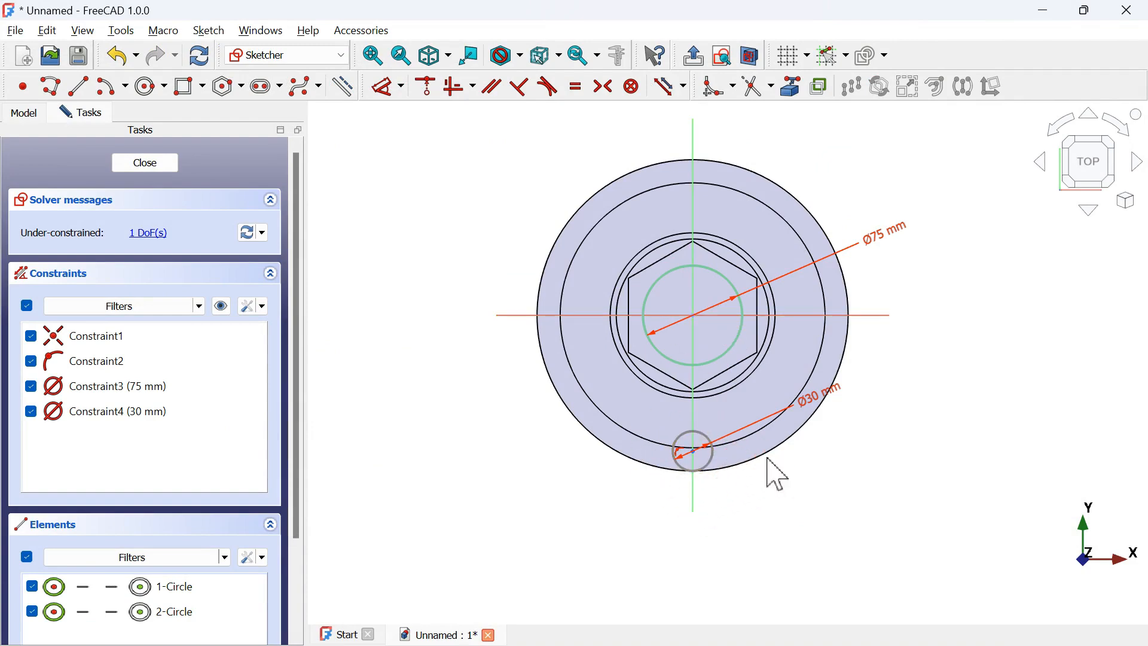
# Check the PDF, constrain the small circle's centre to 90 mm vertically from the origin, and close the sketch
pyautogui.hotkey('alt', 'Tab')
pyautogui.scroll(3, 630, 387)
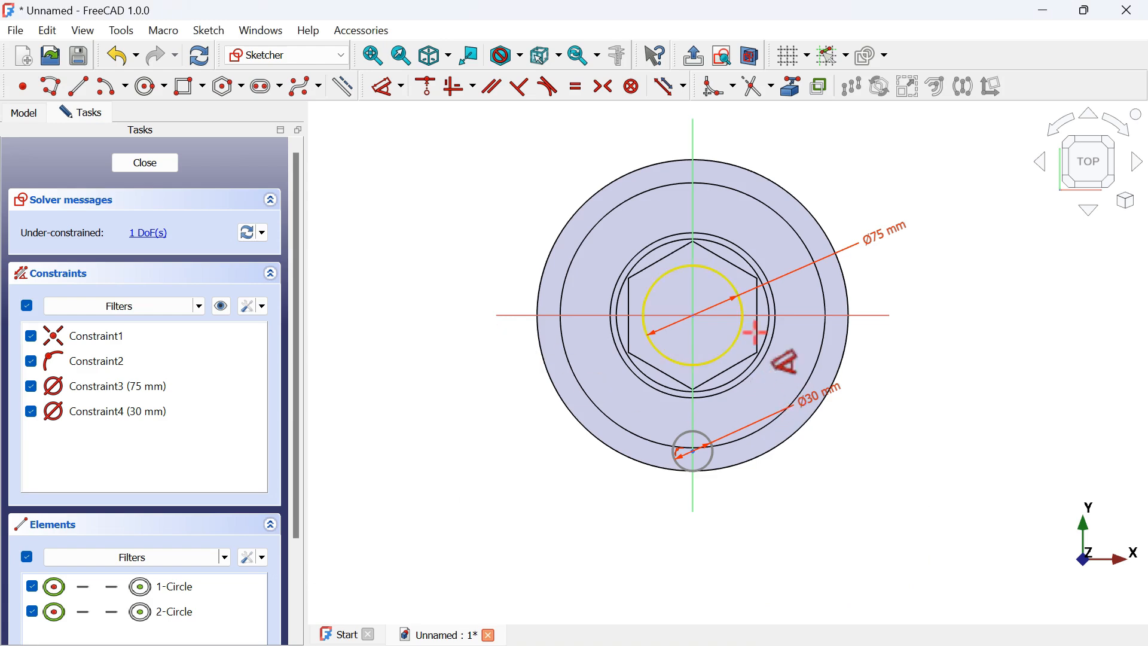
pyautogui.click(693, 313)
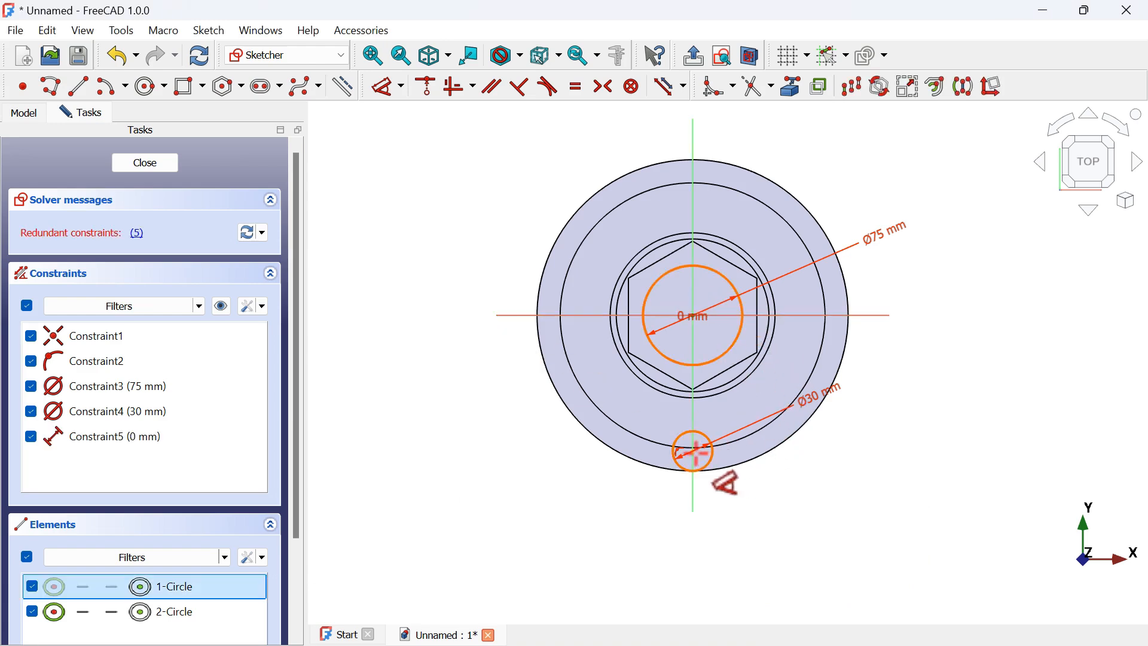
pyautogui.click(692, 451)
pyautogui.click(976, 388)
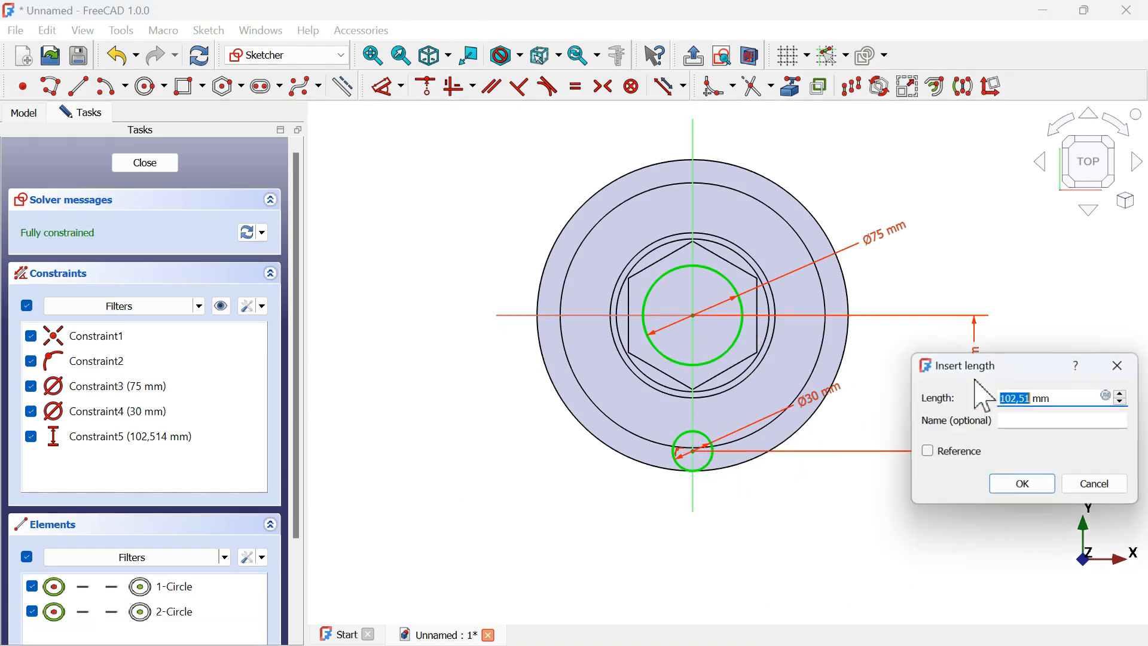
pyautogui.write('90')
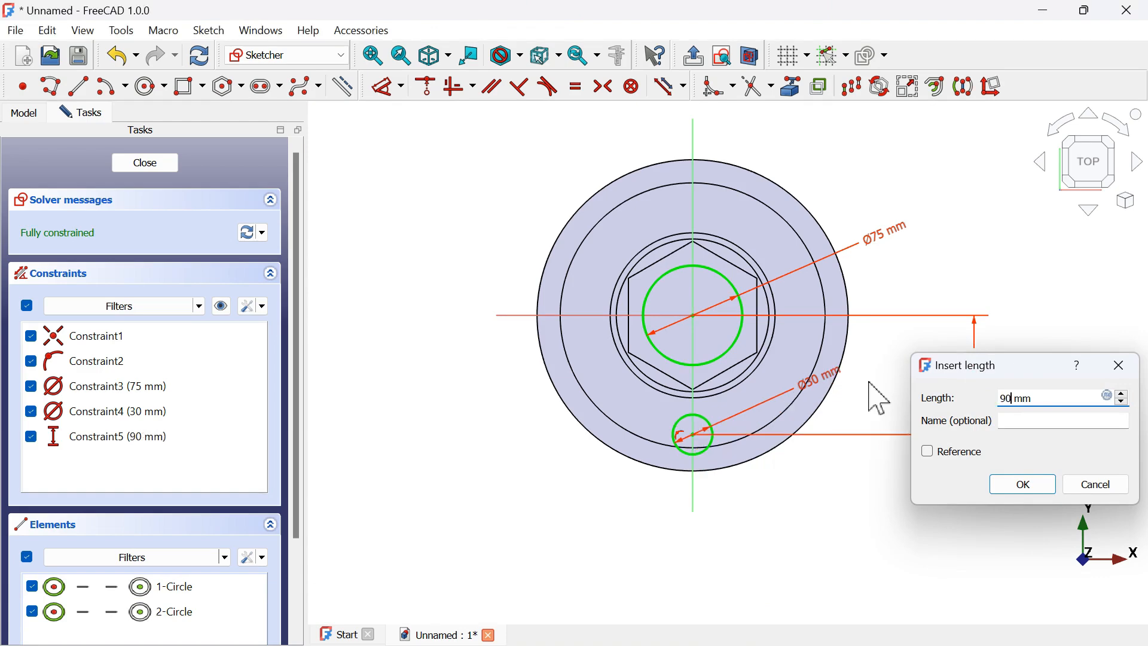
pyautogui.press('Return')
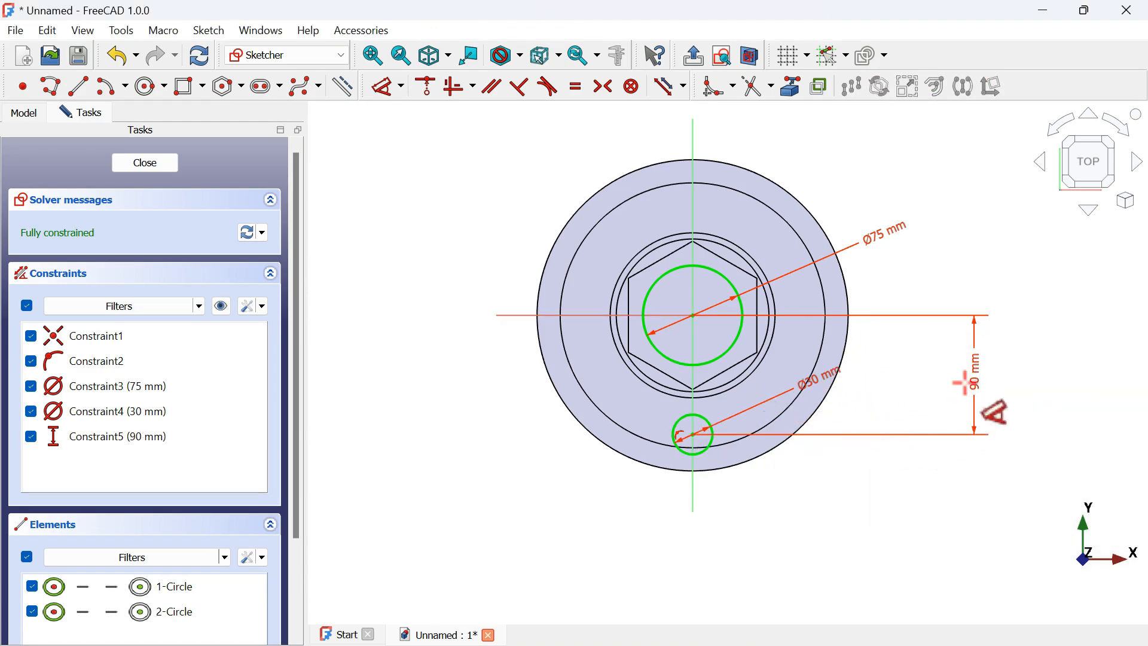
pyautogui.press('Escape')
pyautogui.press('Escape')
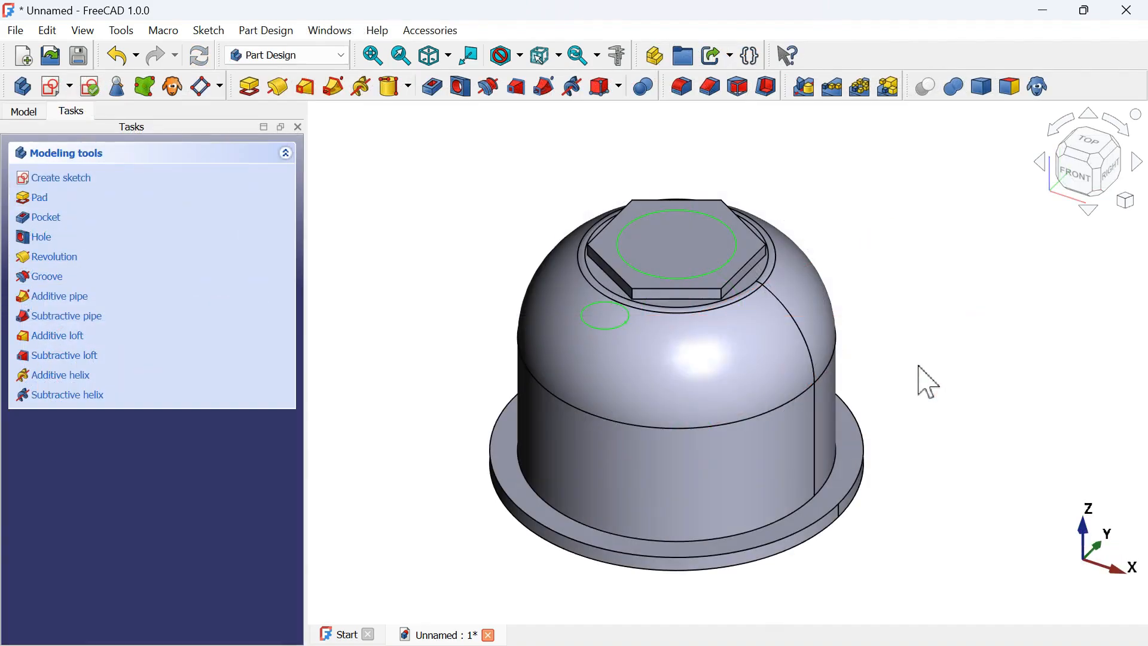
# Pocket the two circles with type Up to face, ending at the flange's top face
pyautogui.click(436, 91)
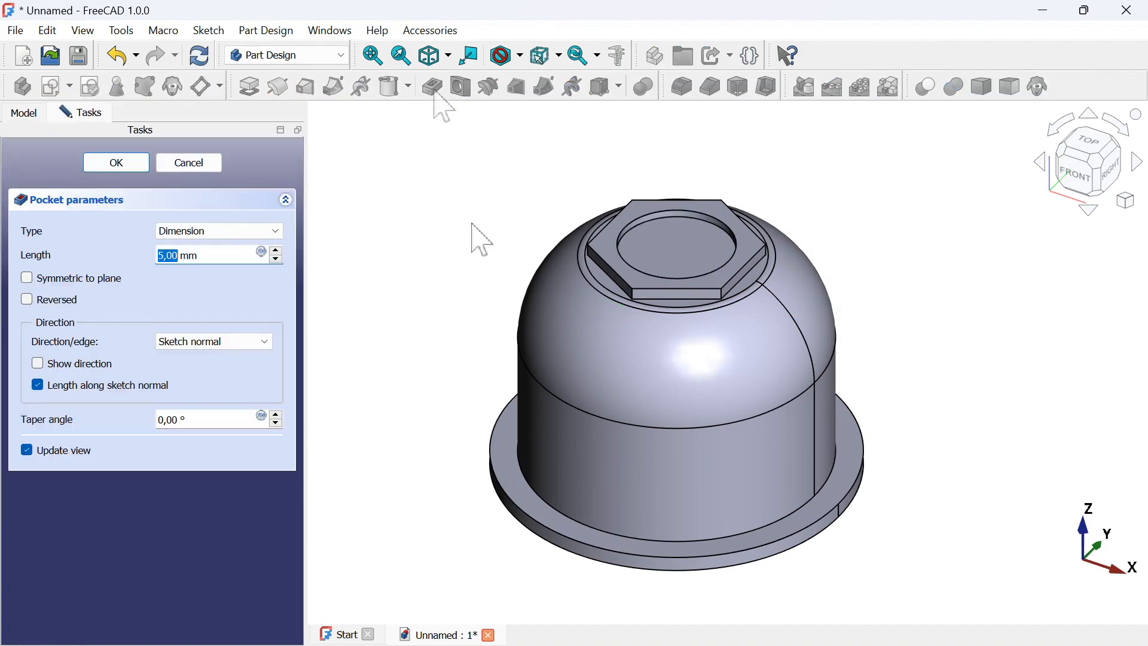
pyautogui.click(218, 231)
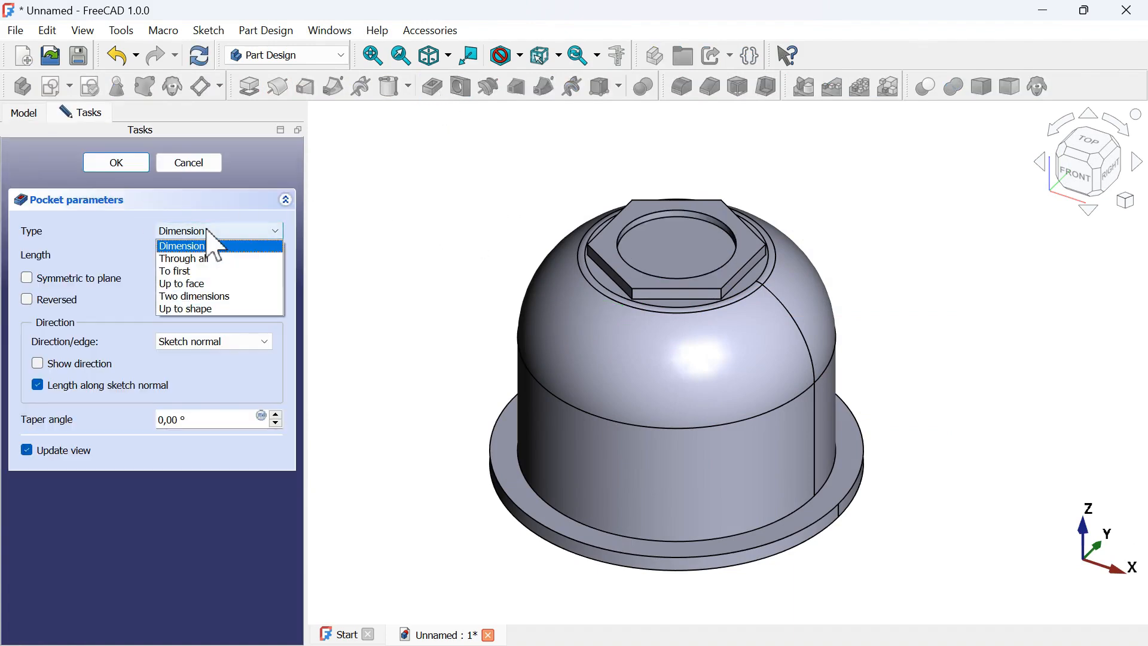
pyautogui.click(232, 283)
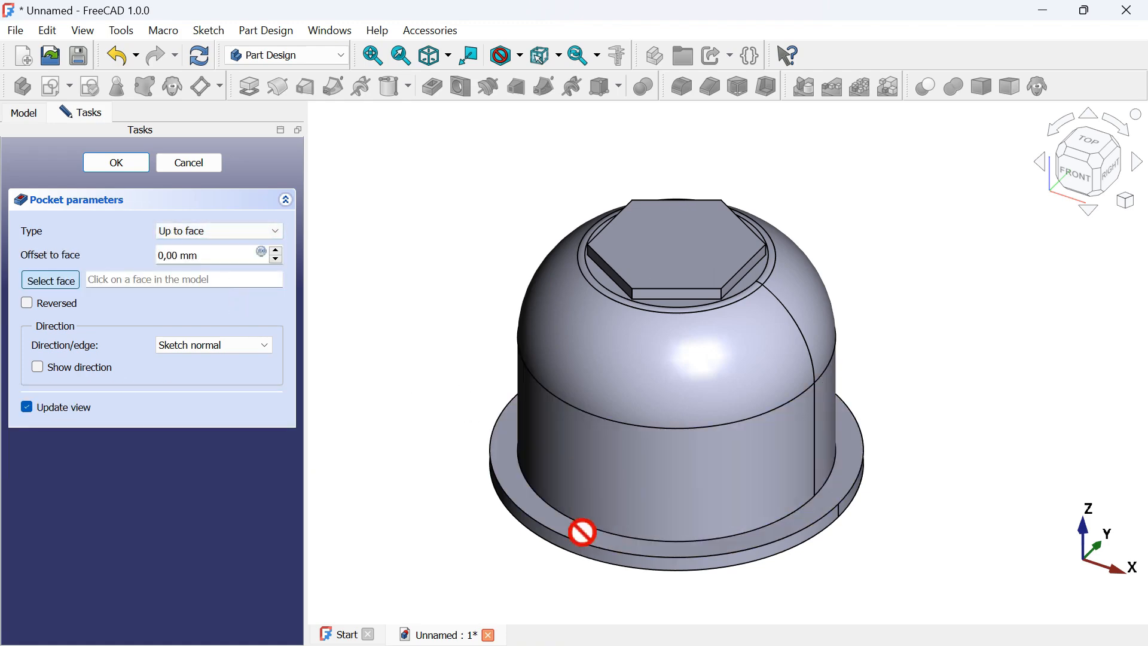
pyautogui.scroll(3, 583, 532)
pyautogui.click(598, 476)
pyautogui.scroll(-5, 594, 512)
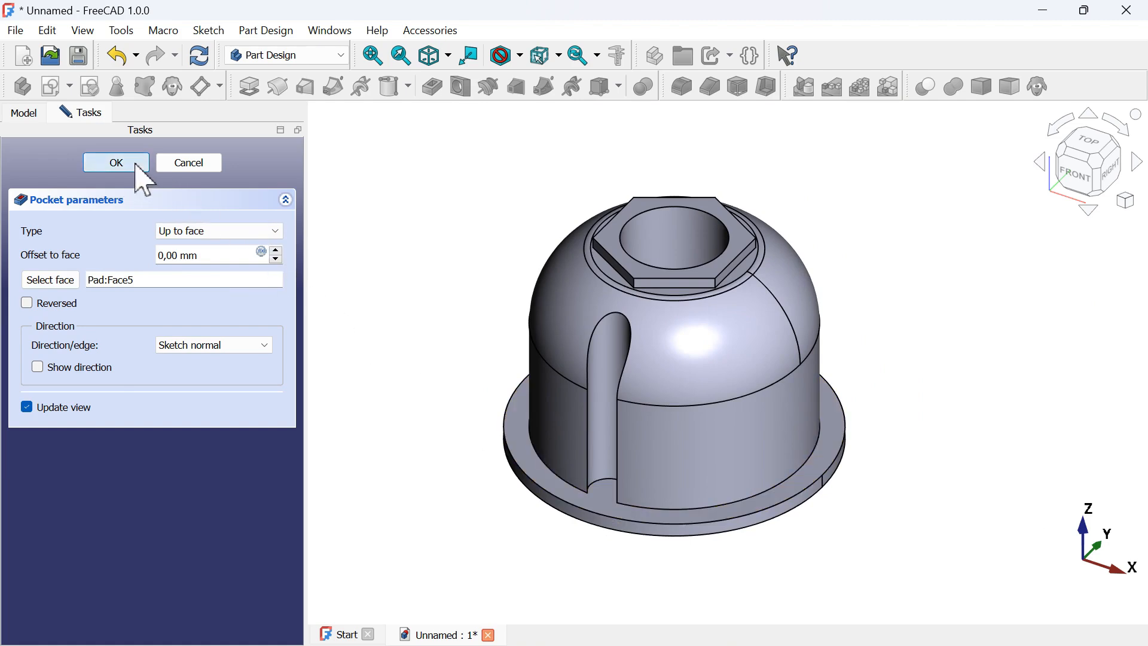
pyautogui.click(140, 165)
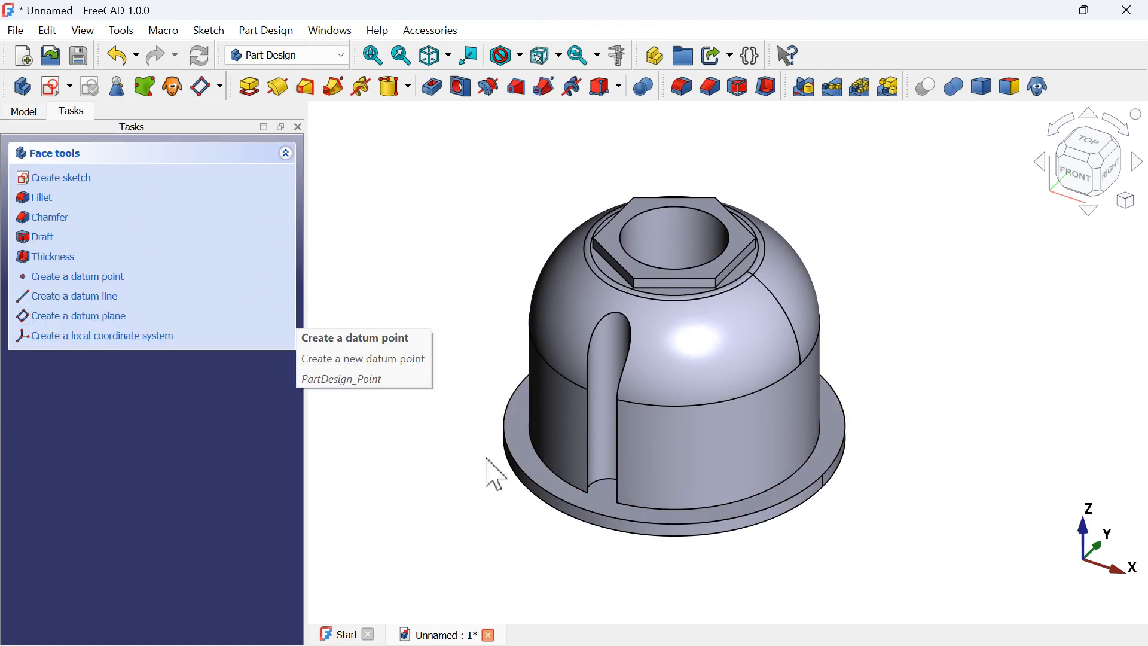
# Start a sketch on the flange's top face with the section view on, and check the bolt bosses in the PDF
pyautogui.click(562, 489)
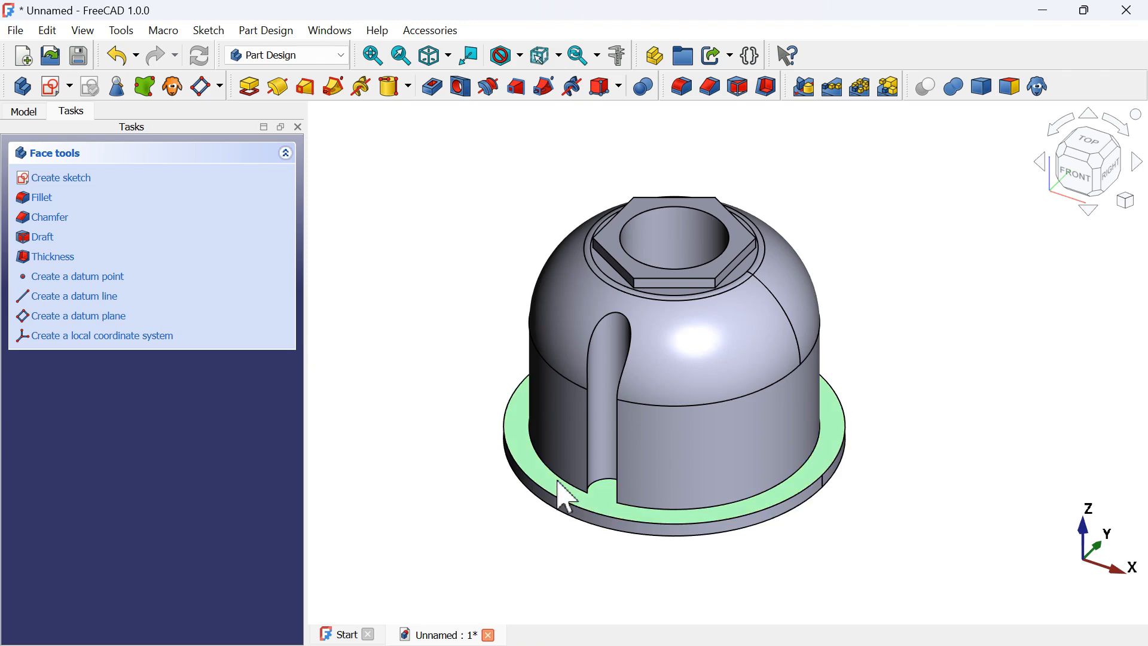
pyautogui.click(56, 87)
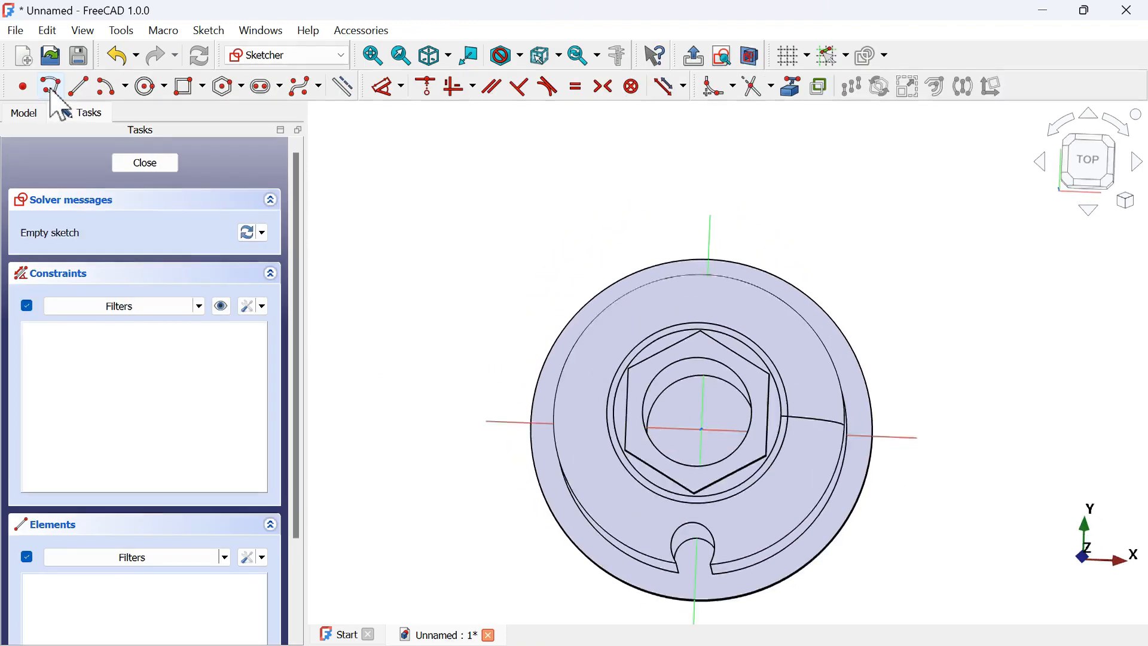
pyautogui.click(746, 47)
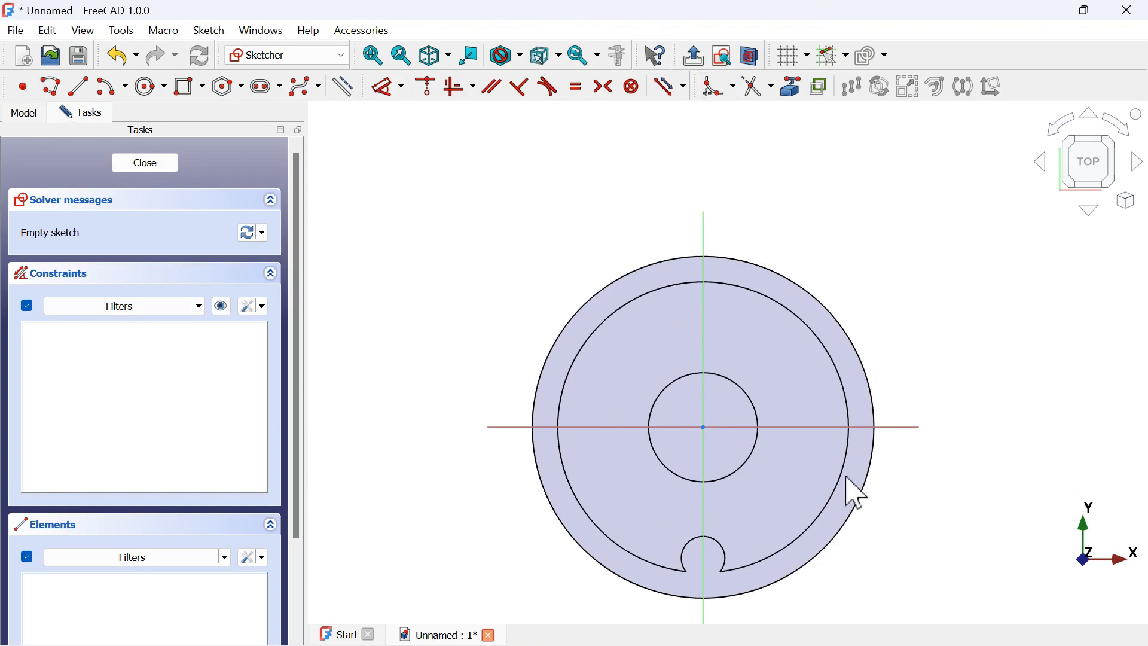
pyautogui.hotkey('alt', 'Tab')
pyautogui.scroll(-2, 637, 411)
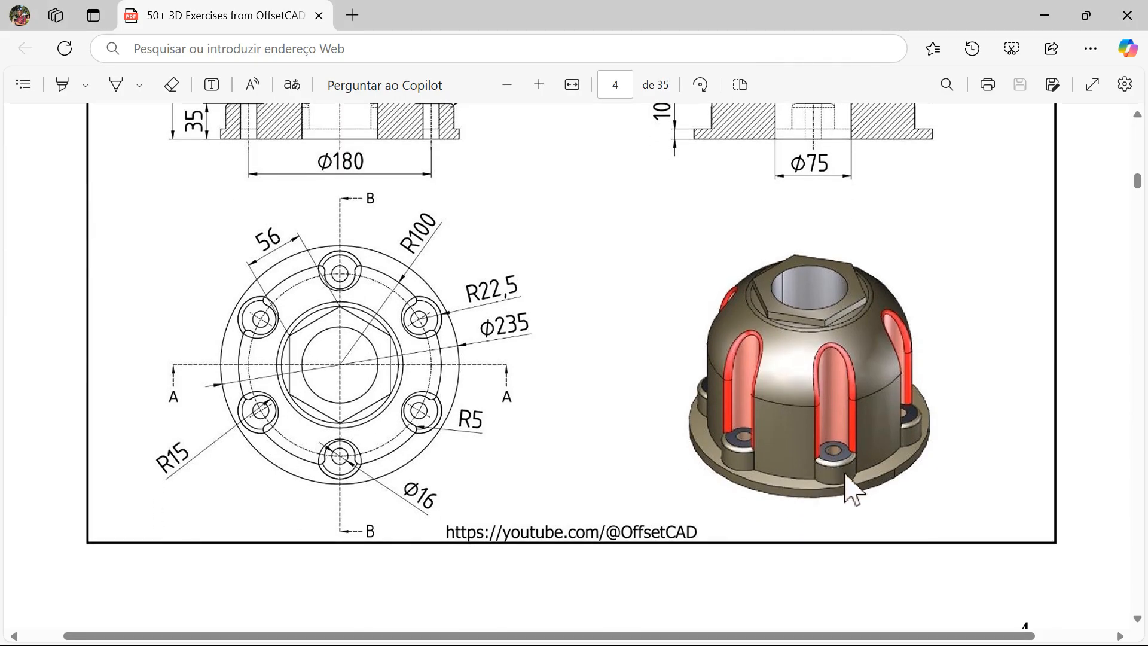
pyautogui.hotkey('alt', 'Tab')
# Project the groove's arc as external geometry and draw a circle about 55 mm in diameter centred on it
pyautogui.scroll(-3, 737, 378)
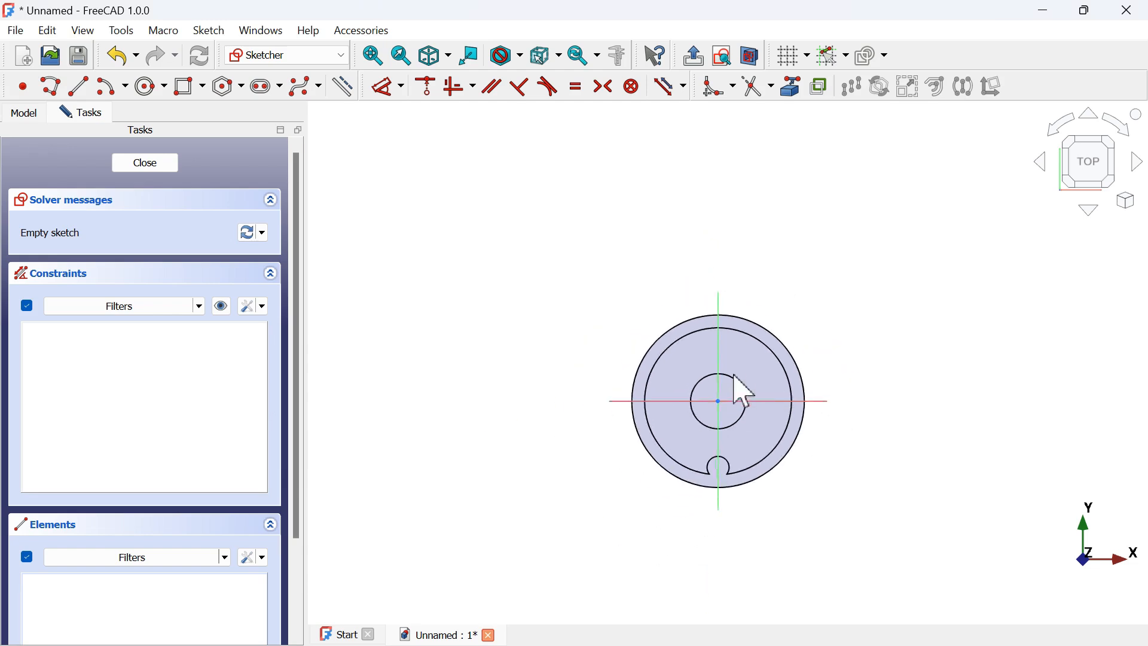
pyautogui.scroll(3, 751, 490)
pyautogui.scroll(2, 752, 490)
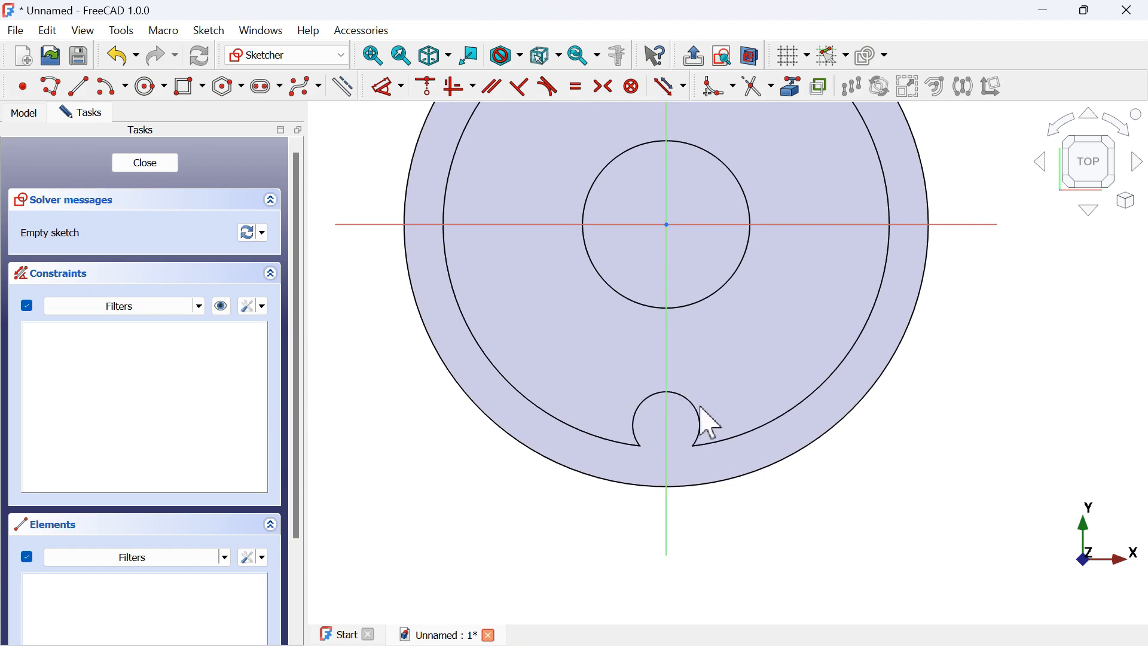
pyautogui.click(791, 89)
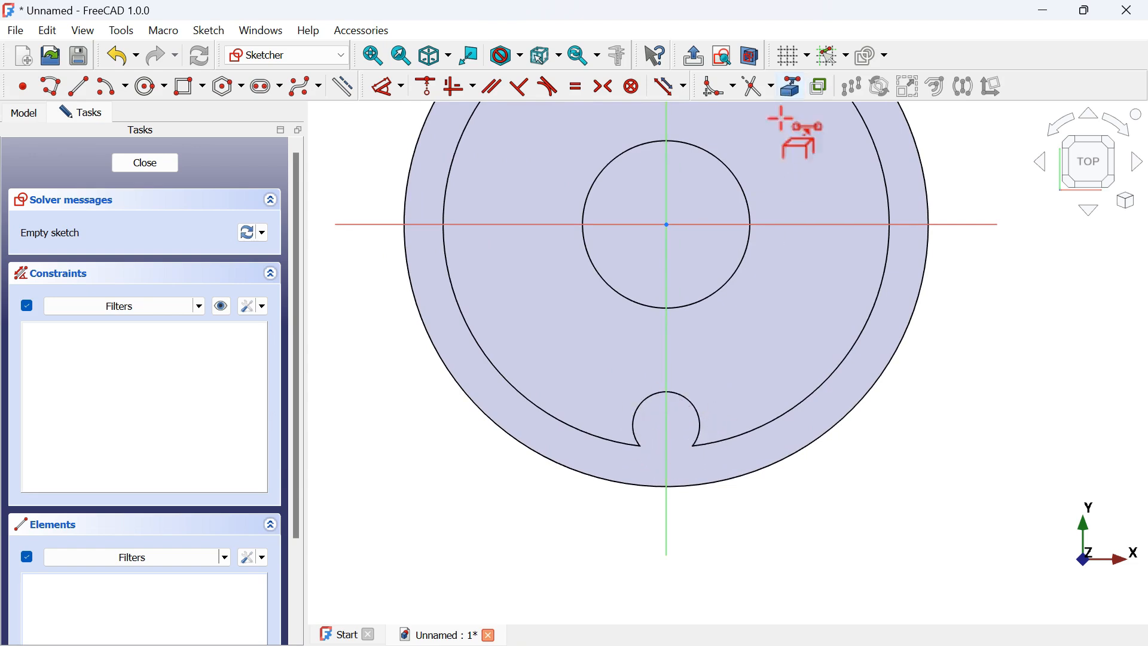
pyautogui.click(693, 405)
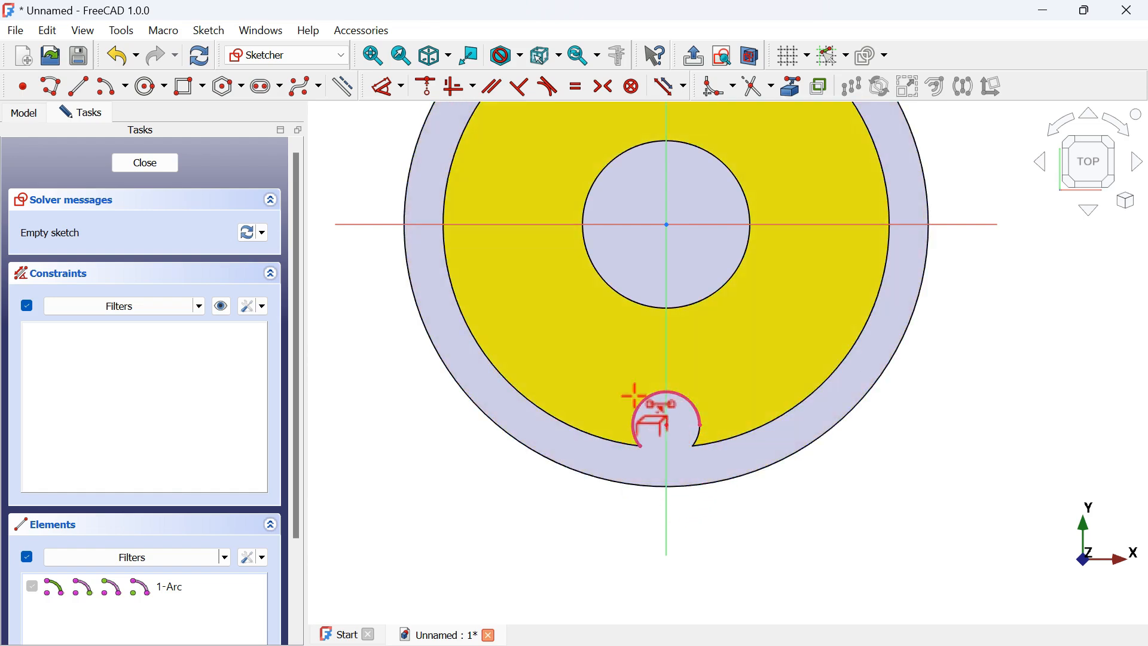
pyautogui.click(150, 89)
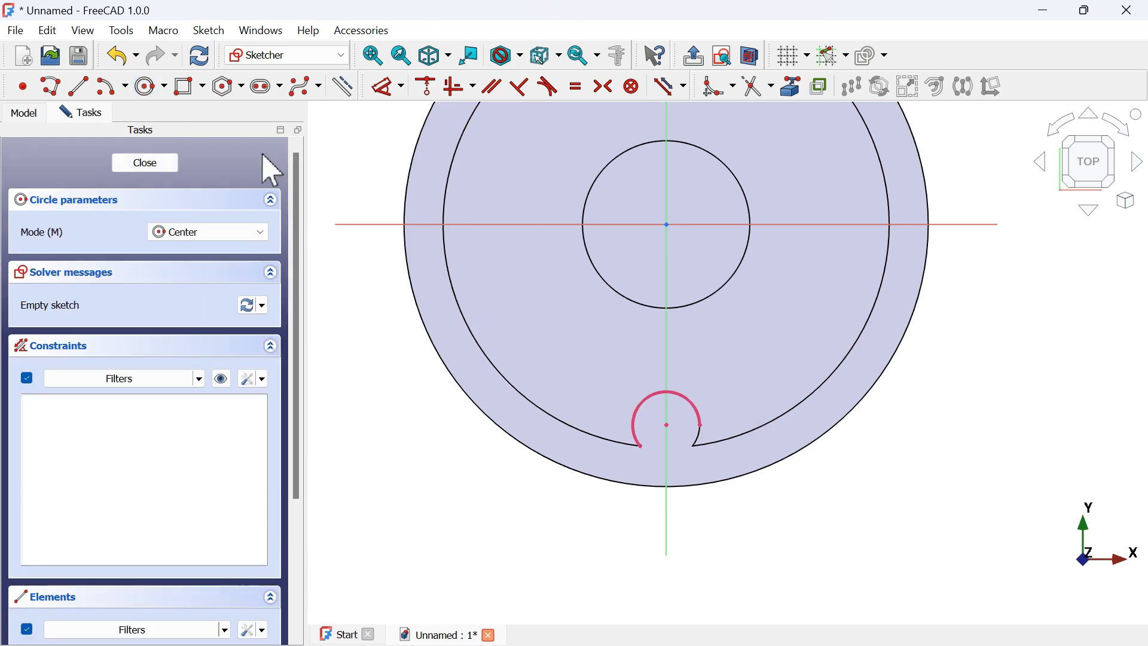
pyautogui.click(667, 425)
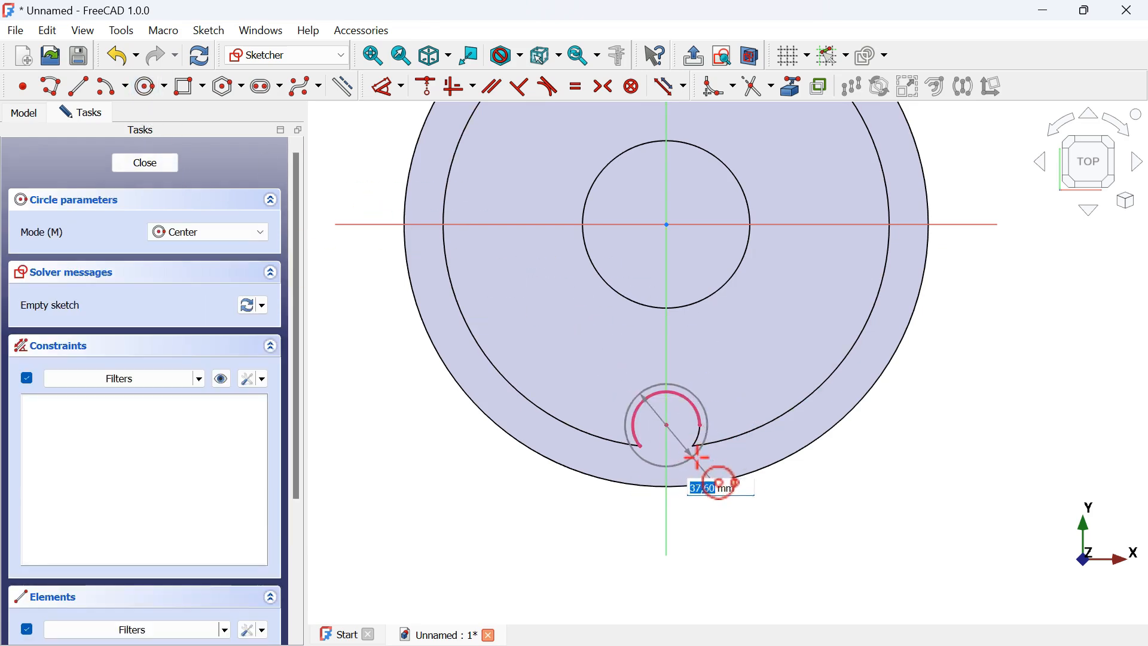
pyautogui.click(715, 463)
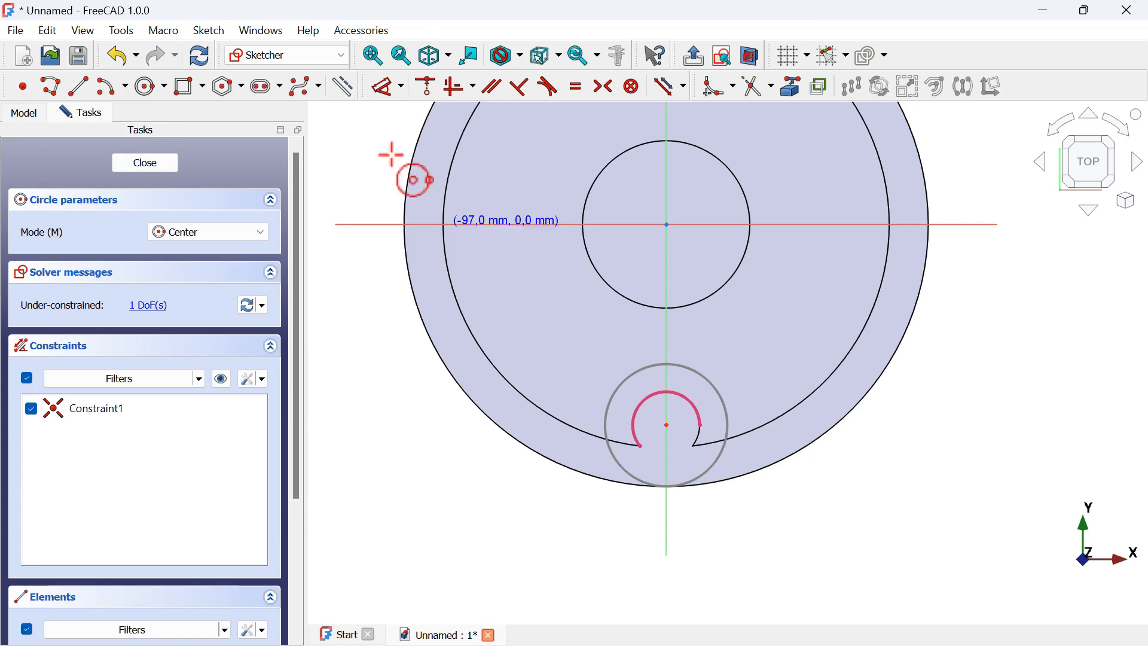
# Check the boss radius in the PDF, constrain the circle's diameter to 22.5*2 mm, and close the sketch
pyautogui.click(386, 89)
pyautogui.click(729, 429)
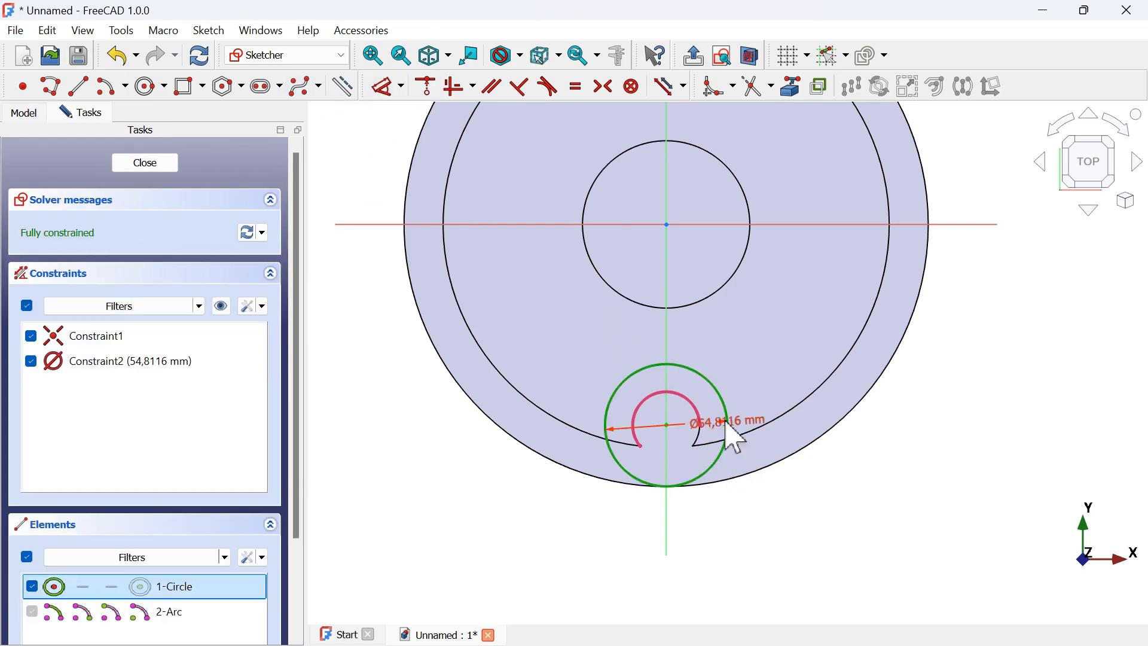
pyautogui.click(863, 336)
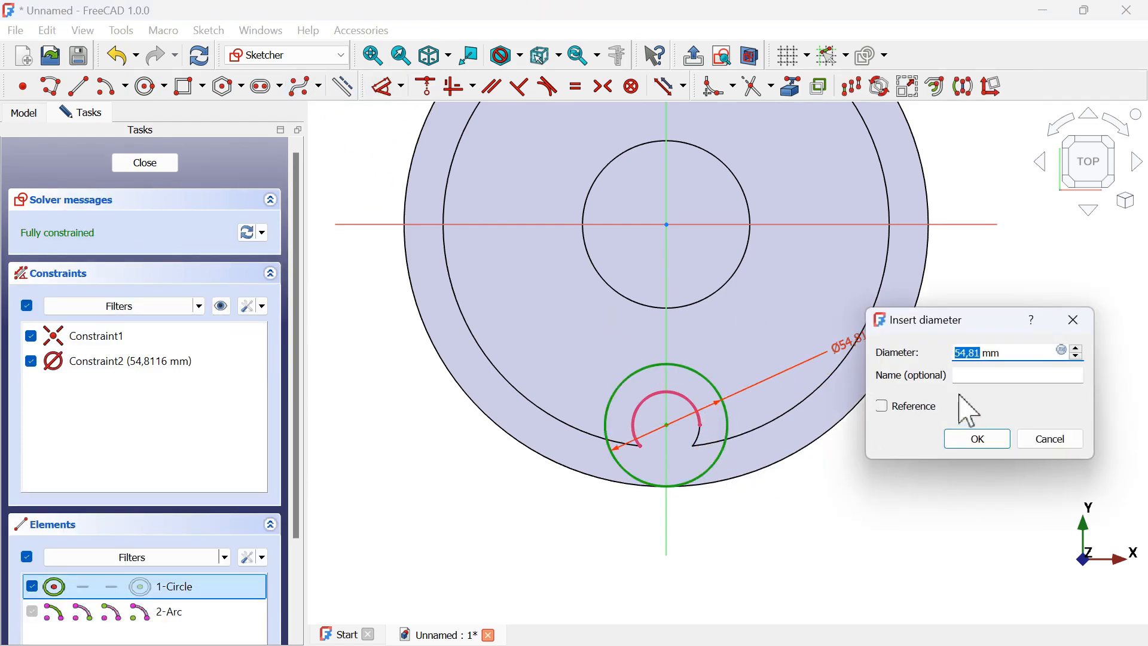
pyautogui.hotkey('alt', 'Tab')
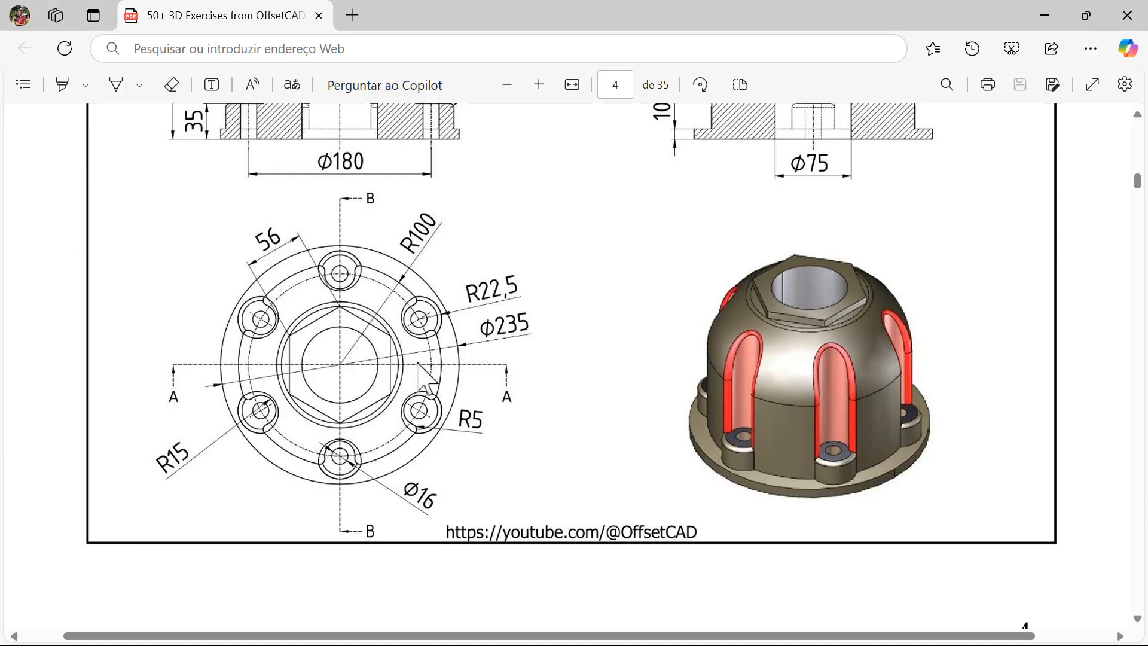
pyautogui.scroll(2, 479, 366)
pyautogui.hotkey('alt', 'Tab')
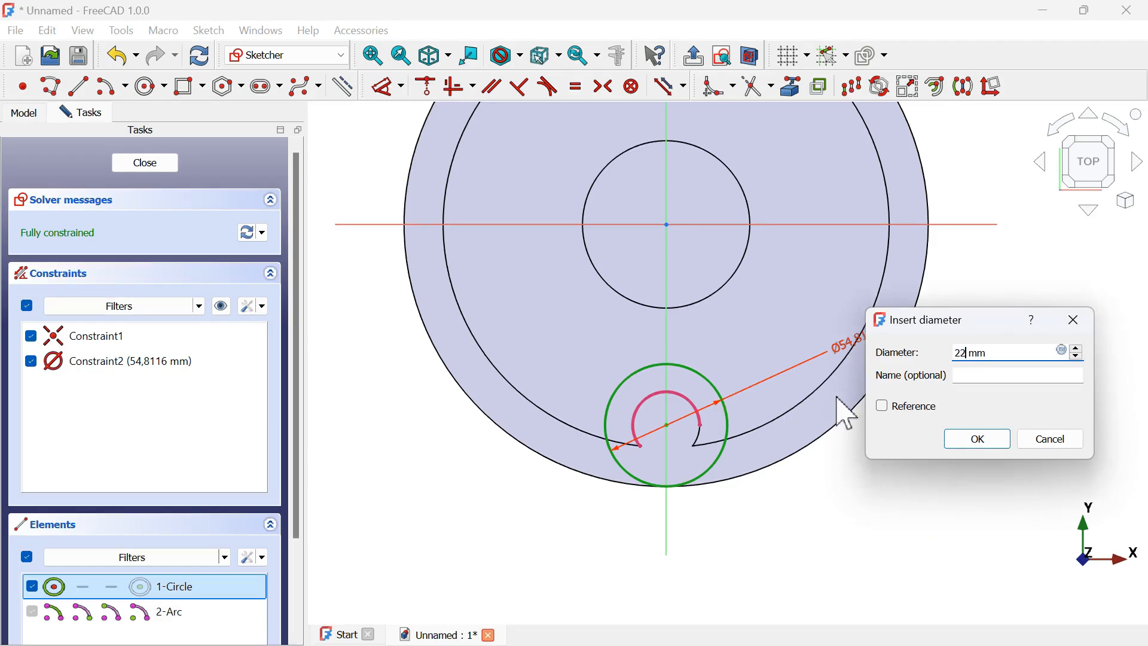
pyautogui.write('22.5*2')
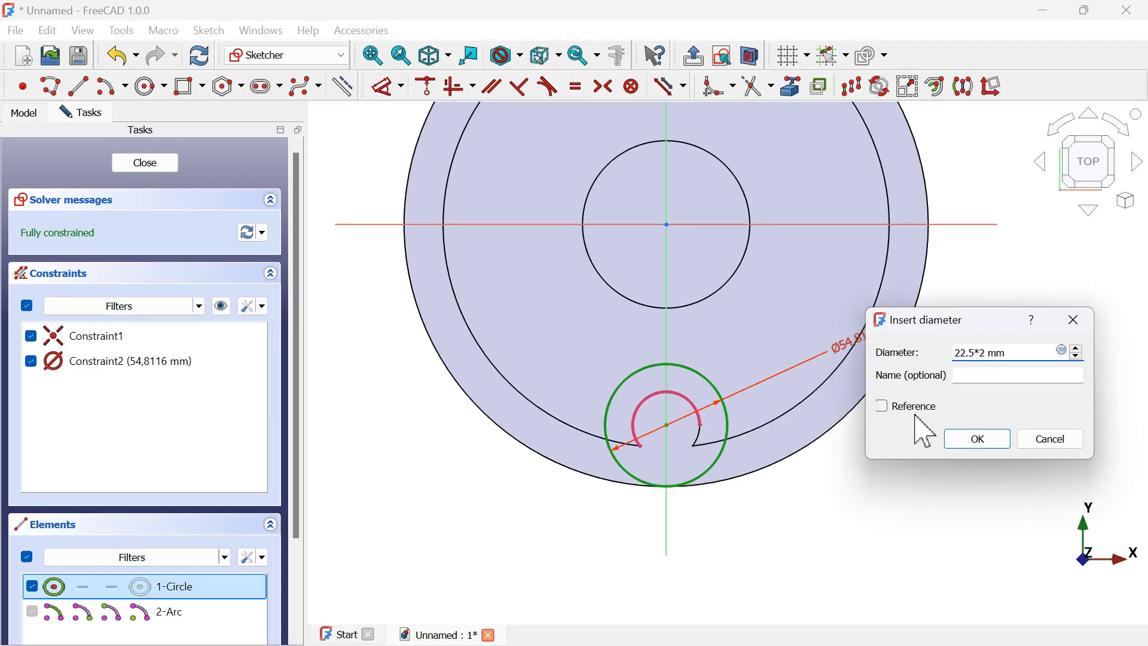
pyautogui.click(979, 441)
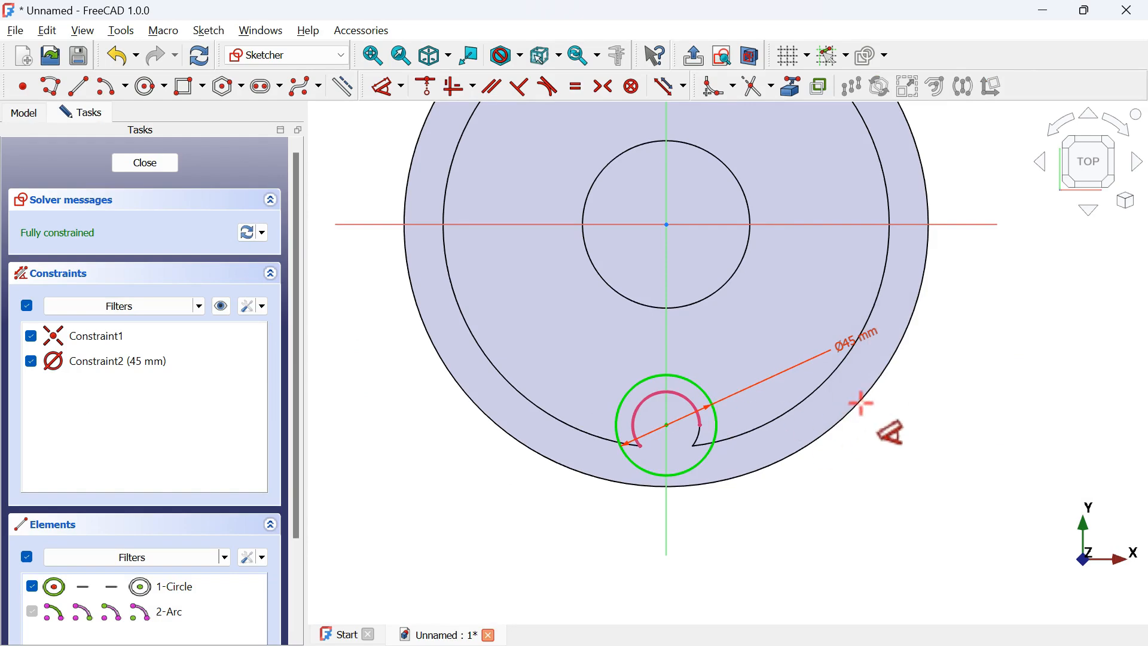
pyautogui.press('Escape')
pyautogui.press('Escape')
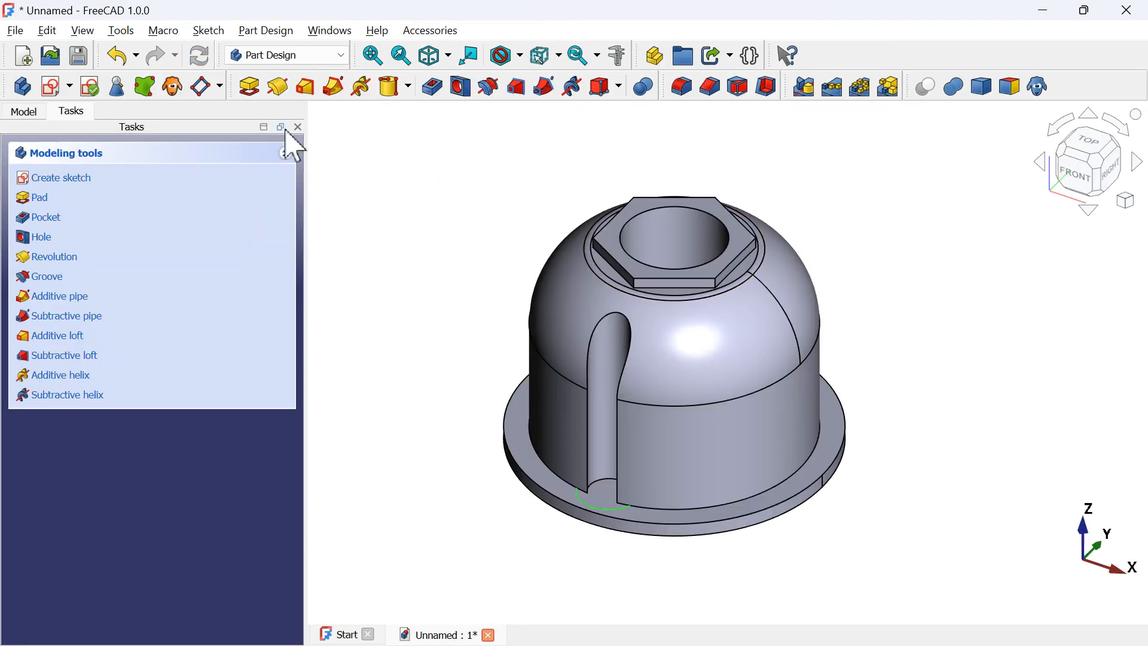
# Pad the boss sketch on the flange up to the 35 mm overall height given in the PDF
pyautogui.click(250, 88)
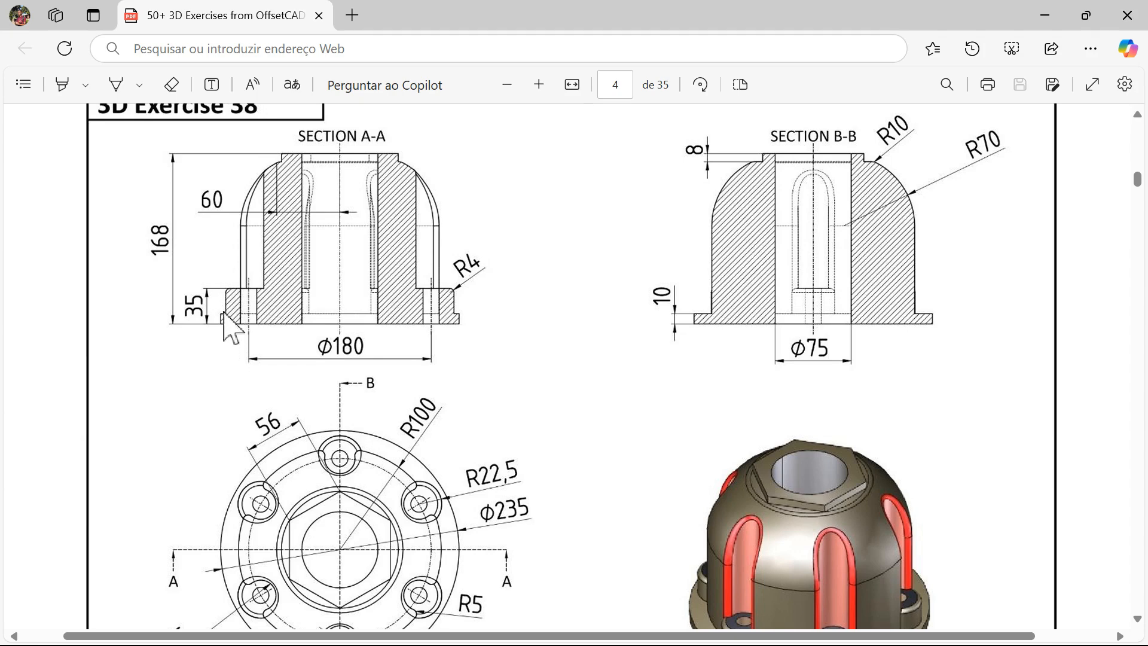
pyautogui.hotkey('alt', 'Tab')
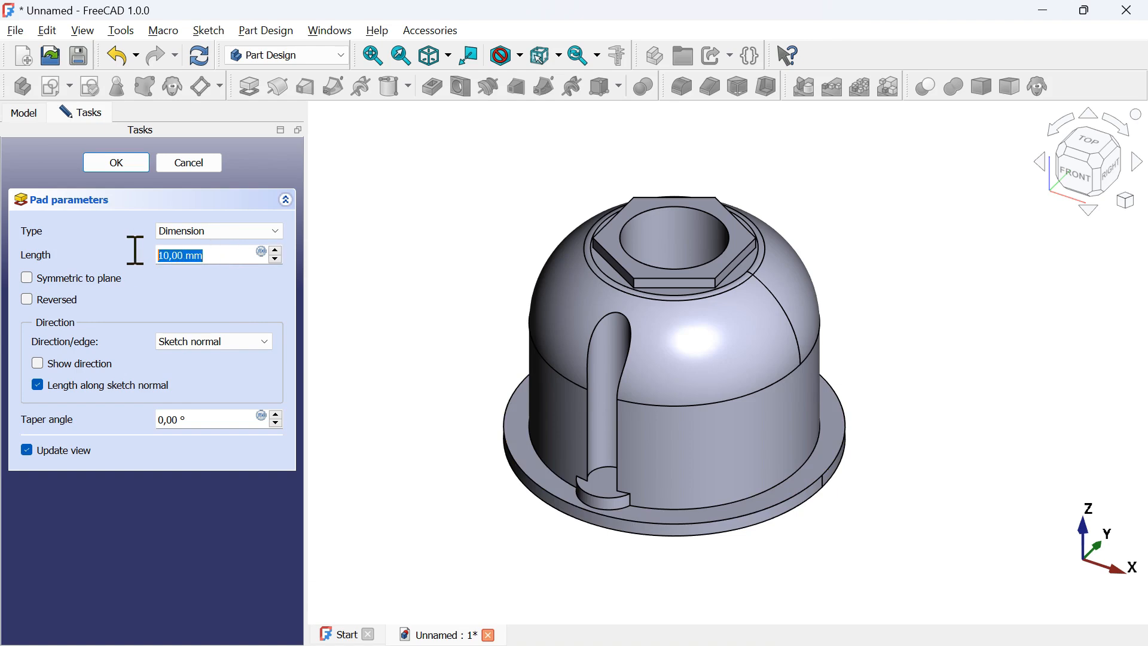
pyautogui.click(132, 169)
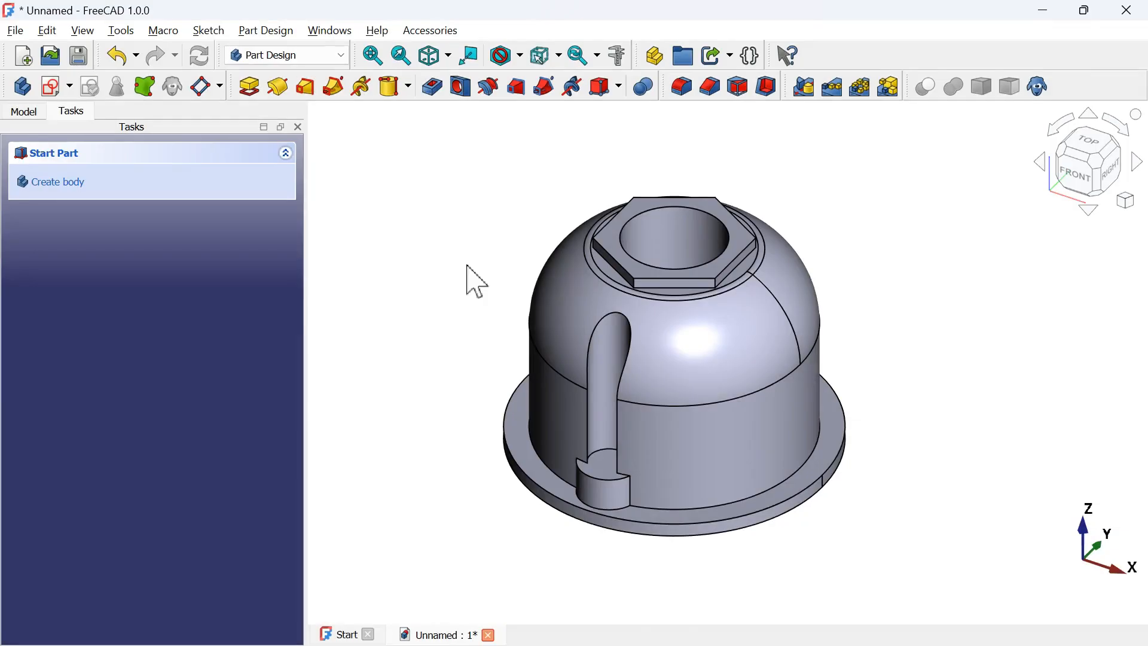
# Fillet the groove's rim edge on the dome with the 5 mm radius given in the PDF
pyautogui.hotkey('alt', 'Tab')
pyautogui.scroll(-3, 992, 477)
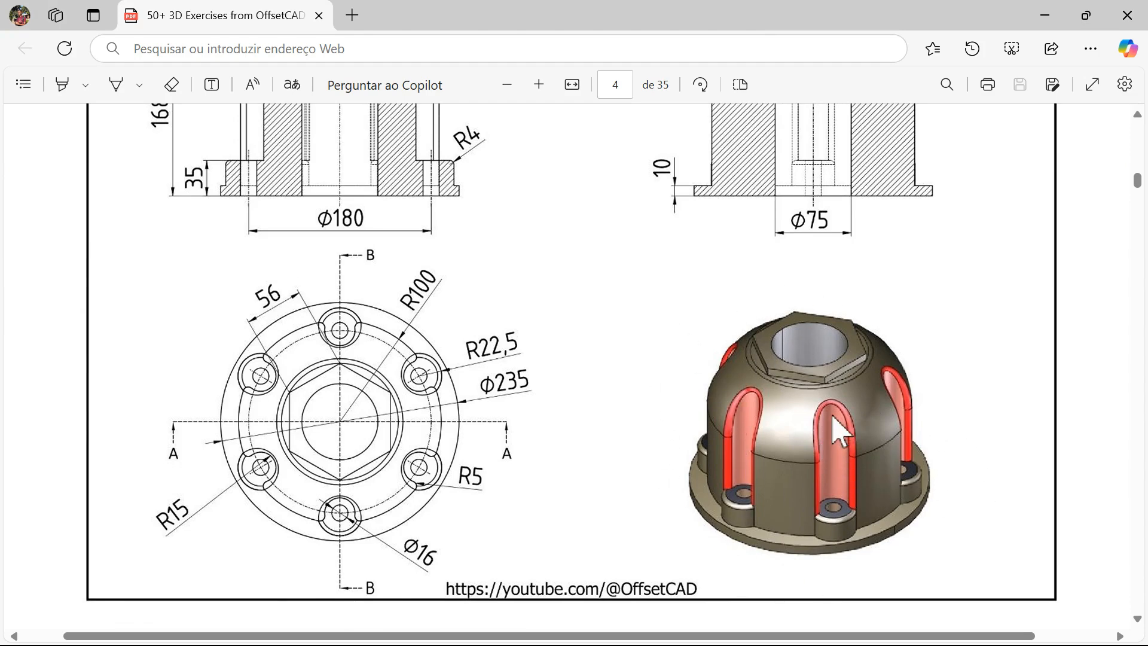
pyautogui.hotkey('alt', 'Tab')
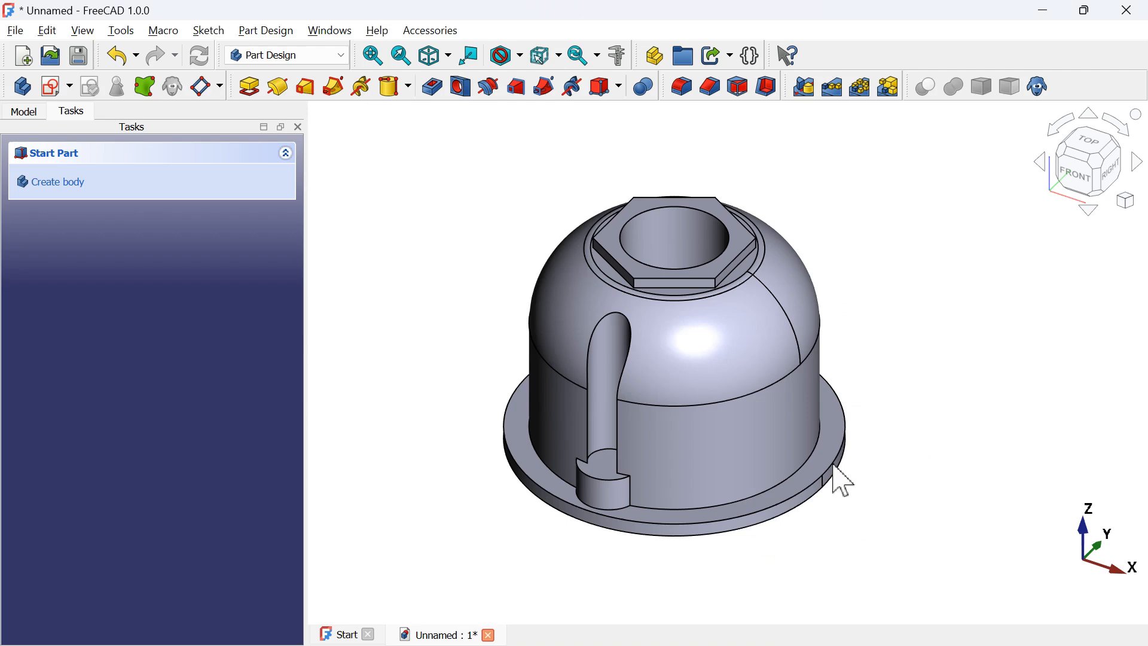
pyautogui.click(629, 332)
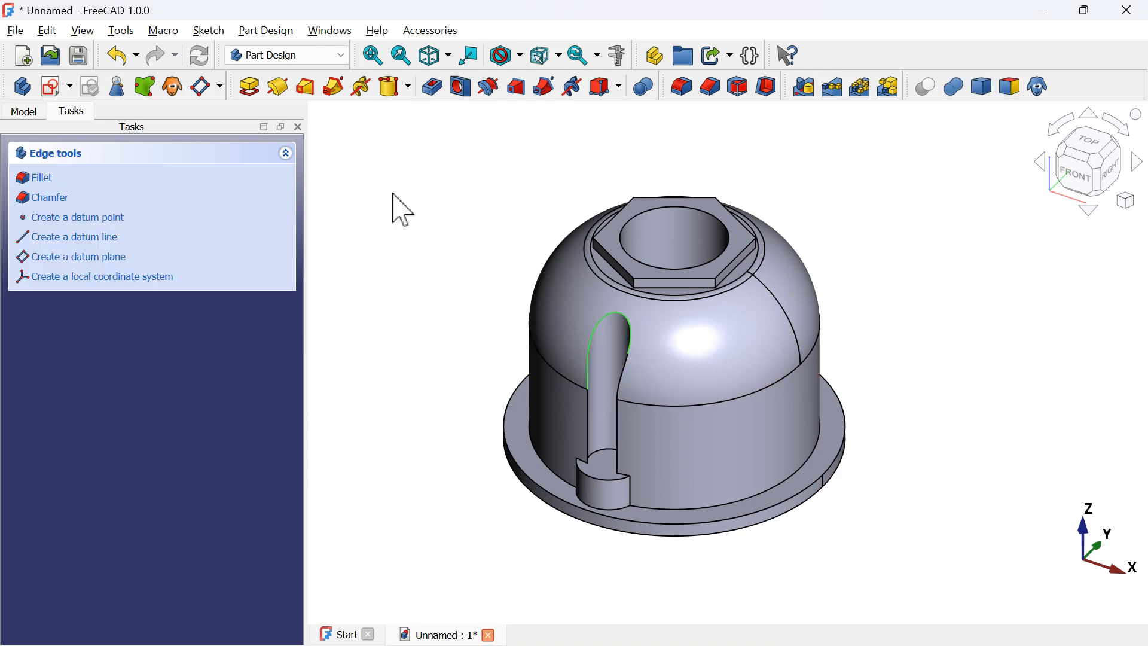
pyautogui.click(685, 91)
pyautogui.hotkey('alt', 'Tab')
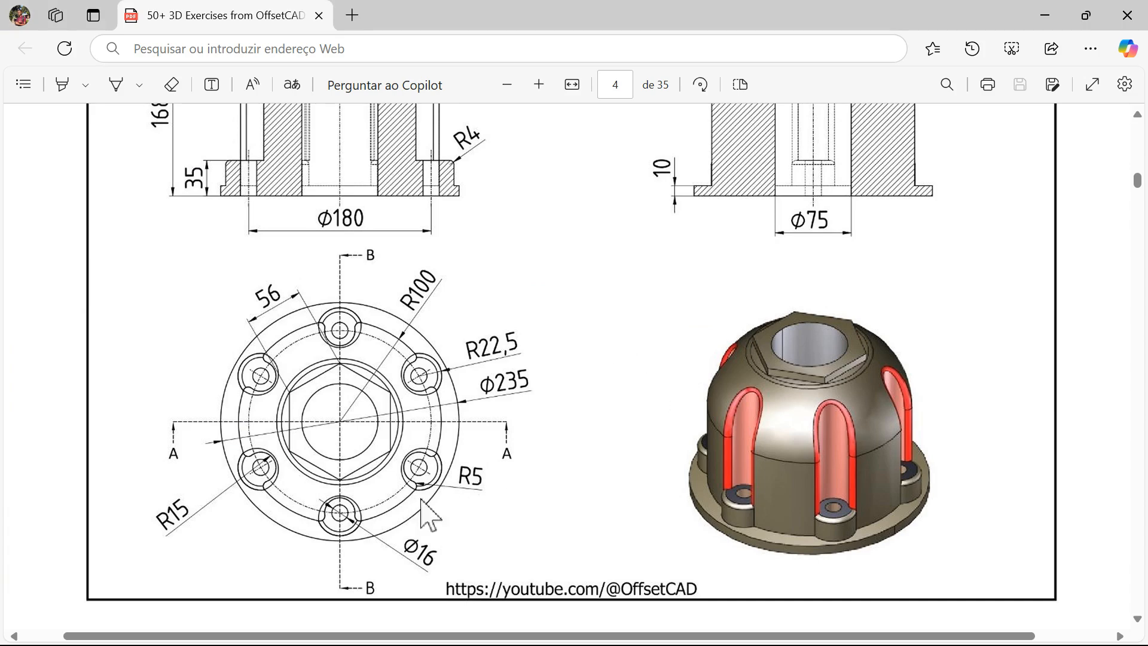
pyautogui.hotkey('alt', 'Tab')
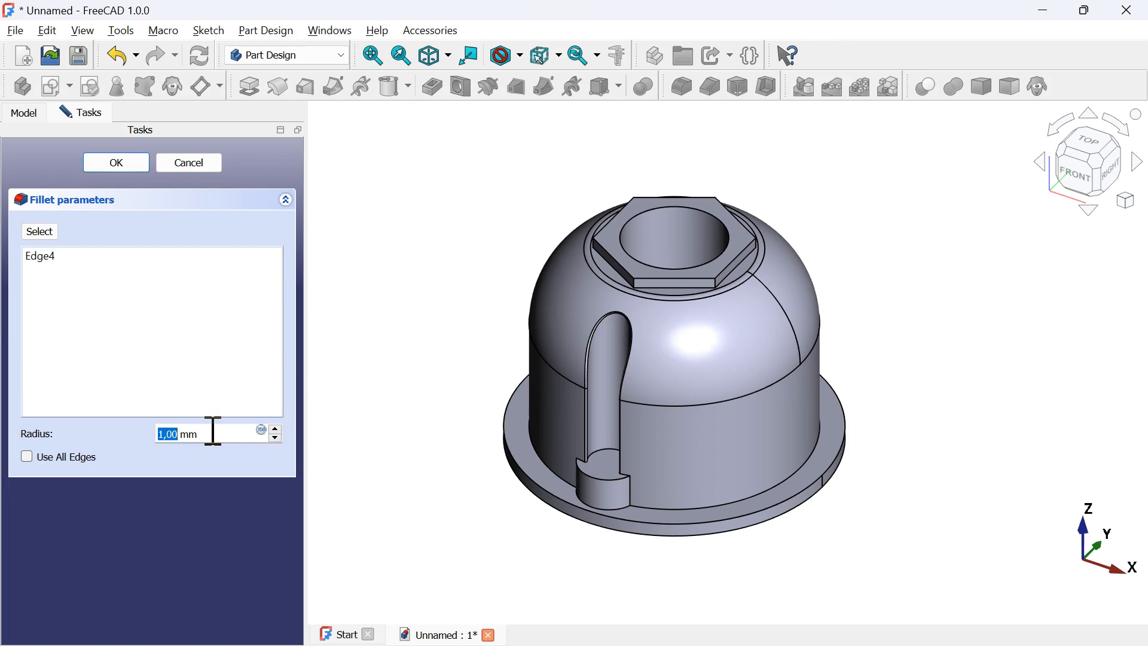
pyautogui.press('Return')
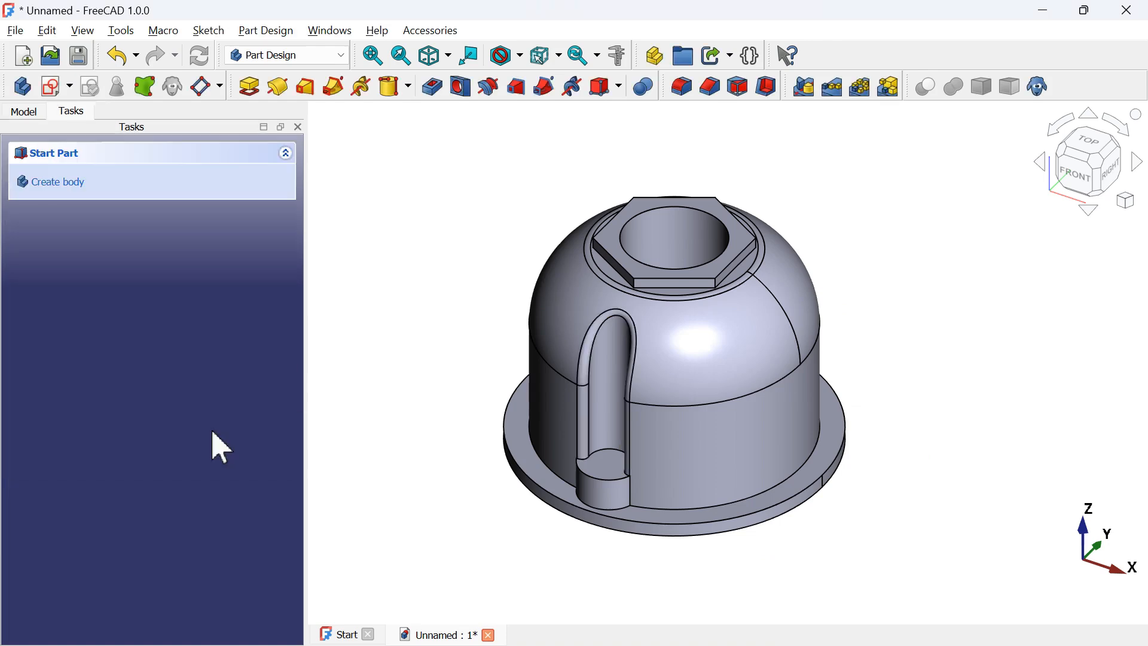
# Fillet the boss's outer top edge with the 4 mm radius given in the PDF
pyautogui.click(598, 484)
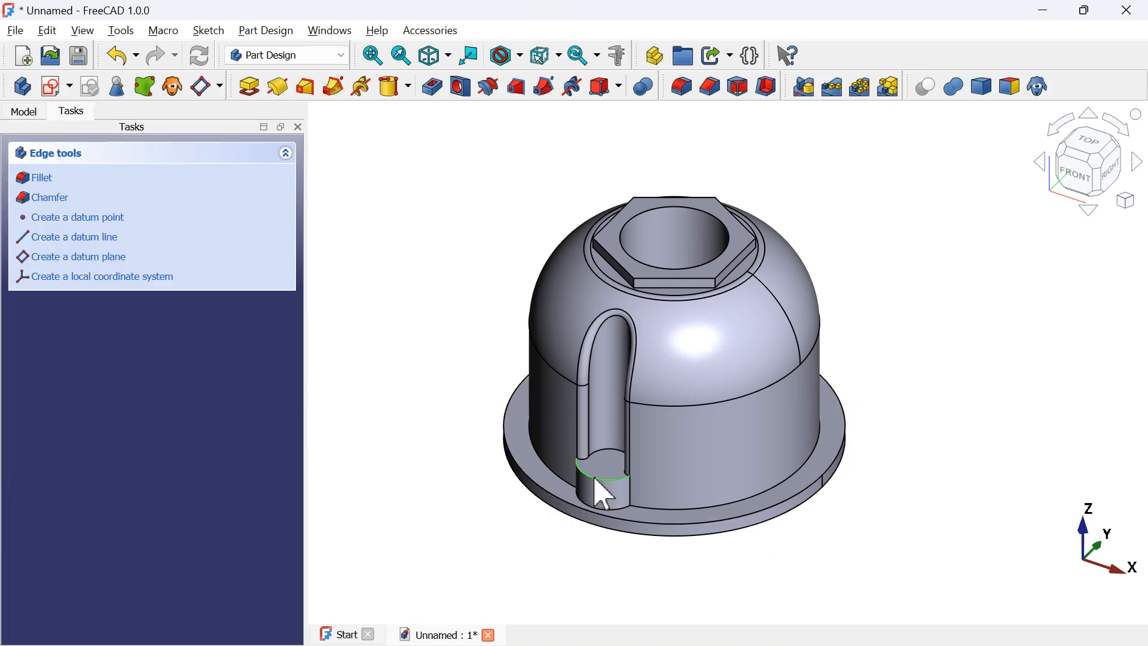
pyautogui.click(683, 91)
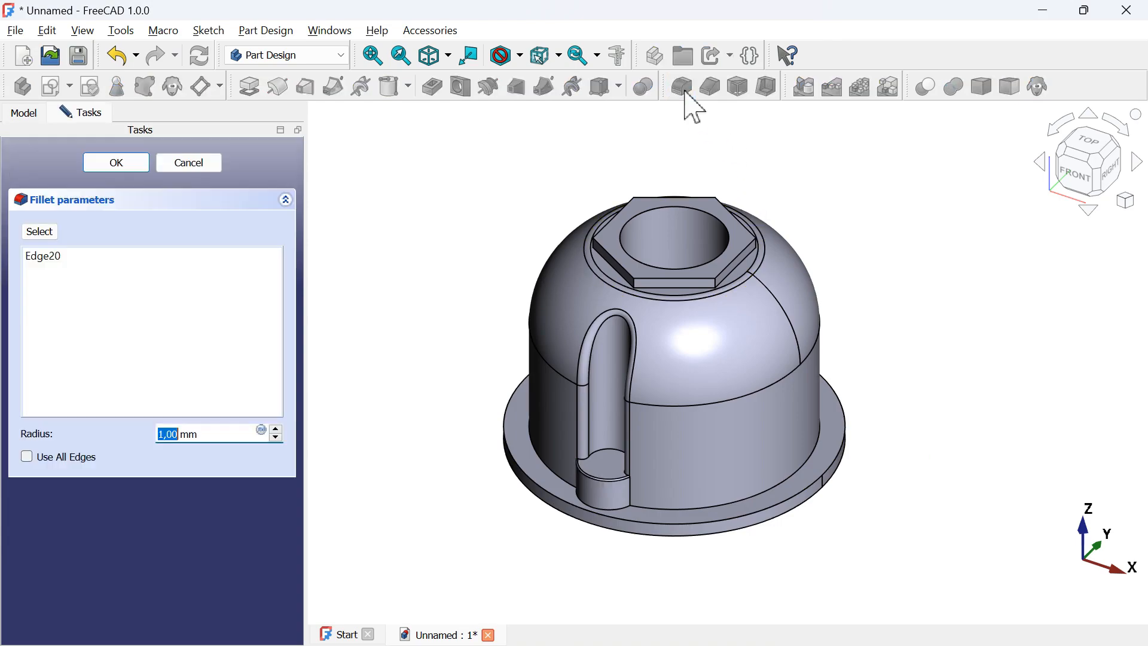
pyautogui.hotkey('alt', 'Tab')
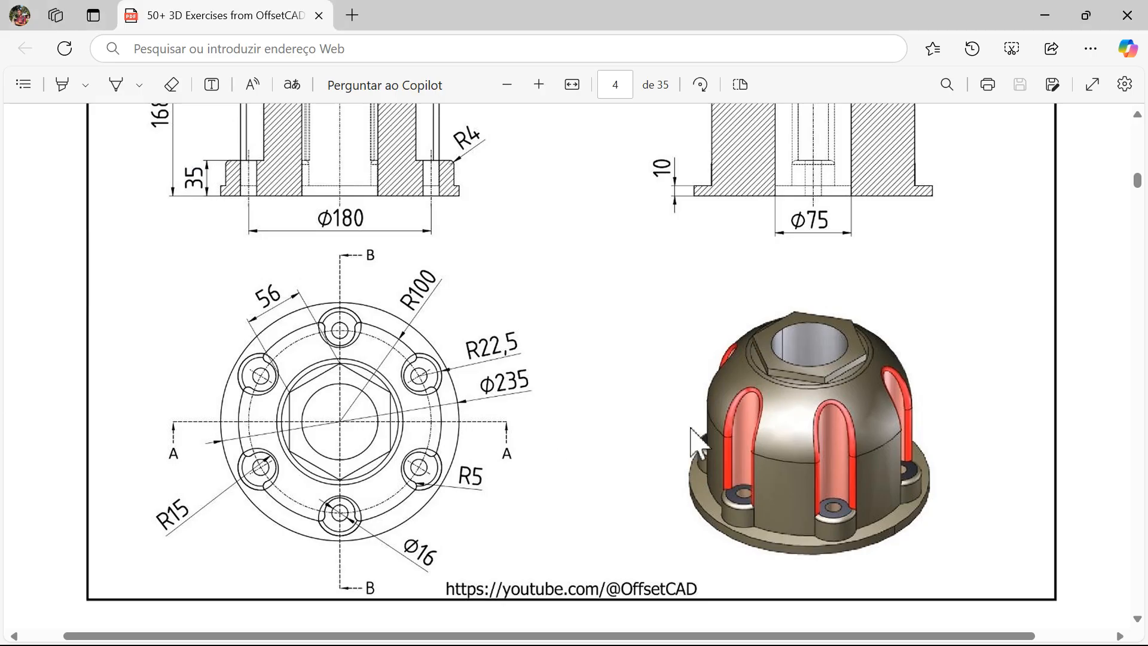
pyautogui.hotkey('alt', 'Tab')
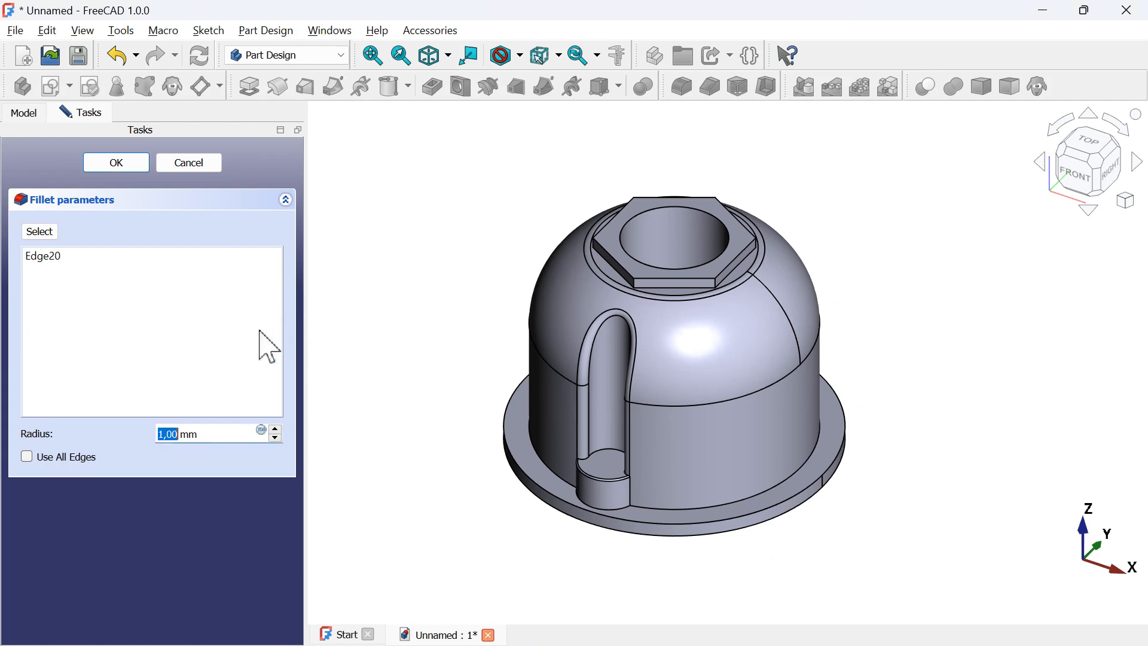
pyautogui.press('Return')
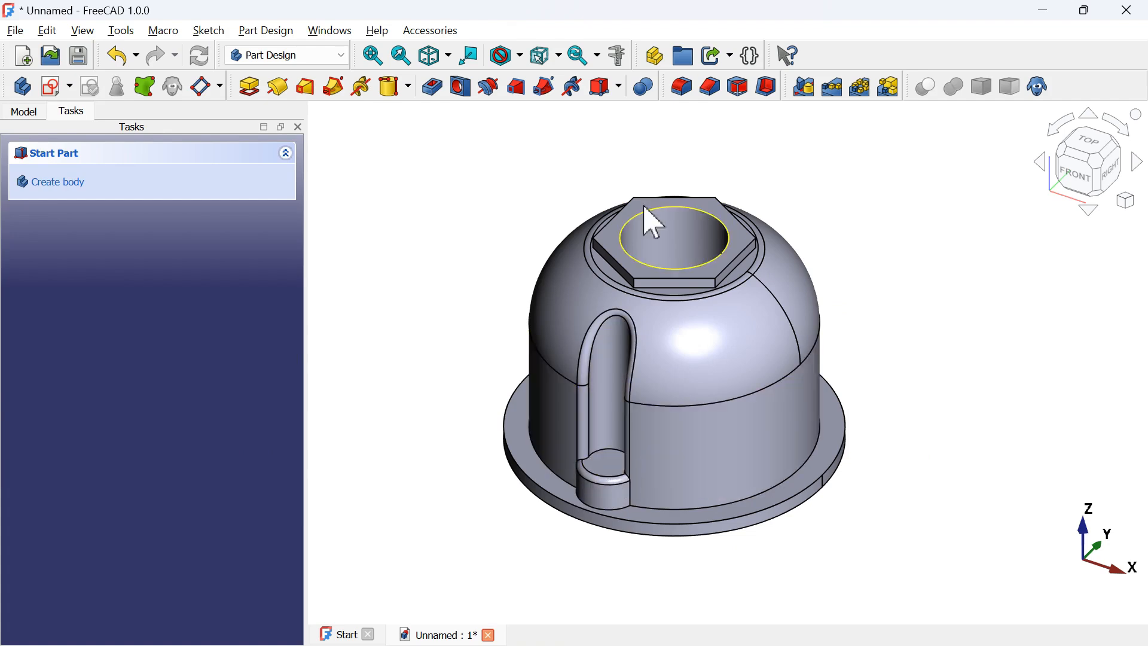
# Start a sketch on the hexagon's top face and project the boss's outer arc as external geometry
pyautogui.scroll(2, 641, 224)
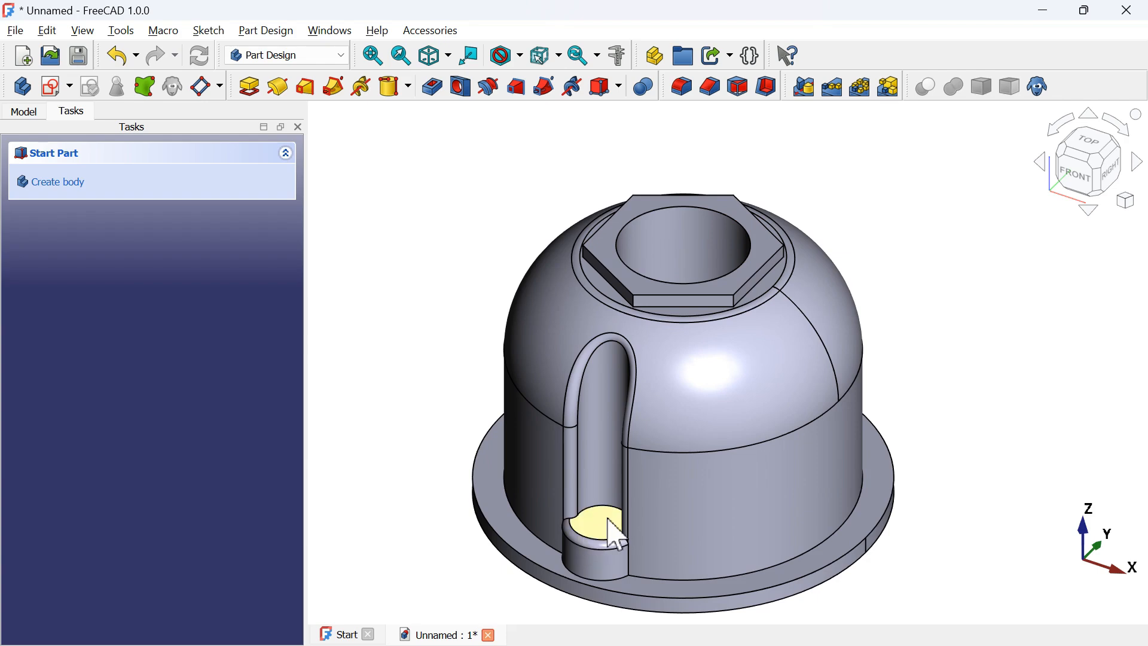
pyautogui.scroll(2, 754, 232)
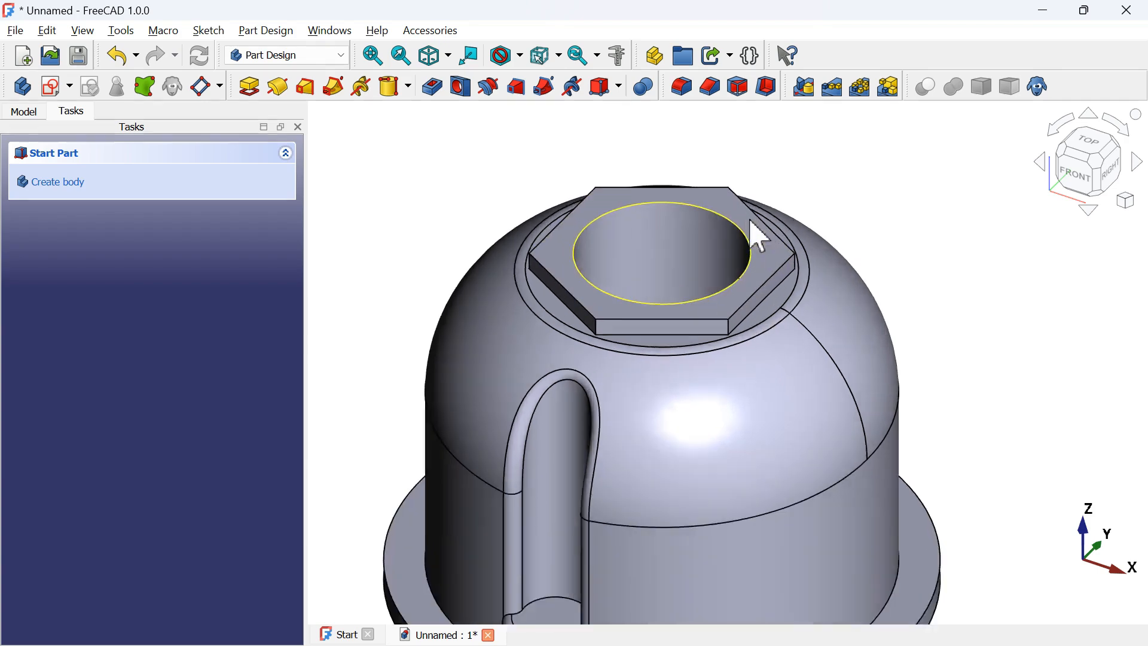
pyautogui.scroll(2, 754, 232)
pyautogui.click(770, 273)
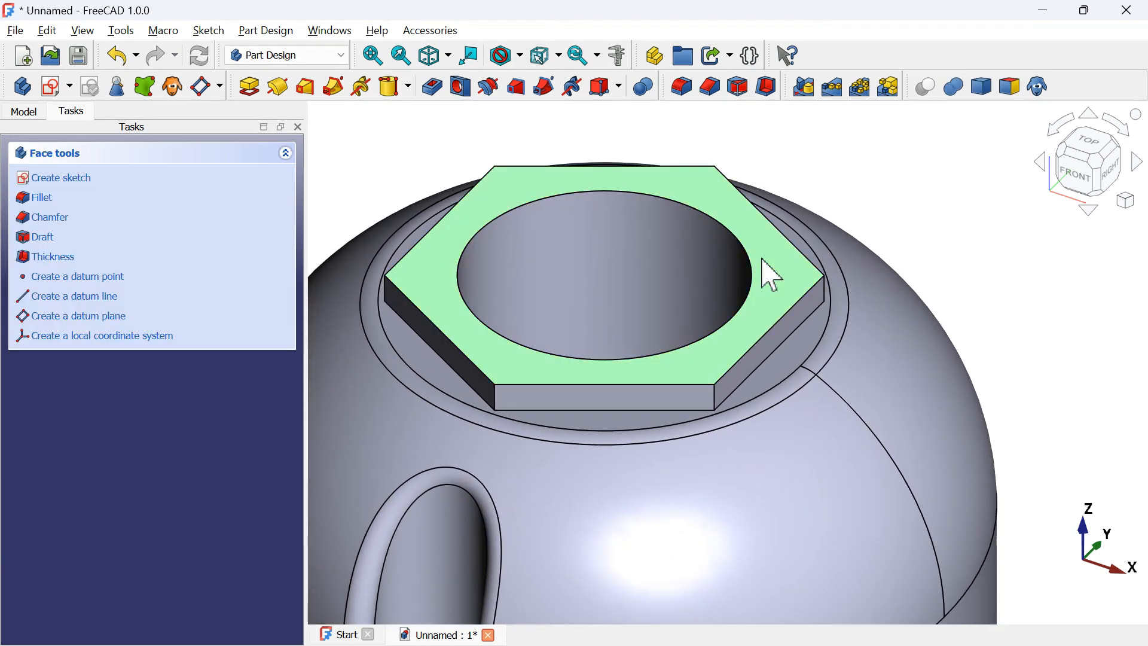
pyautogui.click(55, 87)
pyautogui.scroll(-3, 682, 242)
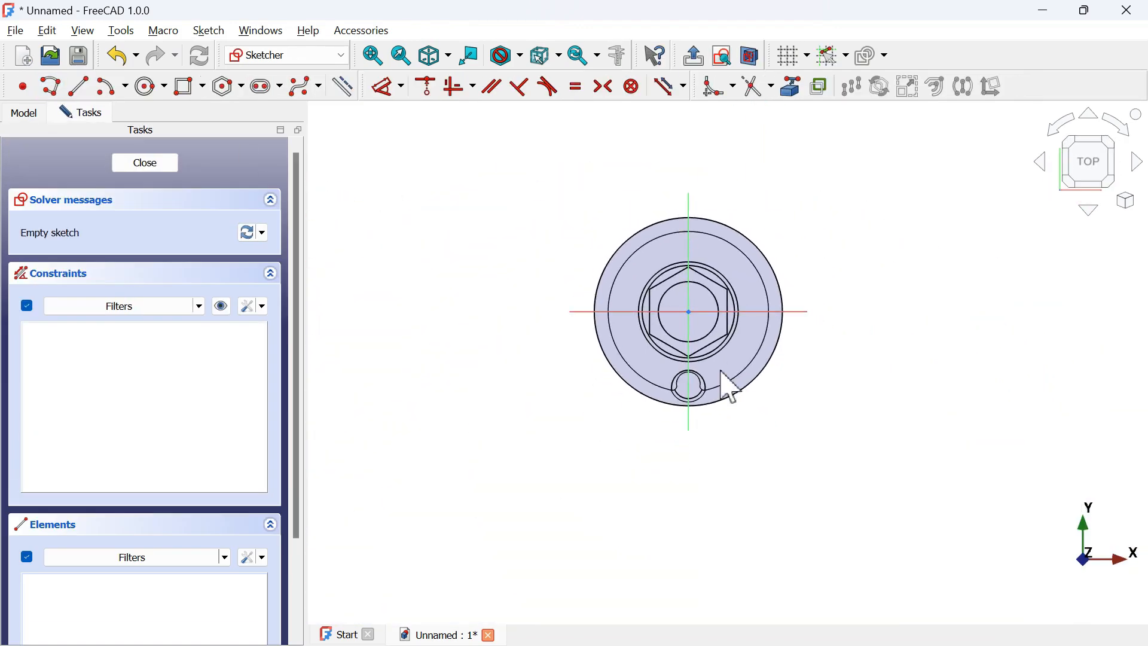
pyautogui.scroll(4, 725, 384)
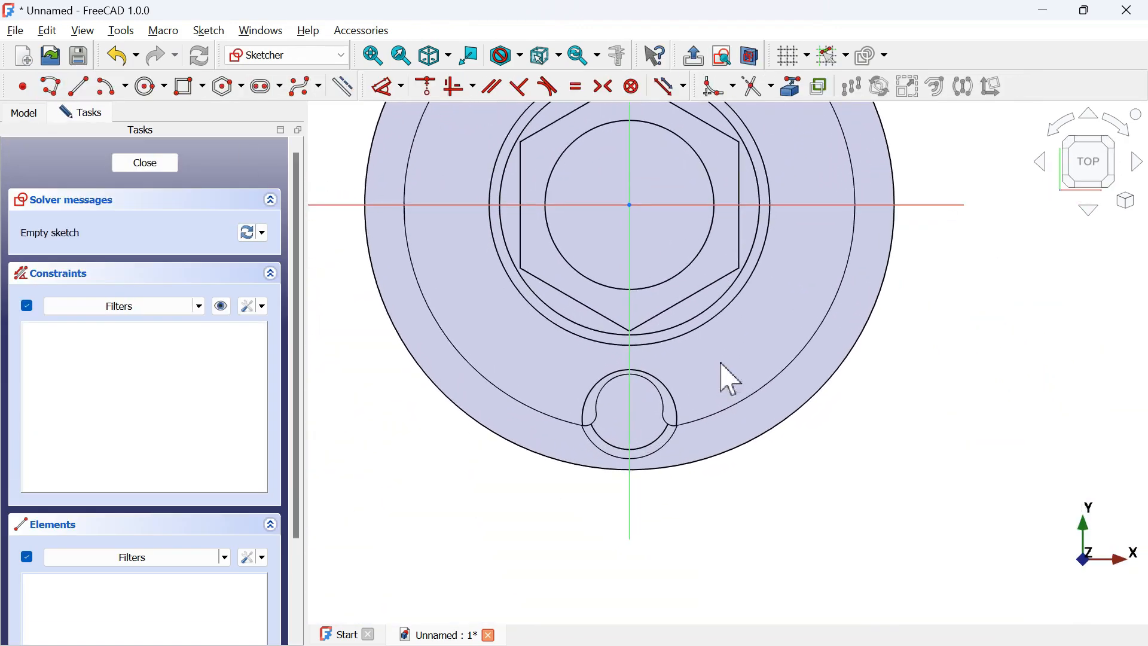
pyautogui.click(800, 91)
pyautogui.click(632, 449)
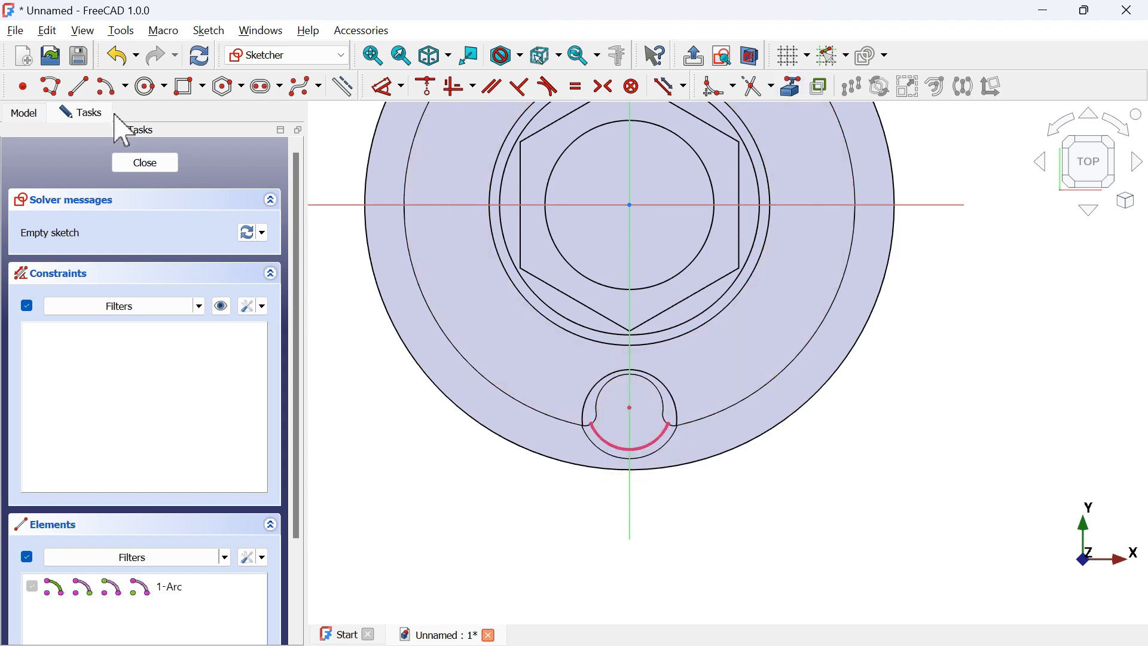
# Check the hole size in the PDF, draw a 16 mm diameter circle centred on the projected arc, and close the sketch
pyautogui.click(151, 87)
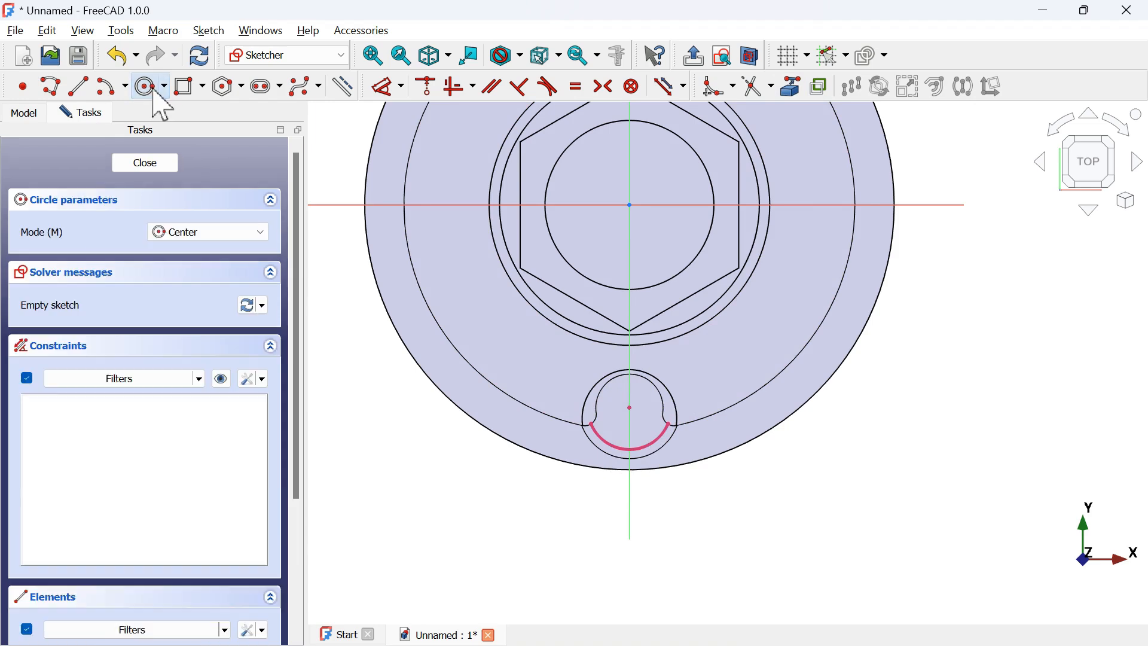
pyautogui.click(635, 407)
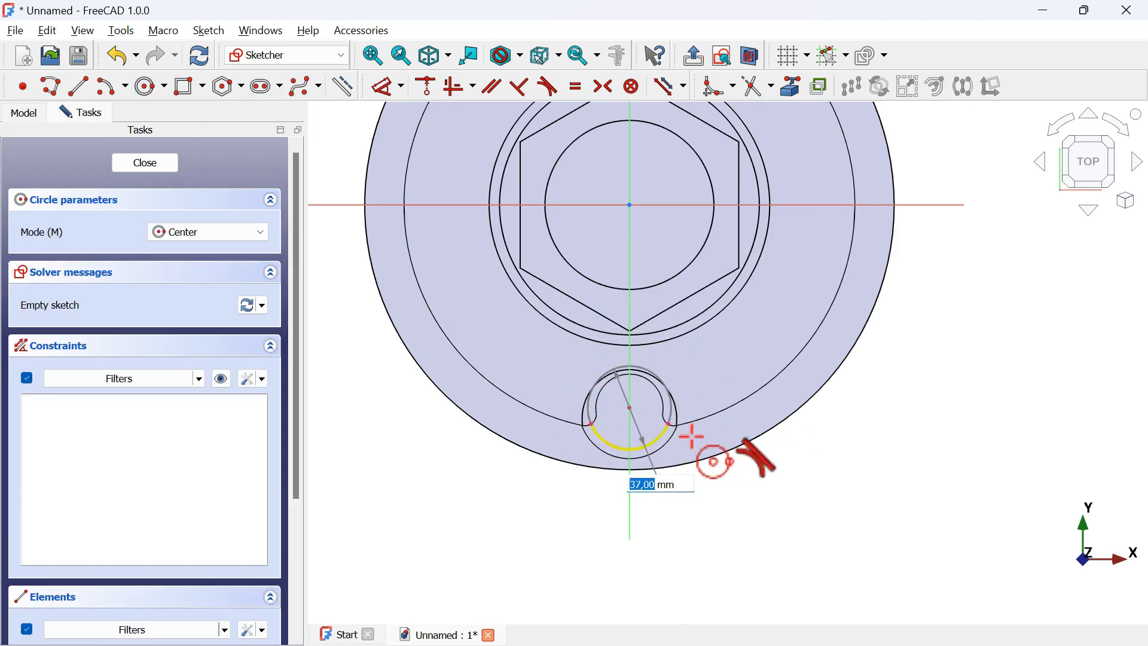
pyautogui.hotkey('alt', 'Tab')
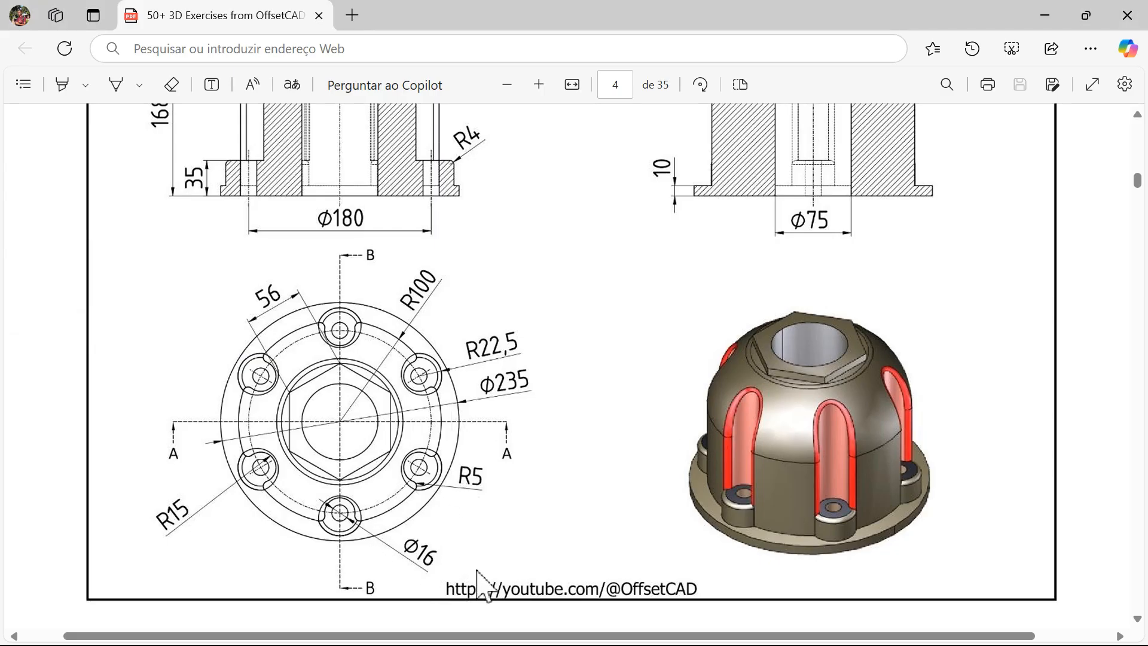
pyautogui.hotkey('alt', 'Tab')
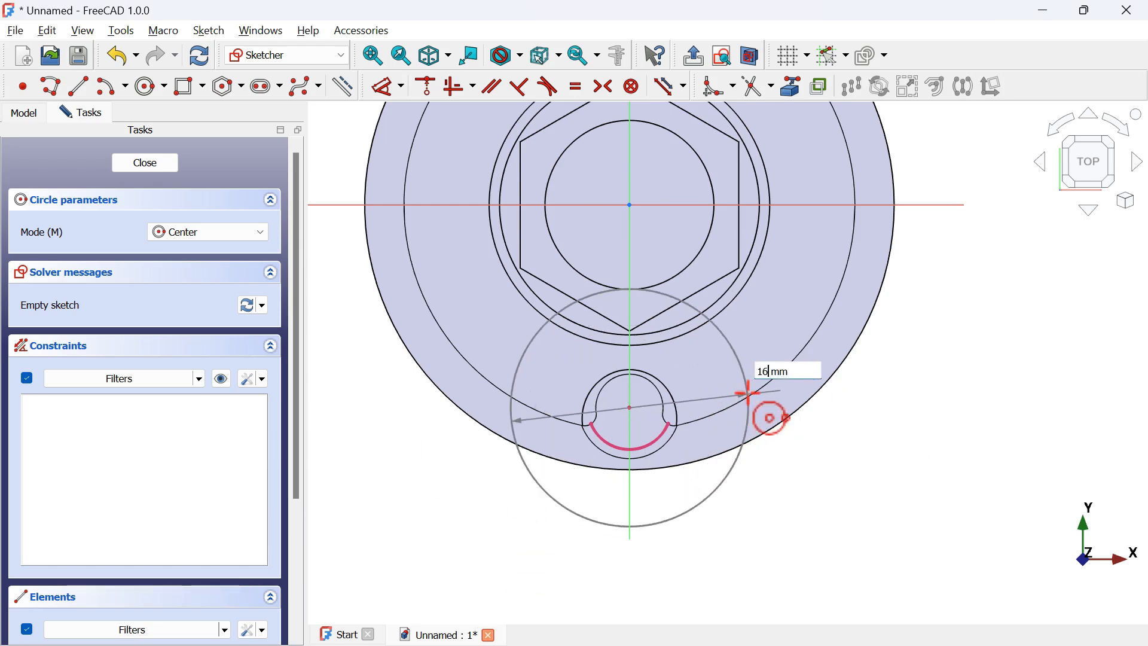
pyautogui.press('Return')
pyautogui.press('Escape')
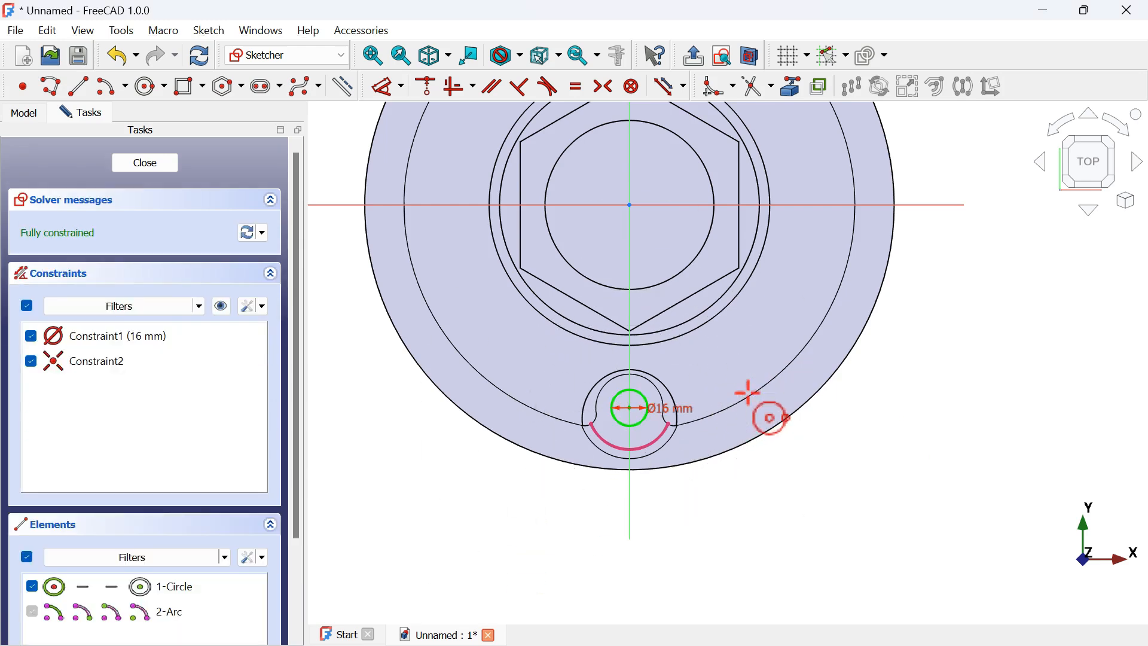
pyautogui.press('Escape')
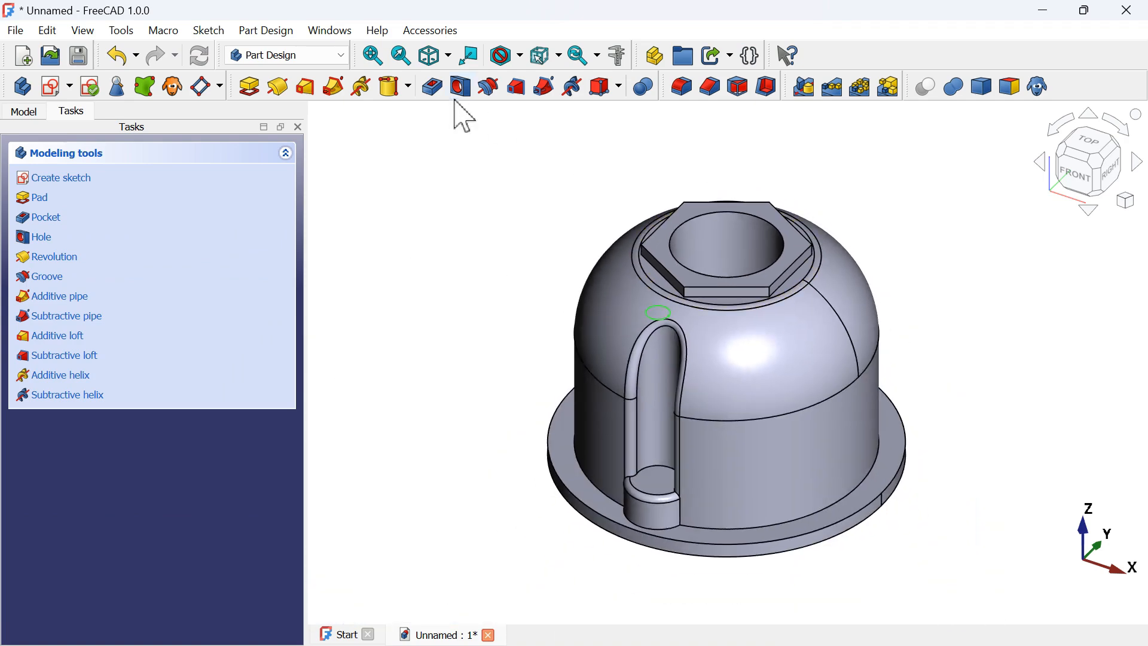
# Pocket the bolt-hole circle sketch through all to cut the hole in the boss
pyautogui.click(435, 91)
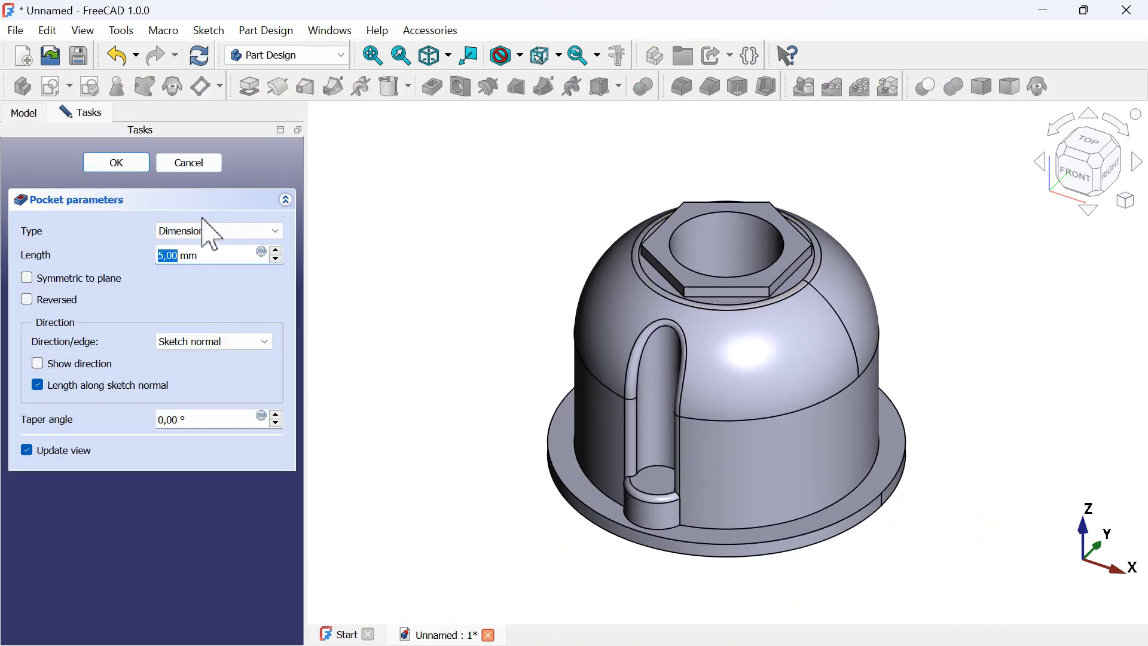
pyautogui.click(244, 232)
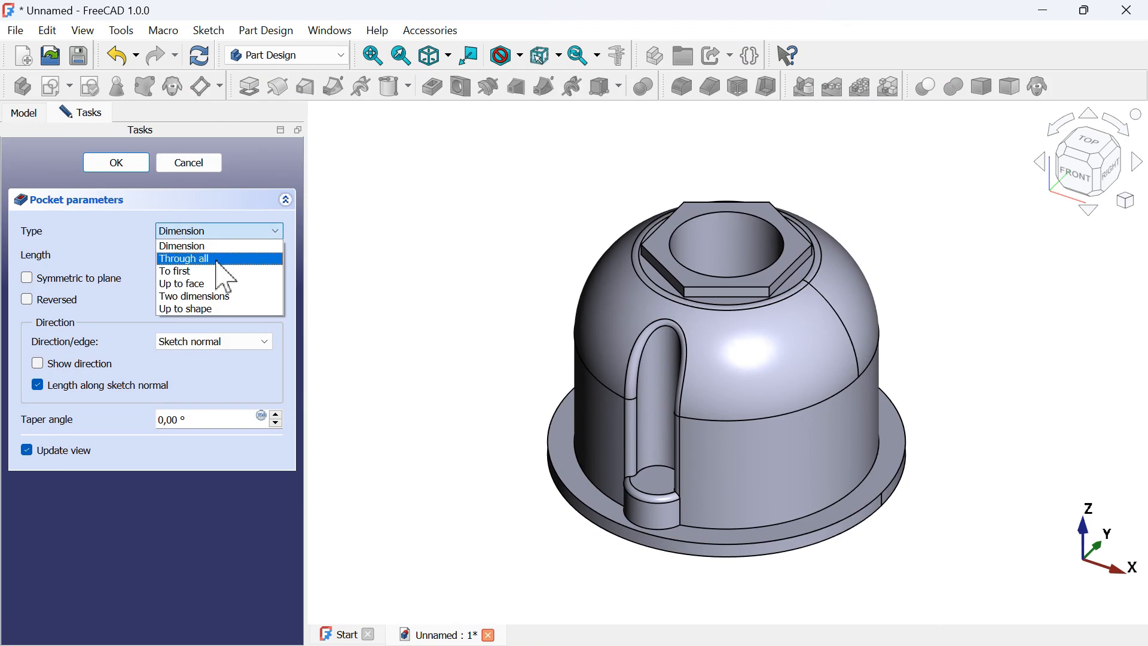
pyautogui.click(222, 258)
pyautogui.click(136, 168)
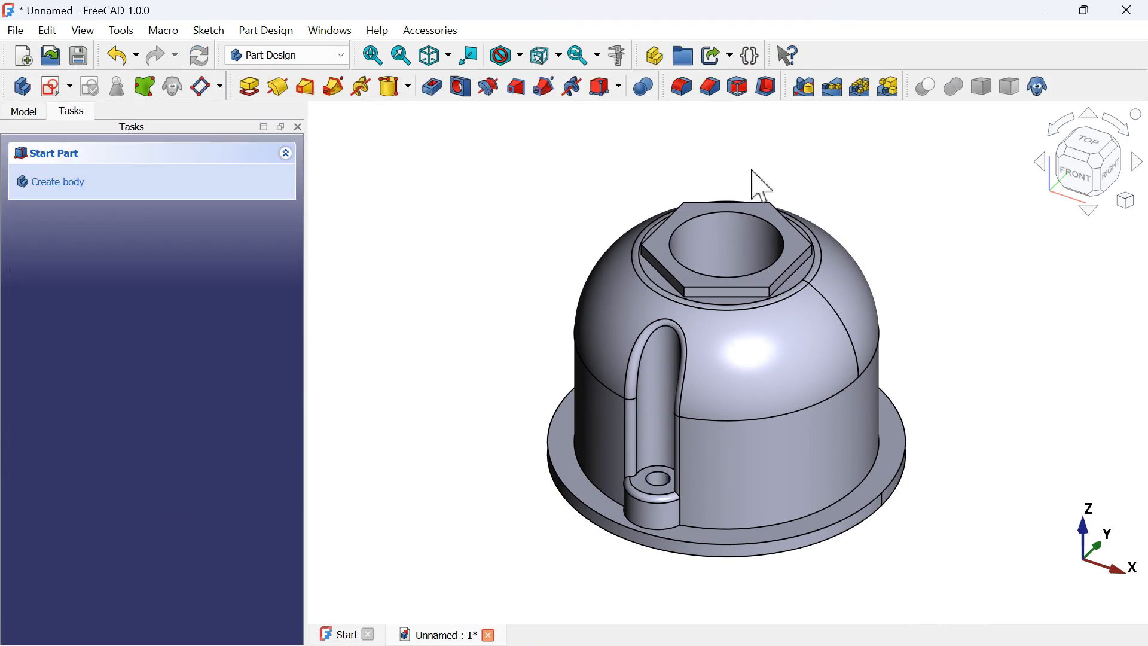
# Pocket the floor face inside the hexagon's central bore through all so the bore passes through the base
pyautogui.moveTo(751, 182); pyautogui.dragTo(770, 250)
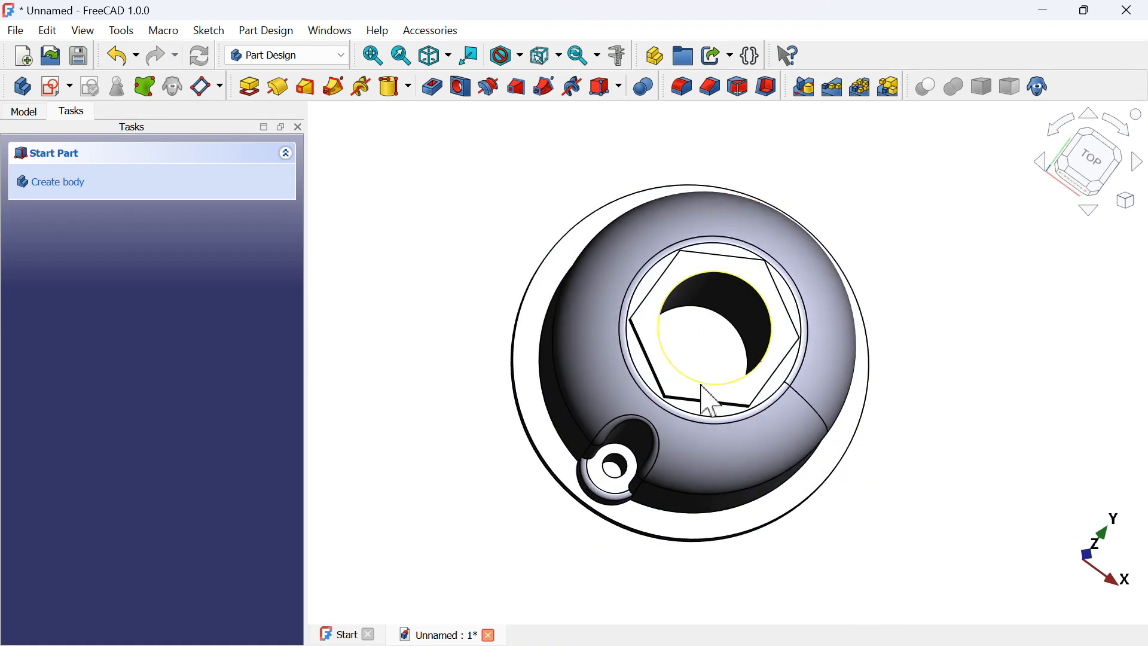
pyautogui.click(708, 352)
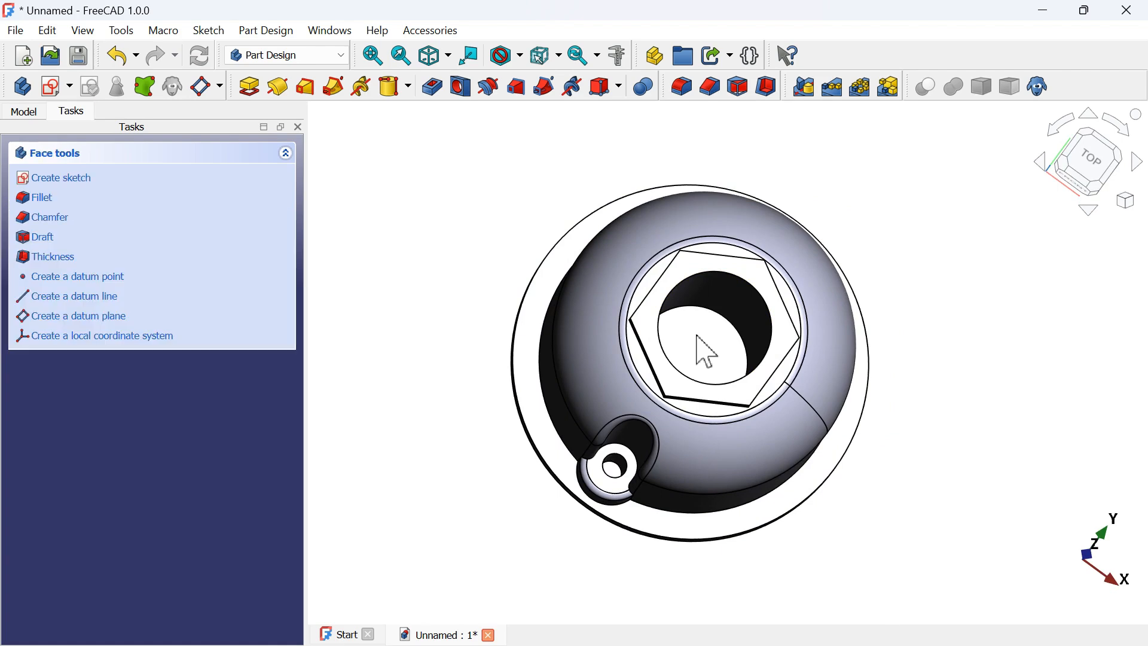
pyautogui.click(435, 89)
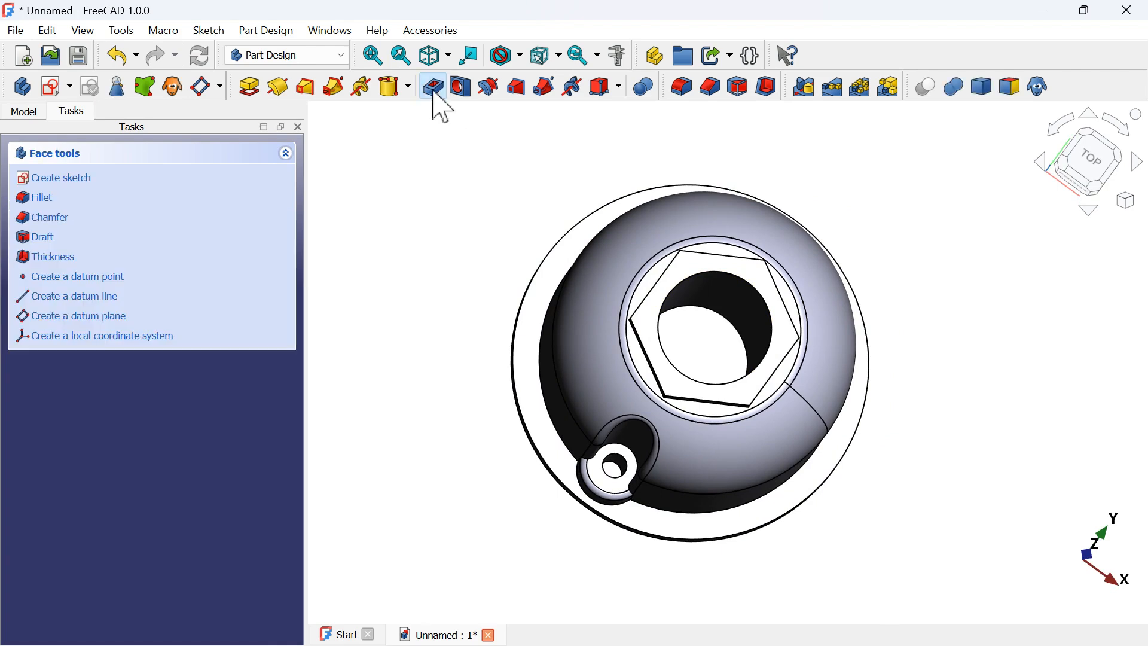
pyautogui.click(200, 234)
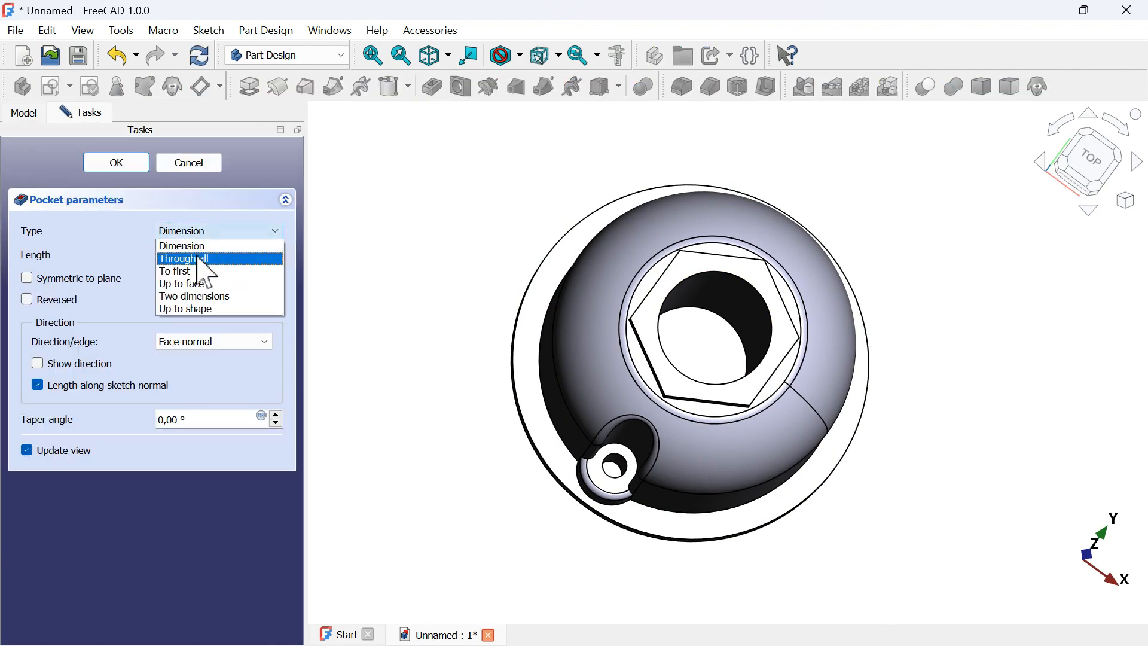
pyautogui.click(179, 256)
pyautogui.moveTo(851, 233); pyautogui.dragTo(810, 263)
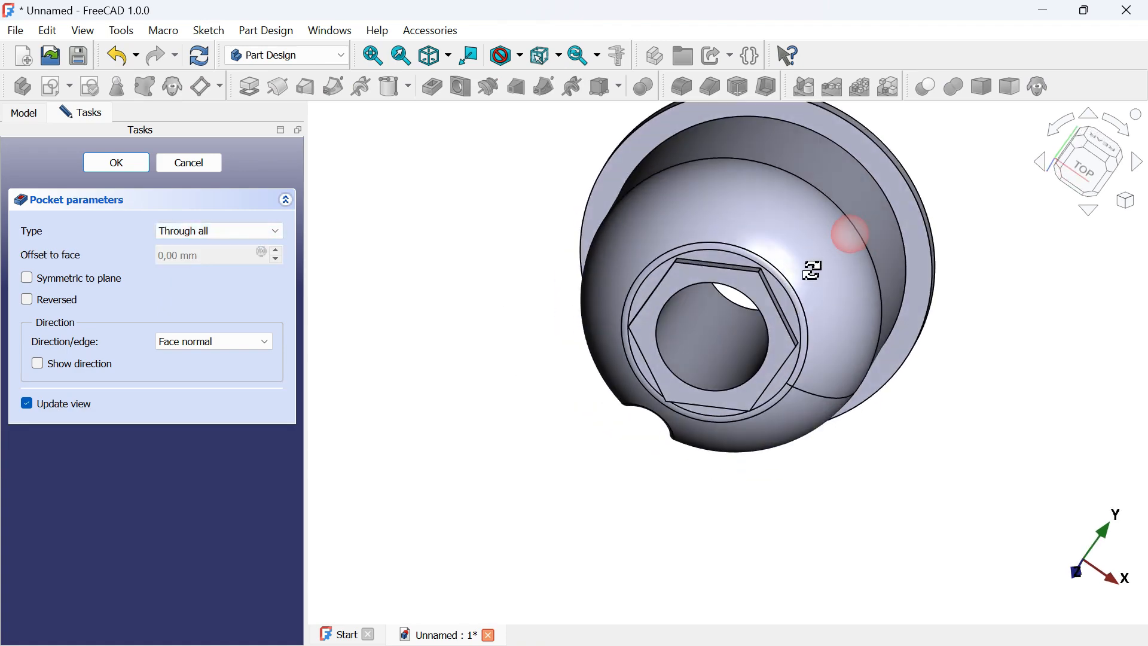
pyautogui.click(117, 163)
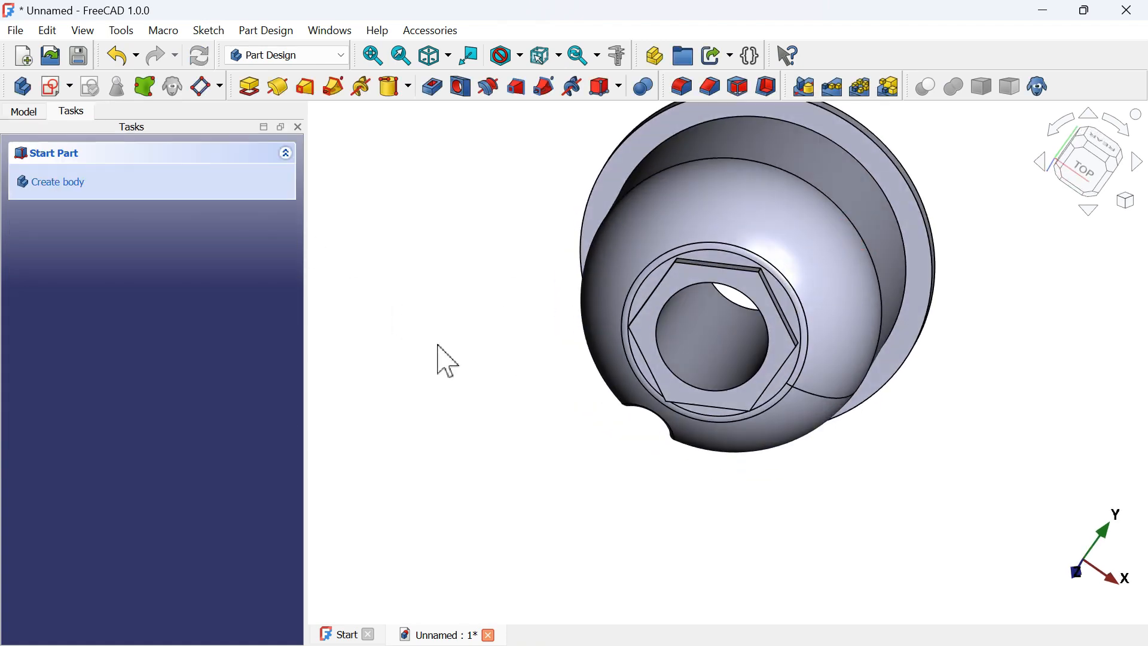
# Try to polar-pattern the groove Pocket, boss Pad001, Fillet001, Fillet002, Pocket001 and Pocket002 together
pyautogui.press('0')
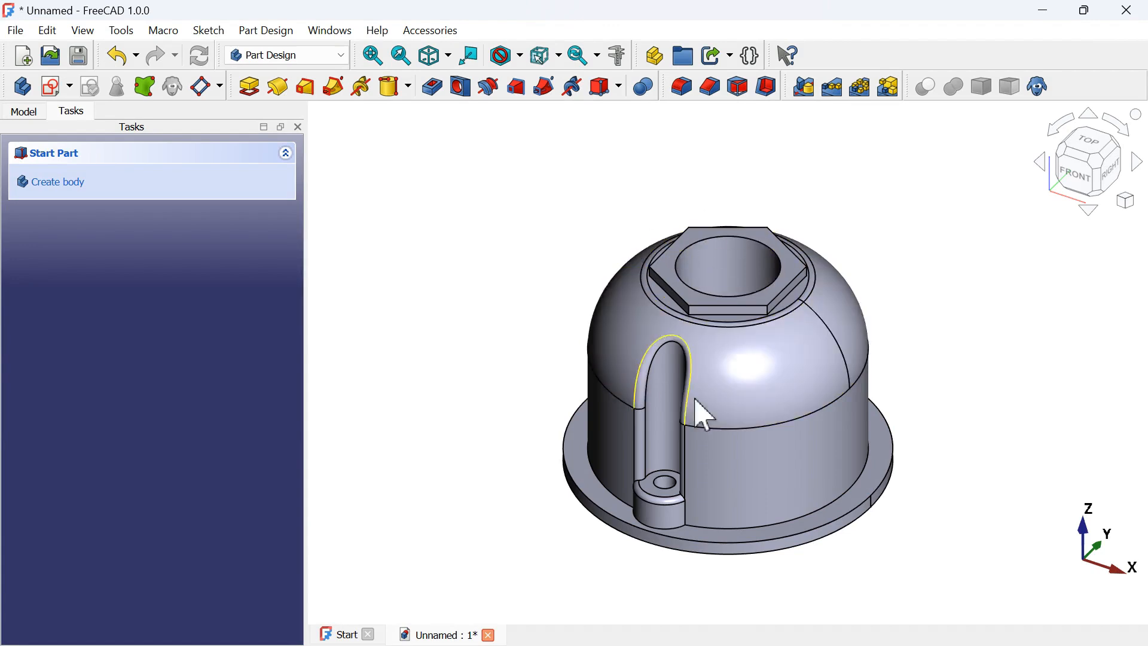
pyautogui.click(25, 113)
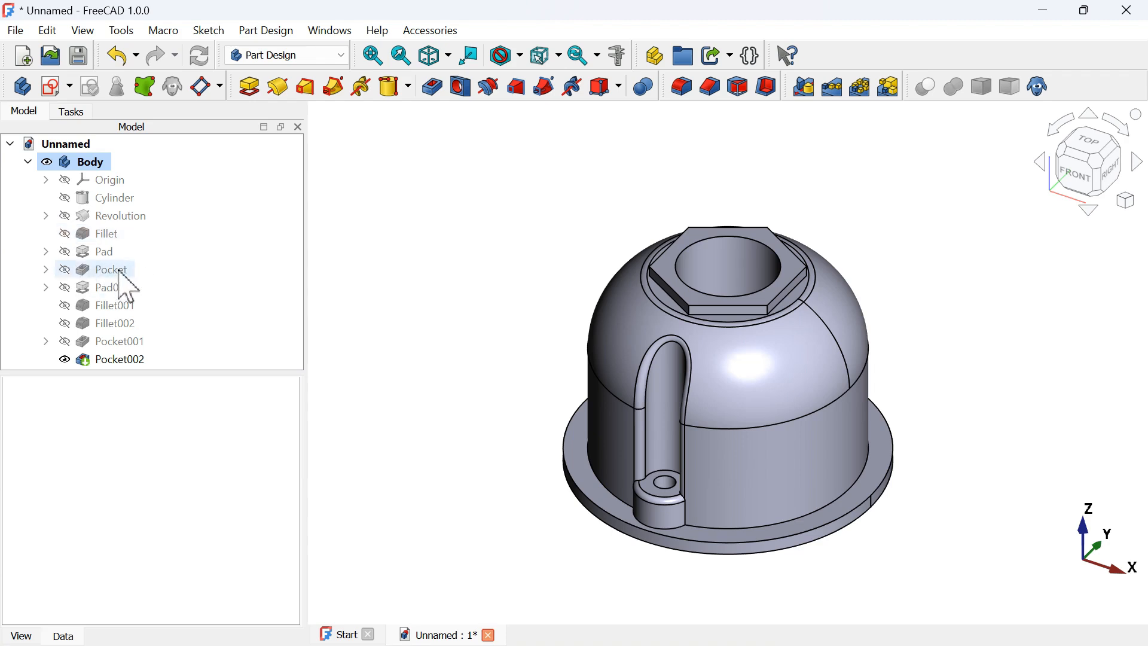
pyautogui.click(105, 270)
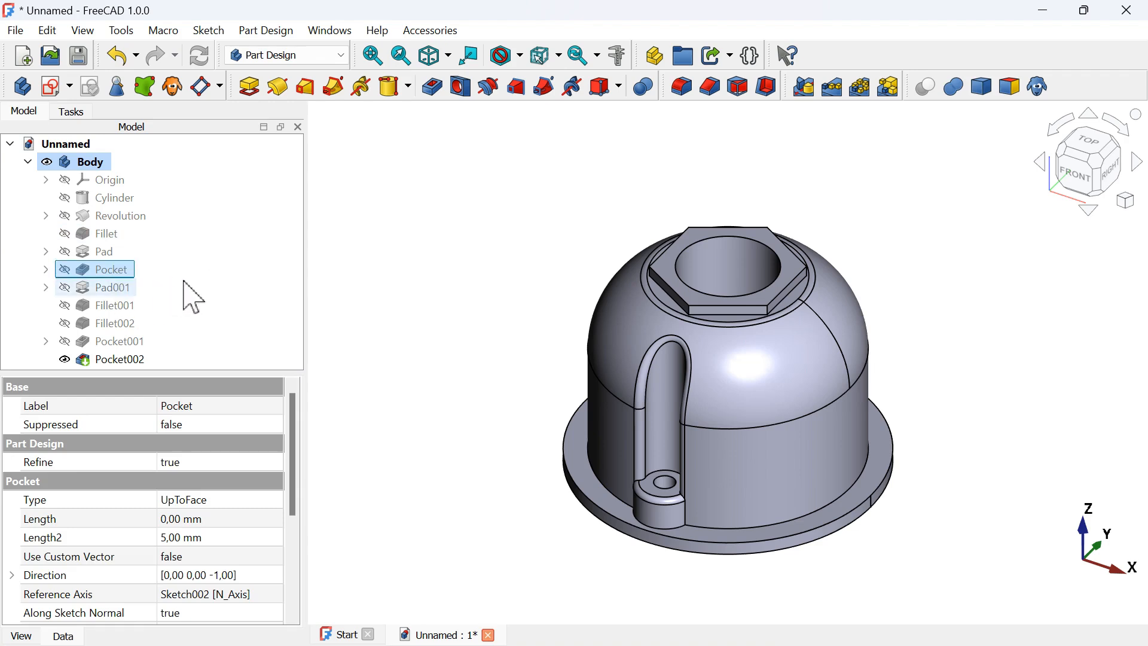
pyautogui.keyDown('ctrl'); pyautogui.click(126, 289); pyautogui.keyUp('ctrl')
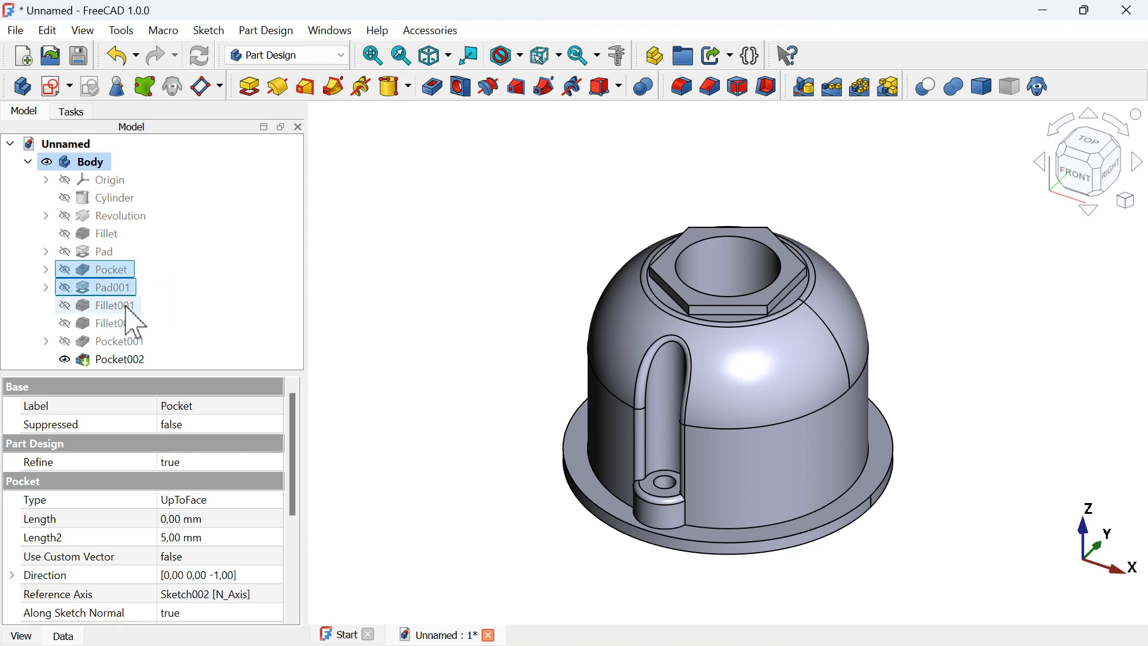
pyautogui.keyDown('ctrl'); pyautogui.click(128, 306); pyautogui.keyUp('ctrl')
pyautogui.keyDown('ctrl'); pyautogui.click(131, 324); pyautogui.keyUp('ctrl')
pyautogui.keyDown('ctrl'); pyautogui.click(135, 342); pyautogui.keyUp('ctrl')
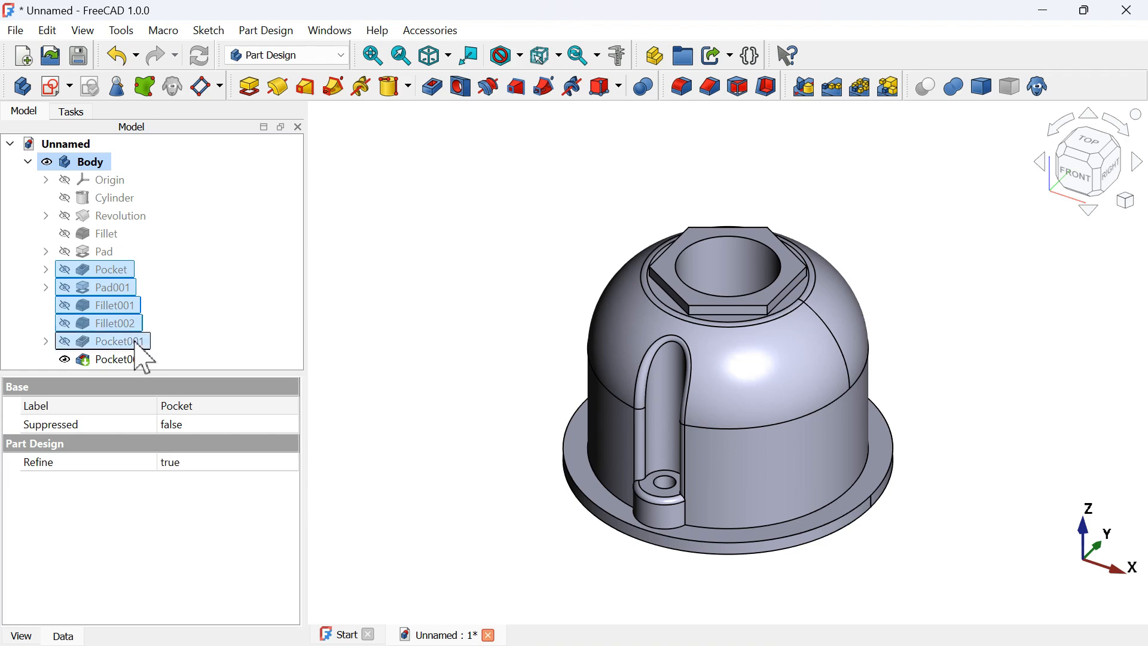
pyautogui.keyDown('ctrl'); pyautogui.click(136, 360); pyautogui.keyUp('ctrl')
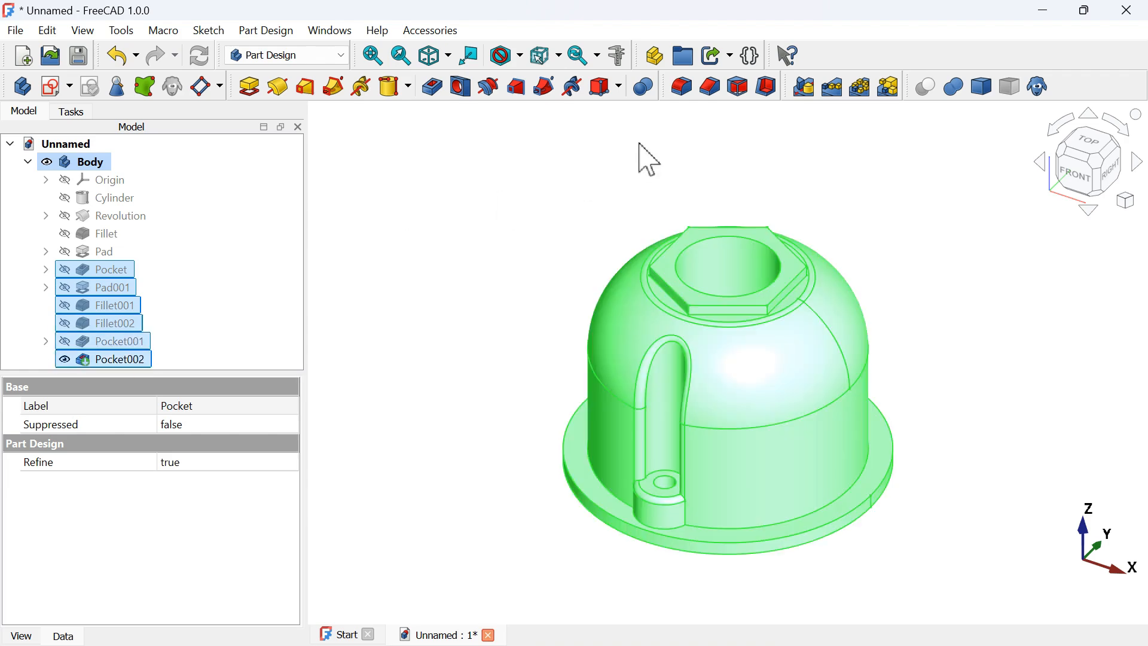
pyautogui.click(868, 92)
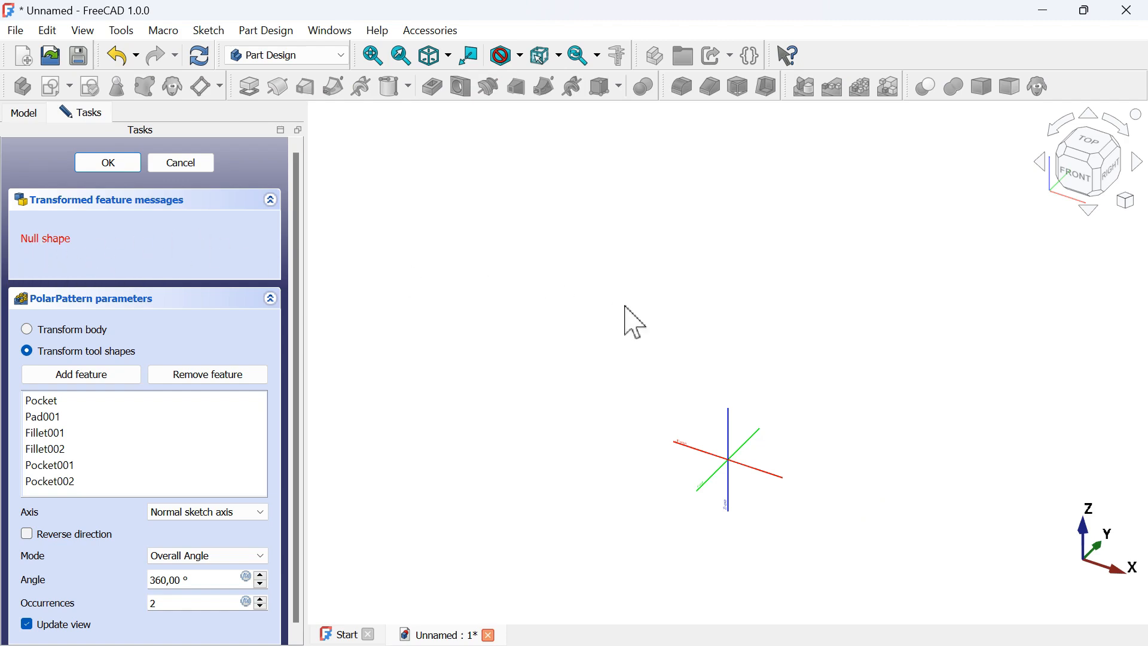
# Try the Base Z axis for the polar pattern, inspect the preview, and cancel the pattern
pyautogui.scroll(3, 766, 498)
pyautogui.scroll(1, 768, 512)
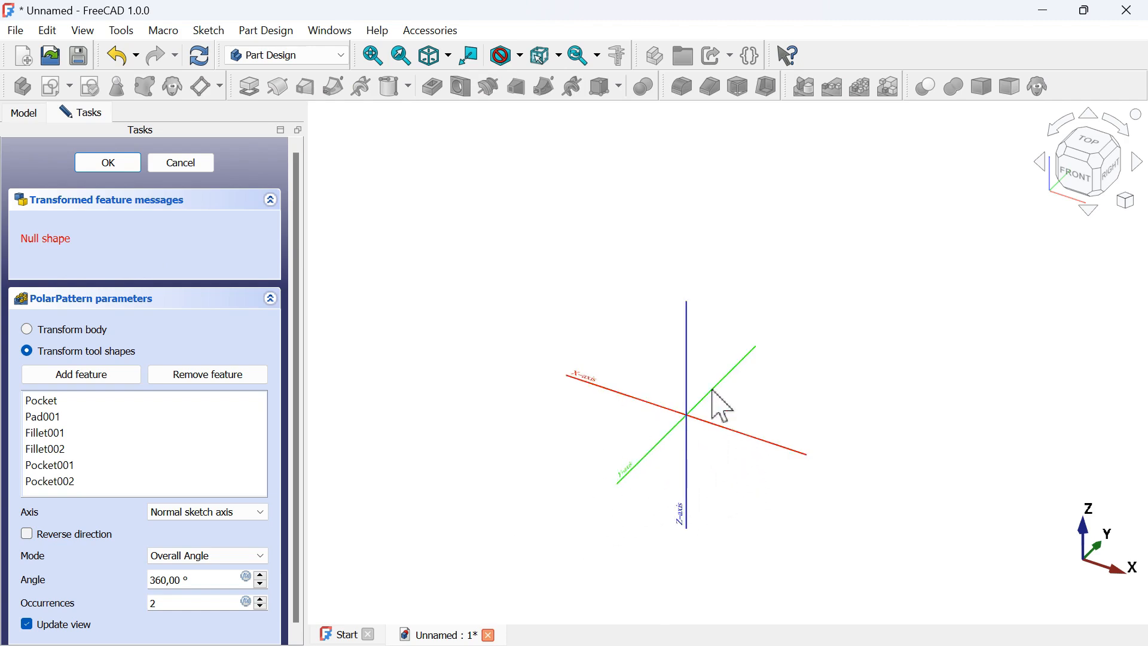
pyautogui.click(241, 512)
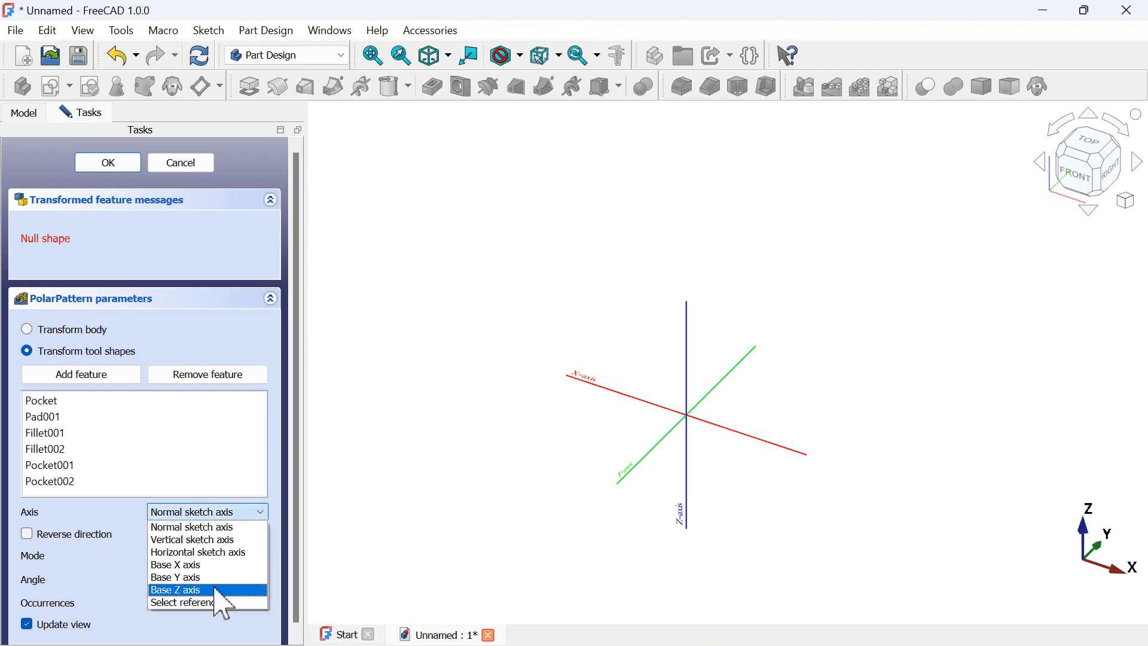
pyautogui.click(216, 591)
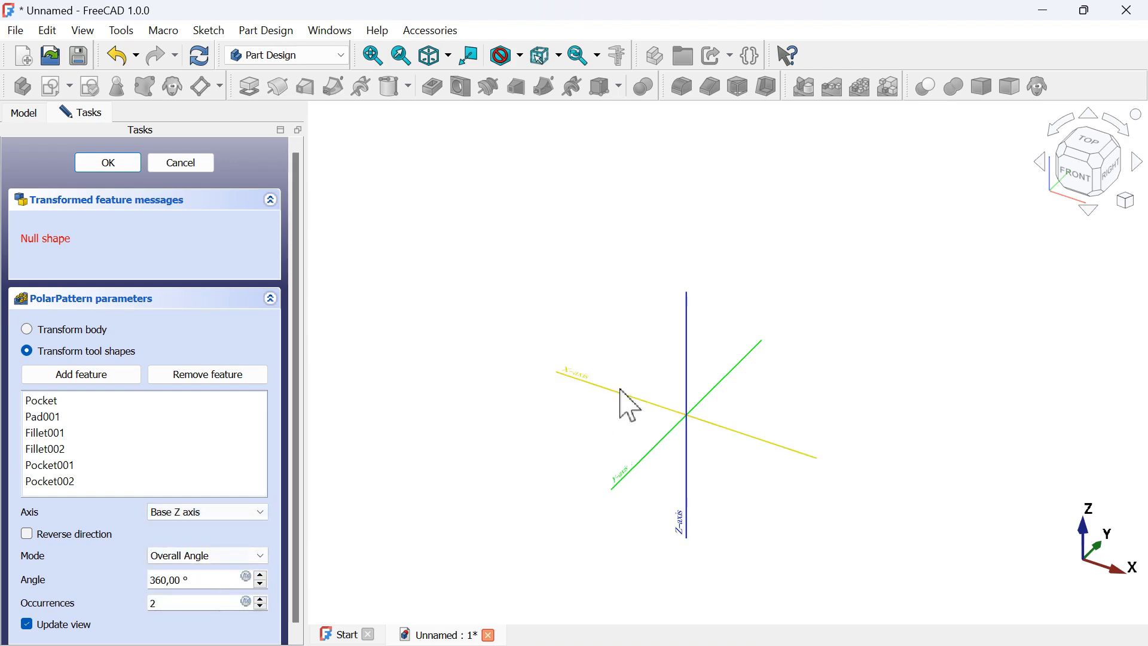
pyautogui.scroll(2, 710, 450)
pyautogui.scroll(1, 711, 450)
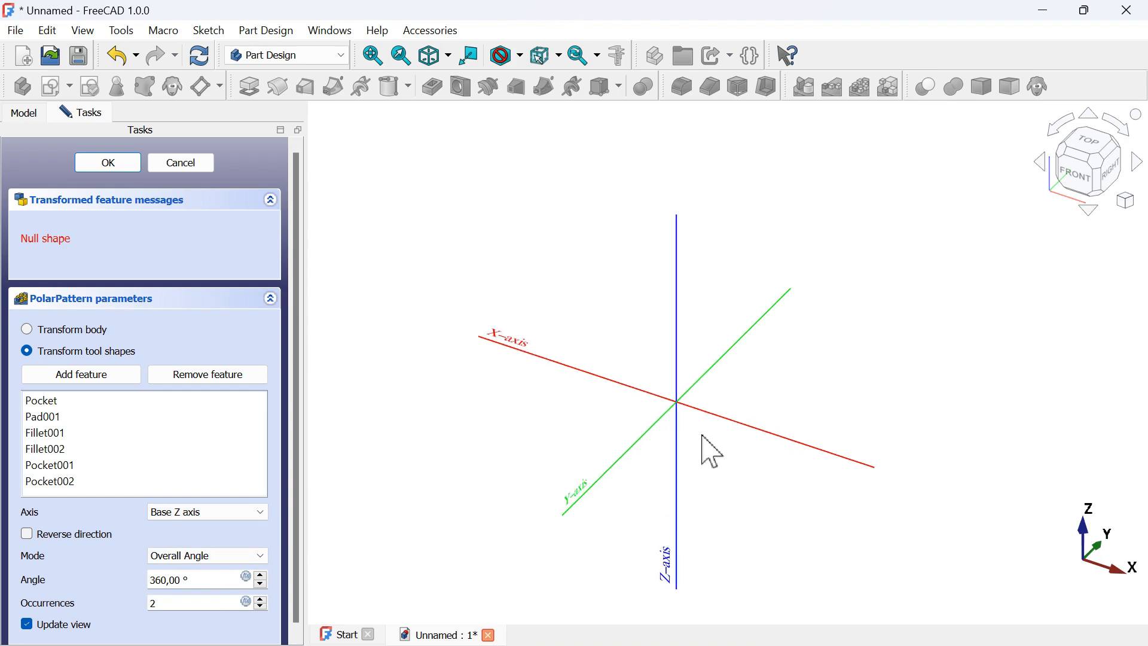
pyautogui.moveTo(702, 436); pyautogui.dragTo(767, 415, button='middle')
pyautogui.press('Home')
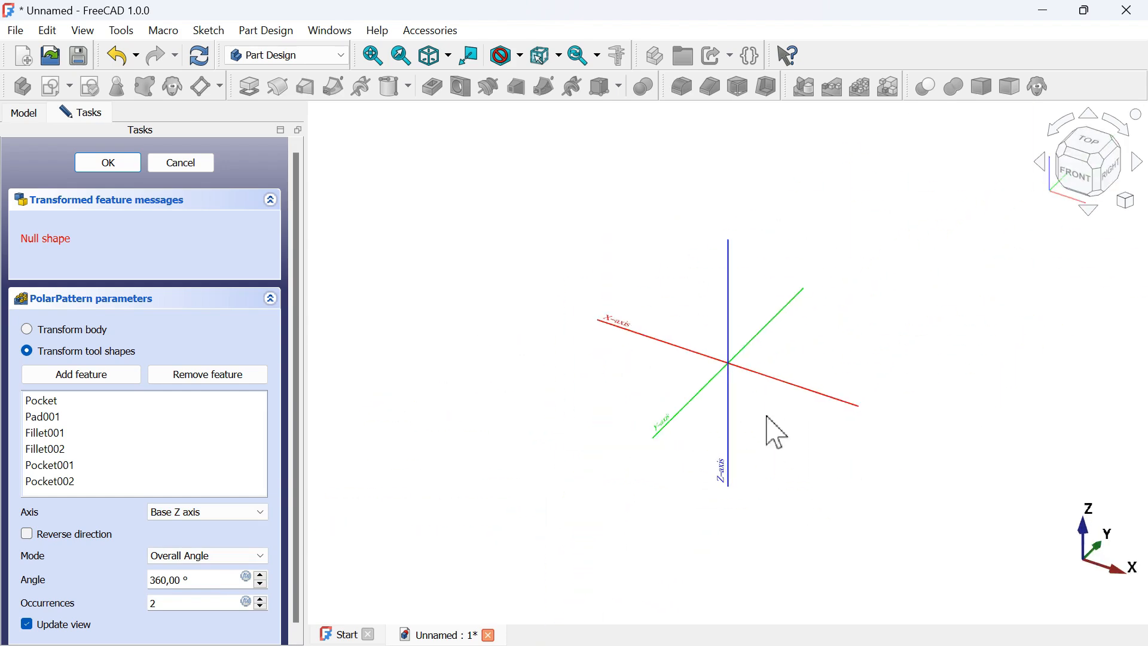
pyautogui.scroll(3, 758, 319)
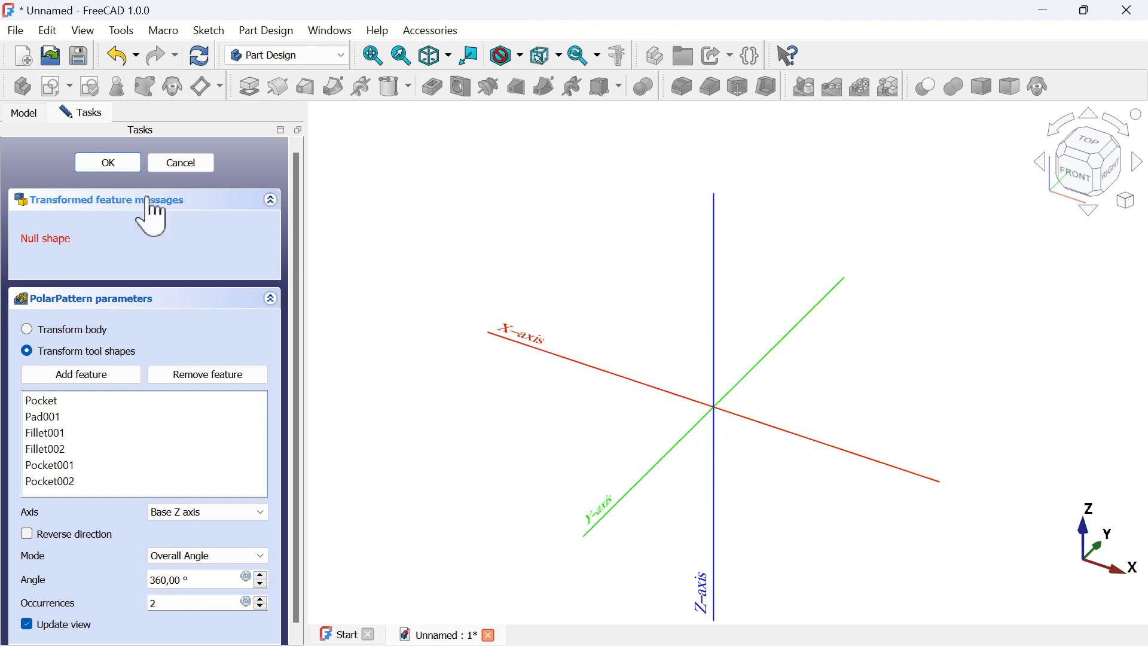
pyautogui.click(182, 163)
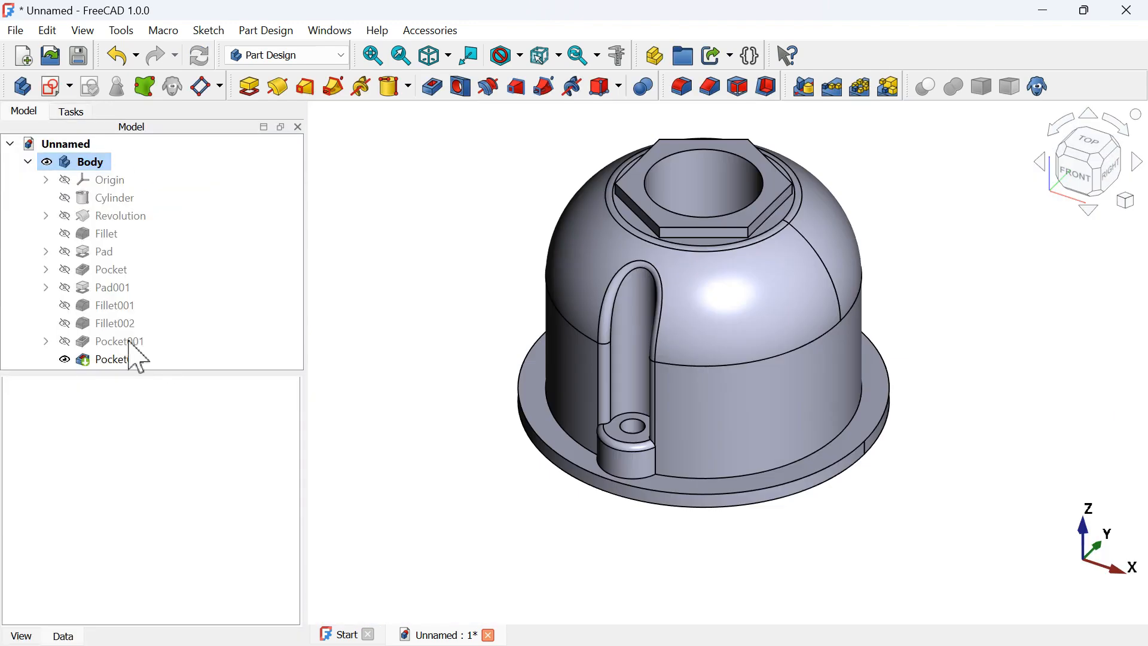
# Delete the groove and boss fillets, Fillet001 and Fillet002, despite the dependent features
pyautogui.click(114, 307)
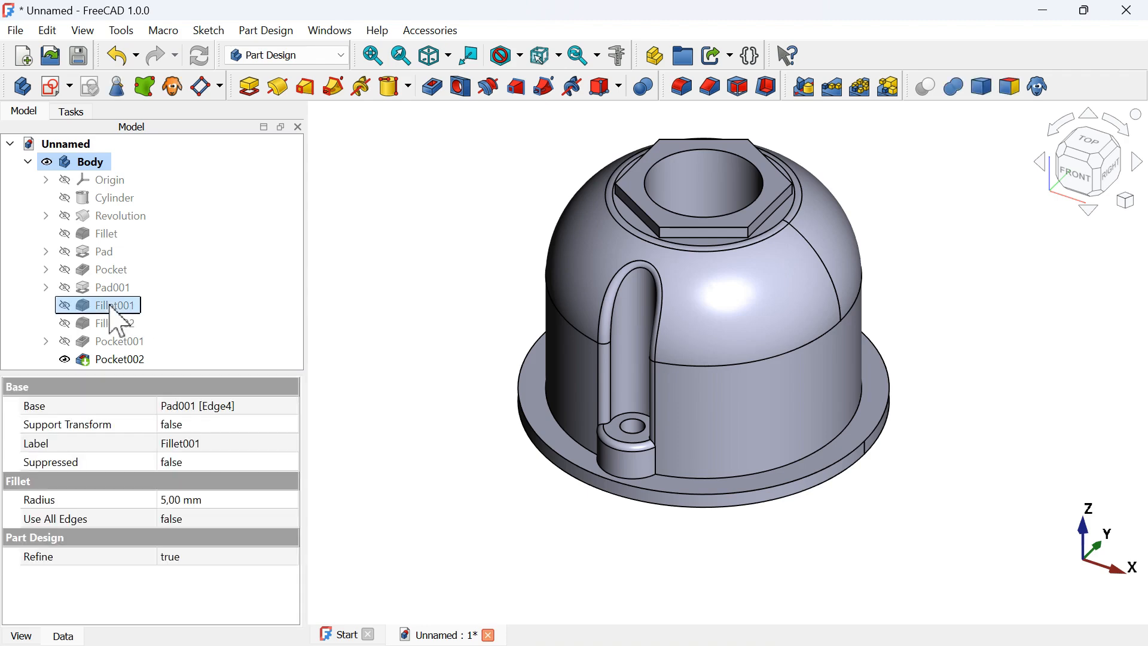
pyautogui.keyDown('ctrl'); pyautogui.click(132, 325); pyautogui.keyUp('ctrl')
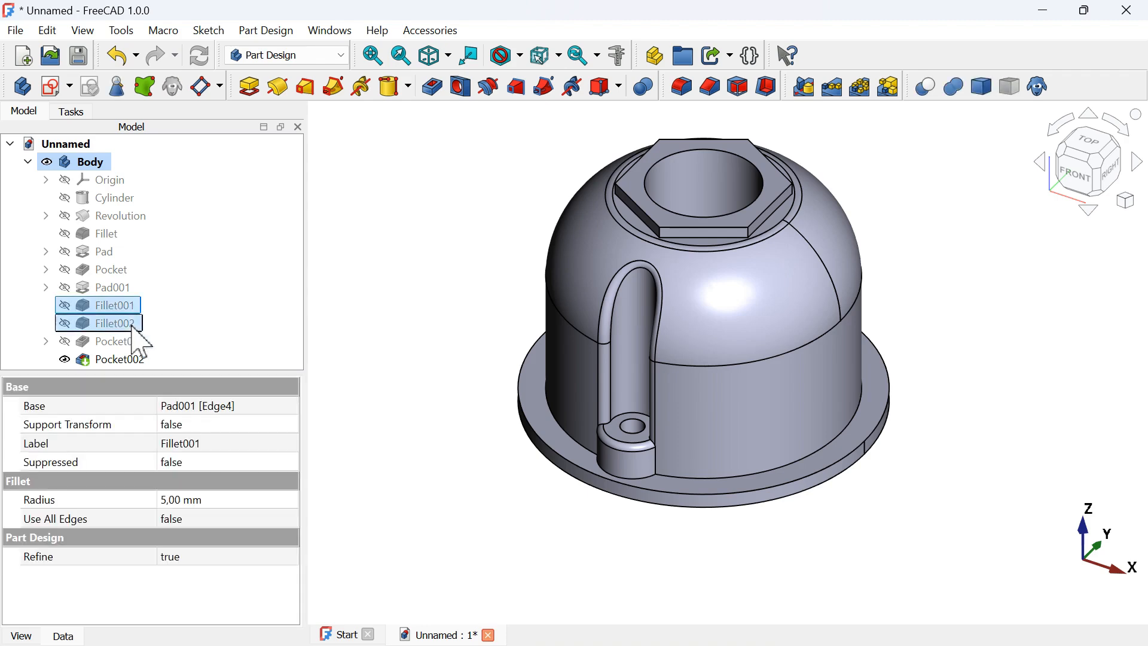
pyautogui.press('Delete')
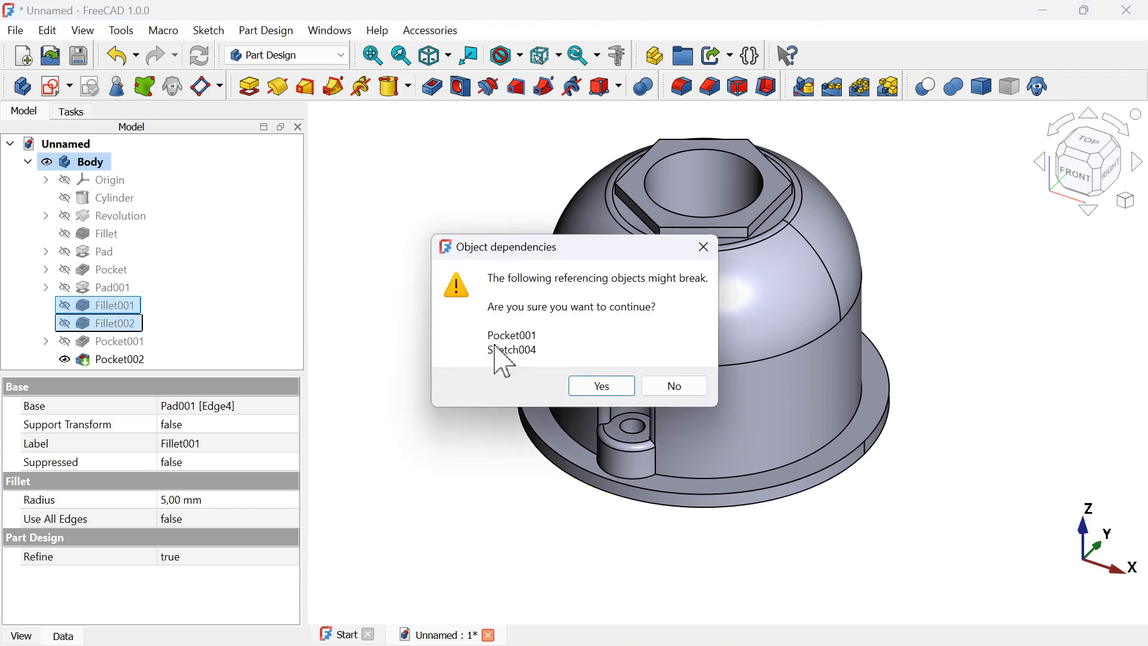
pyautogui.click(605, 388)
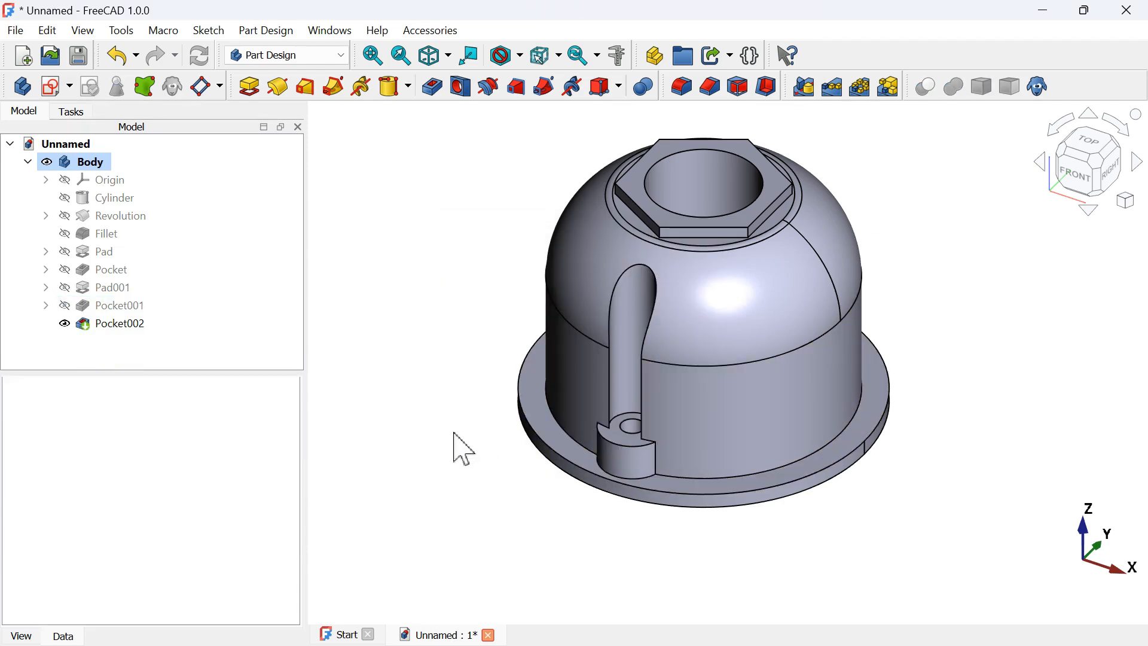
# Start a polar pattern of the groove Pocket, boss Pad001, Pocket001 and Pocket002 as tool shapes
pyautogui.moveTo(461, 449); pyautogui.dragTo(597, 469, button='middle')
pyautogui.scroll(-5, 680, 331)
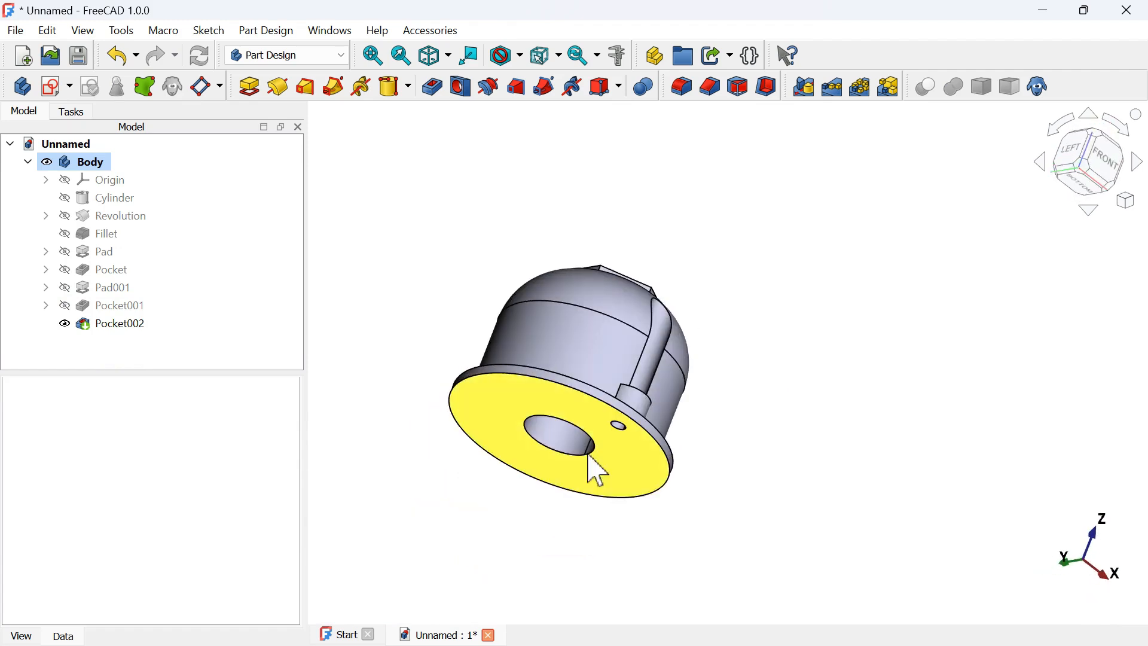
pyautogui.press('0')
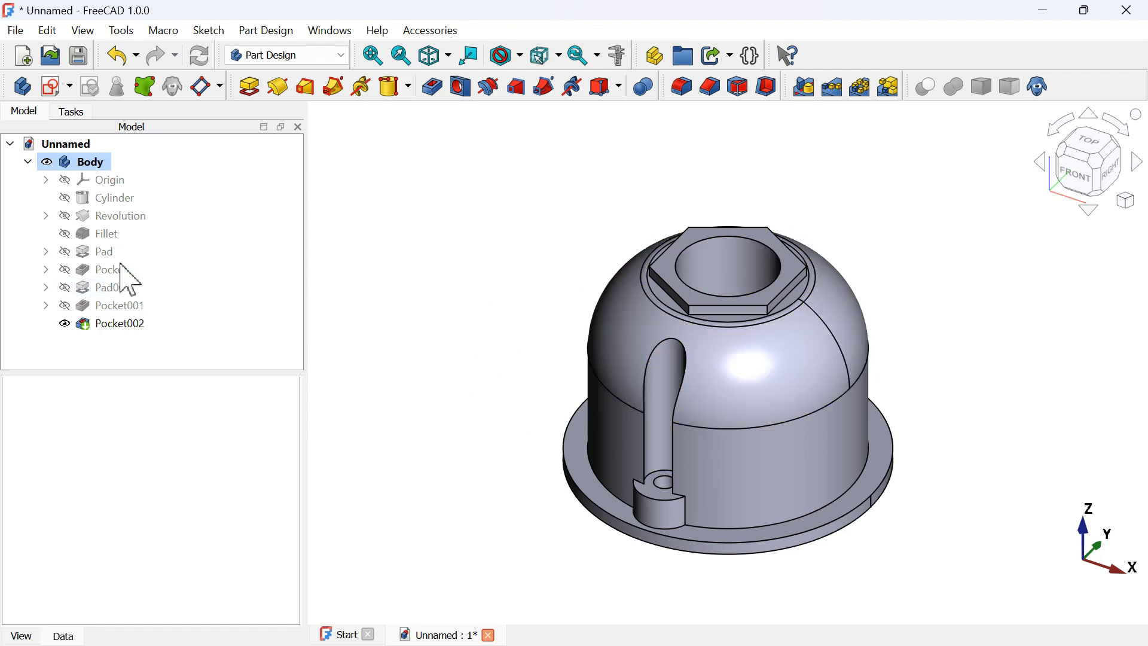
pyautogui.click(99, 272)
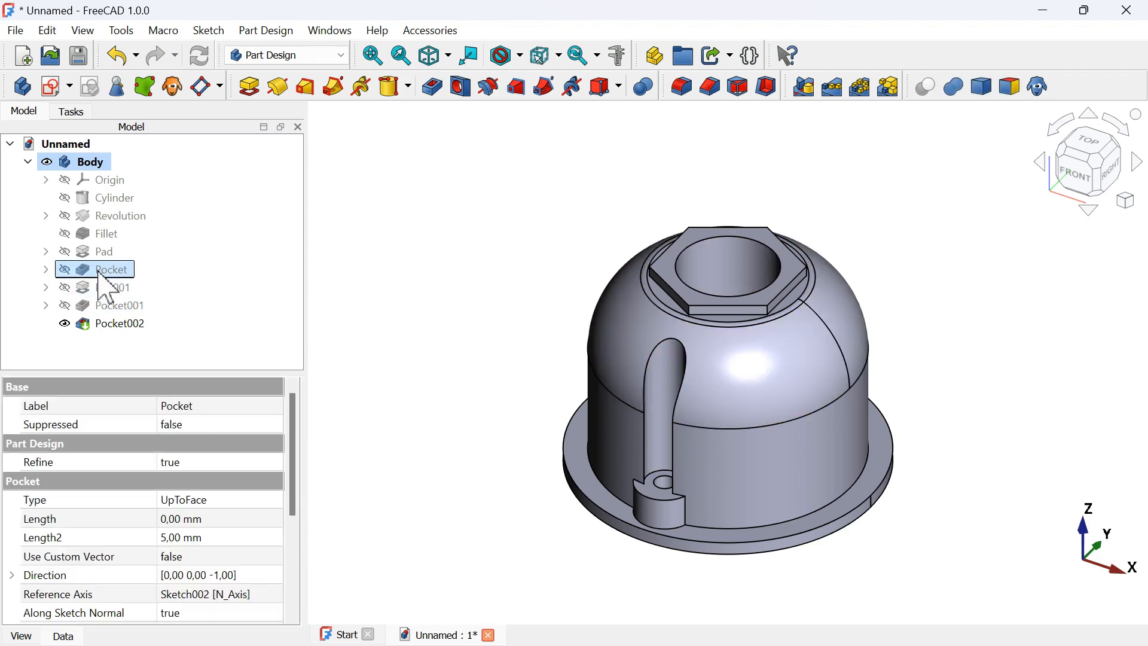
pyautogui.keyDown('ctrl'); pyautogui.click(105, 288); pyautogui.keyUp('ctrl')
pyautogui.keyDown('ctrl'); pyautogui.click(147, 305); pyautogui.keyUp('ctrl')
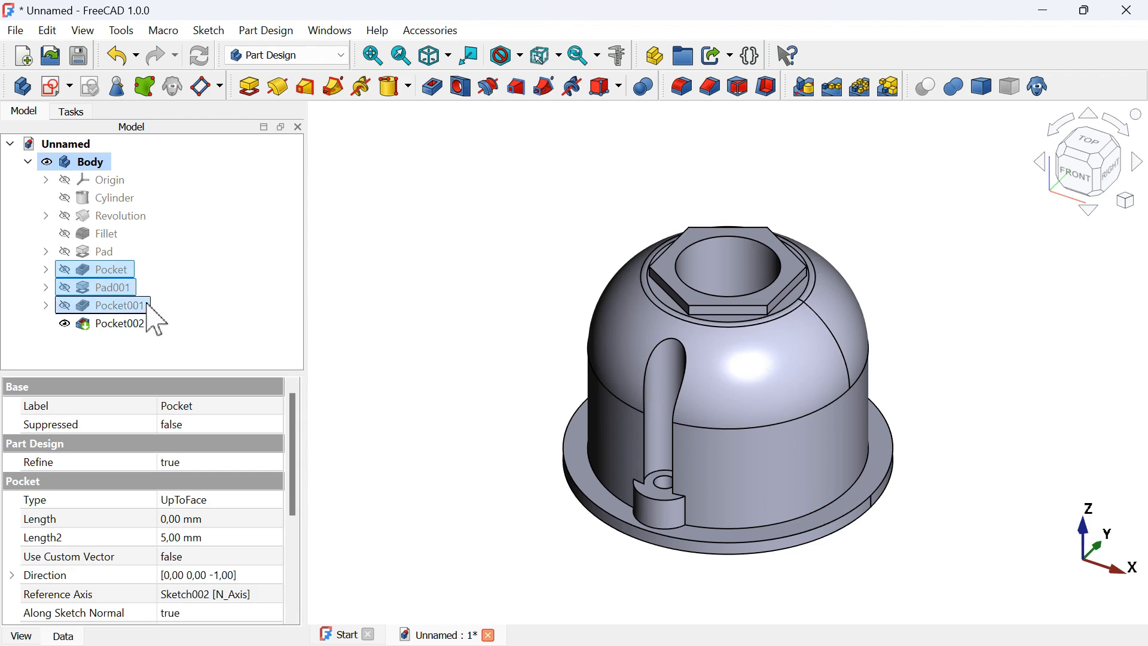
pyautogui.keyDown('ctrl'); pyautogui.click(134, 323); pyautogui.keyUp('ctrl')
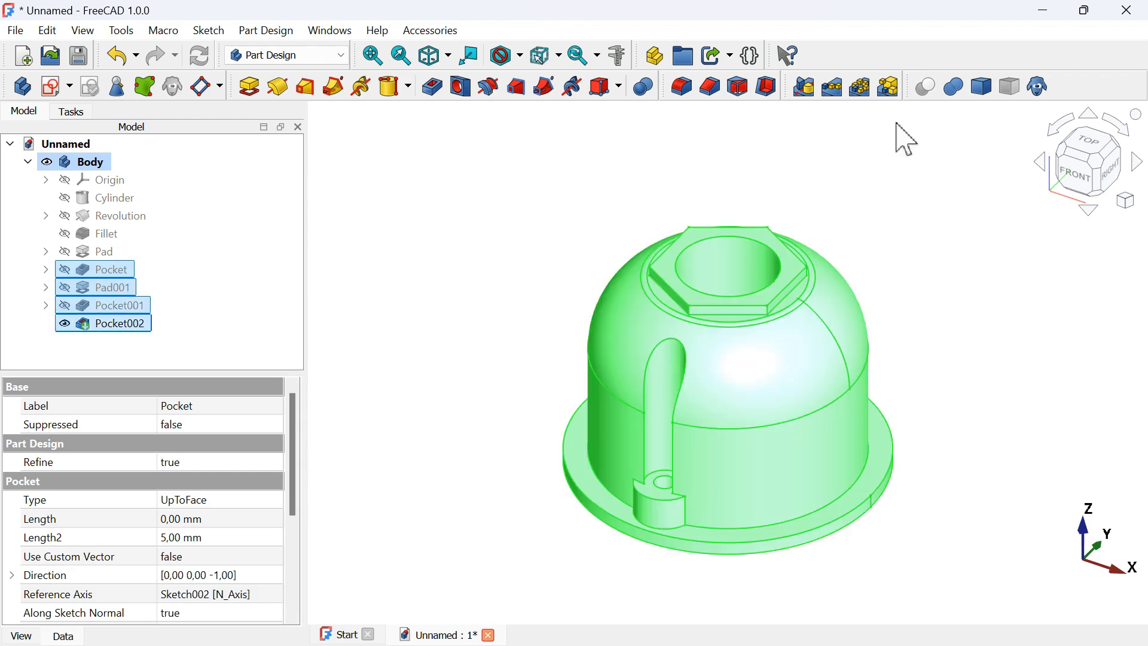
pyautogui.click(860, 91)
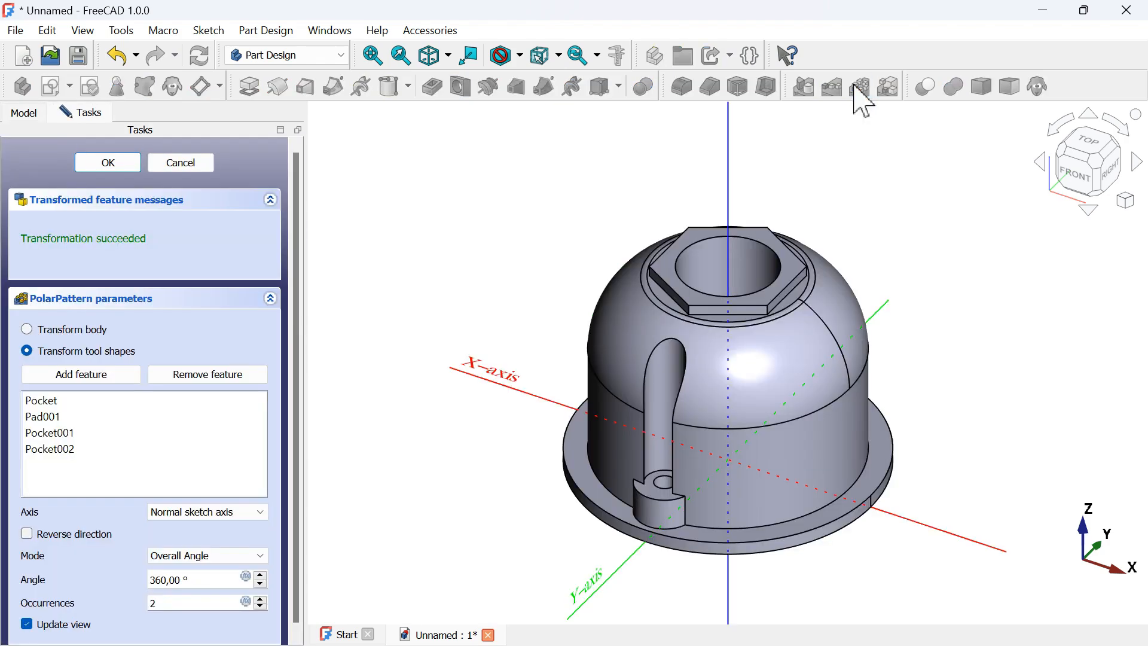
# Check the hole layout in the PDF drawing's top view and complete the polar pattern with 6 occurrences over 360°
pyautogui.moveTo(898, 220)
pyautogui.mouseDown(button='middle')
pyautogui.moveTo(849, 269)
pyautogui.moveTo(743, 339)
pyautogui.moveTo(879, 351)
pyautogui.moveTo(929, 310)
pyautogui.moveTo(915, 308)
pyautogui.mouseUp(button='middle')
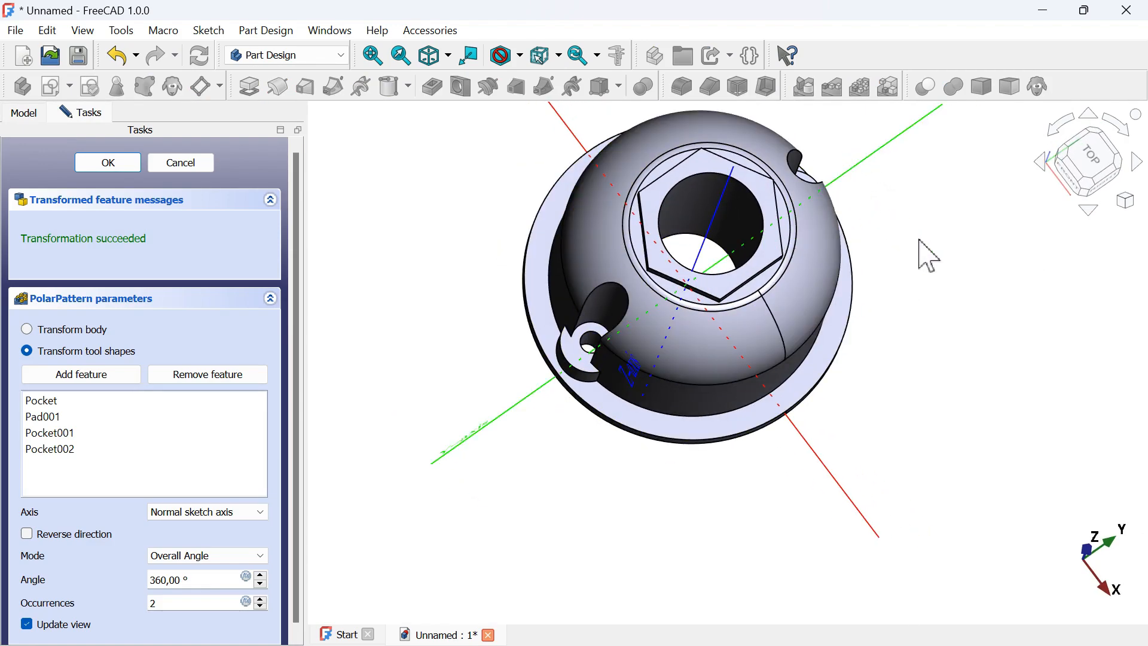
pyautogui.moveTo(915, 247)
pyautogui.mouseDown(button='middle')
pyautogui.moveTo(835, 281)
pyautogui.moveTo(900, 263)
pyautogui.mouseUp(button='middle')
pyautogui.press('0')
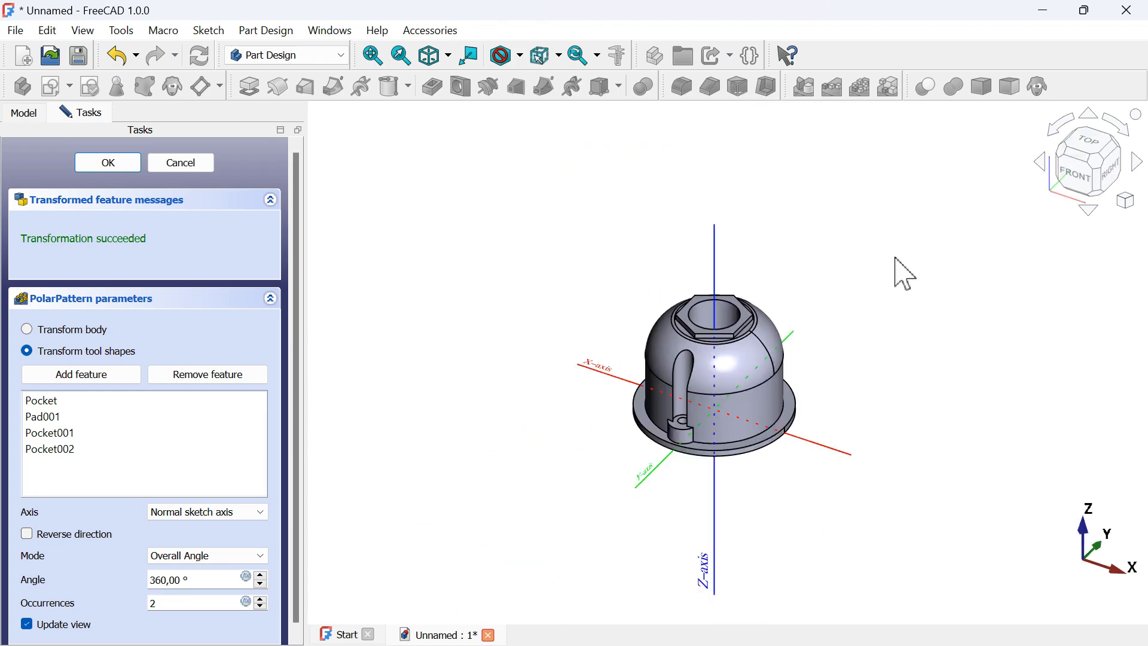
pyautogui.click(1087, 144)
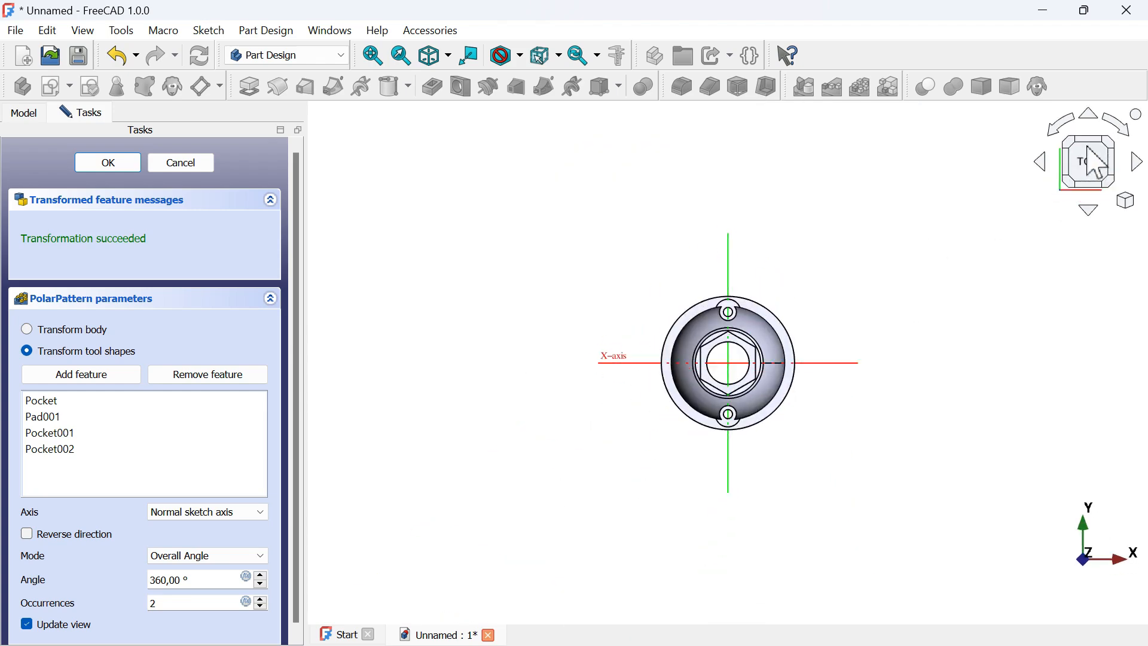
pyautogui.scroll(2, 895, 336)
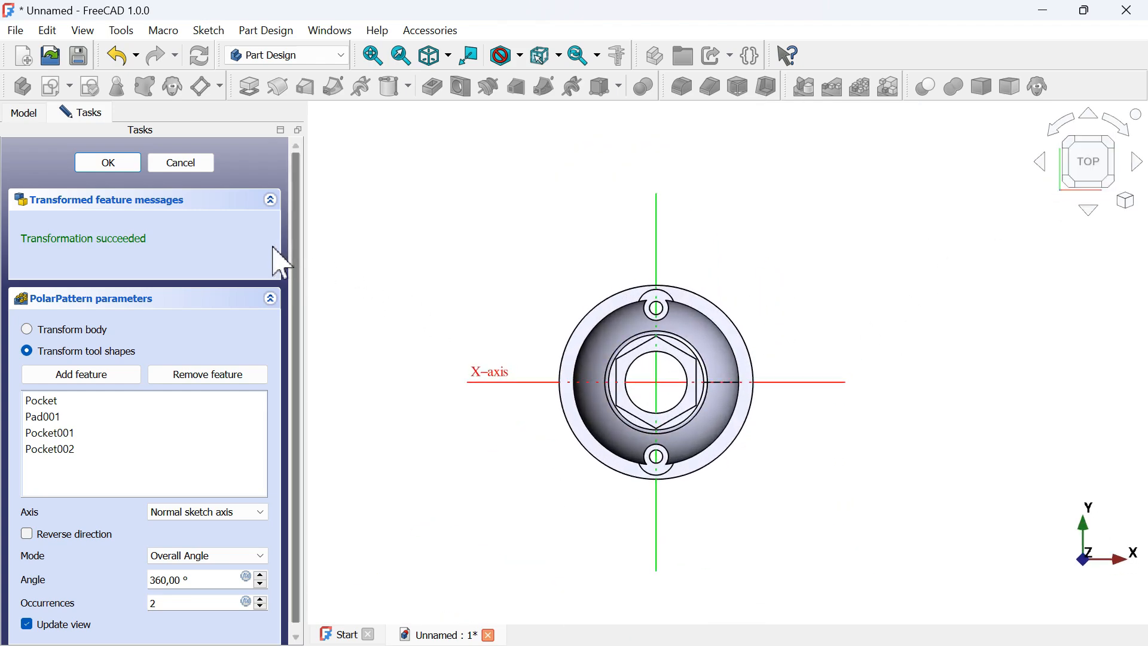
pyautogui.scroll(-1, 299, 289)
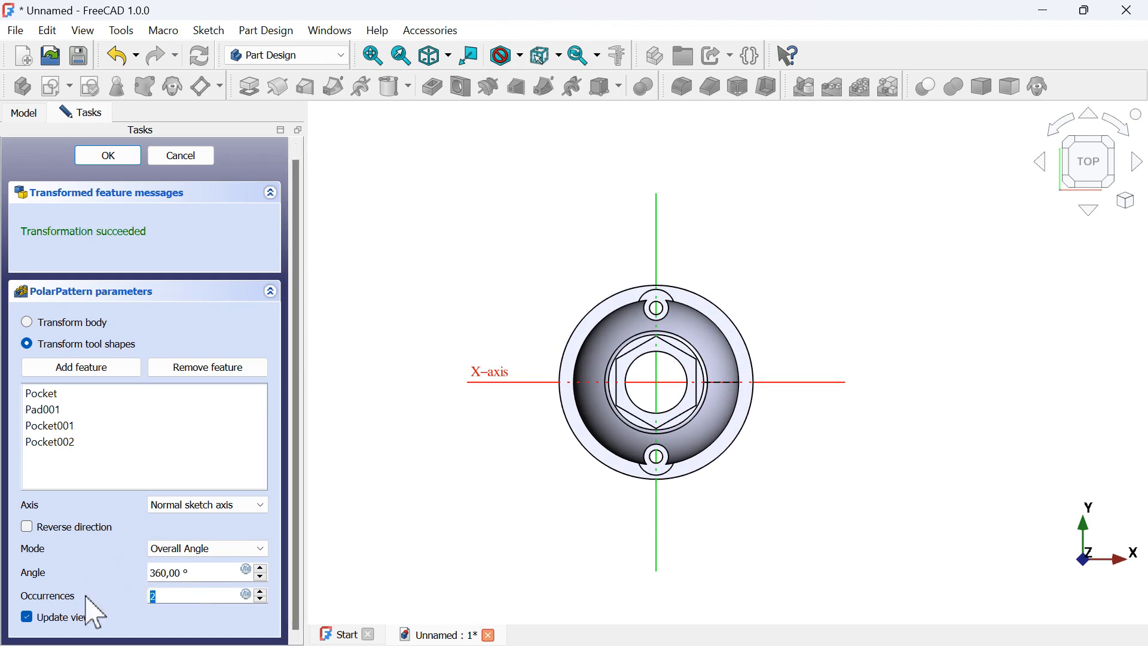
pyautogui.hotkey('alt', 'Tab')
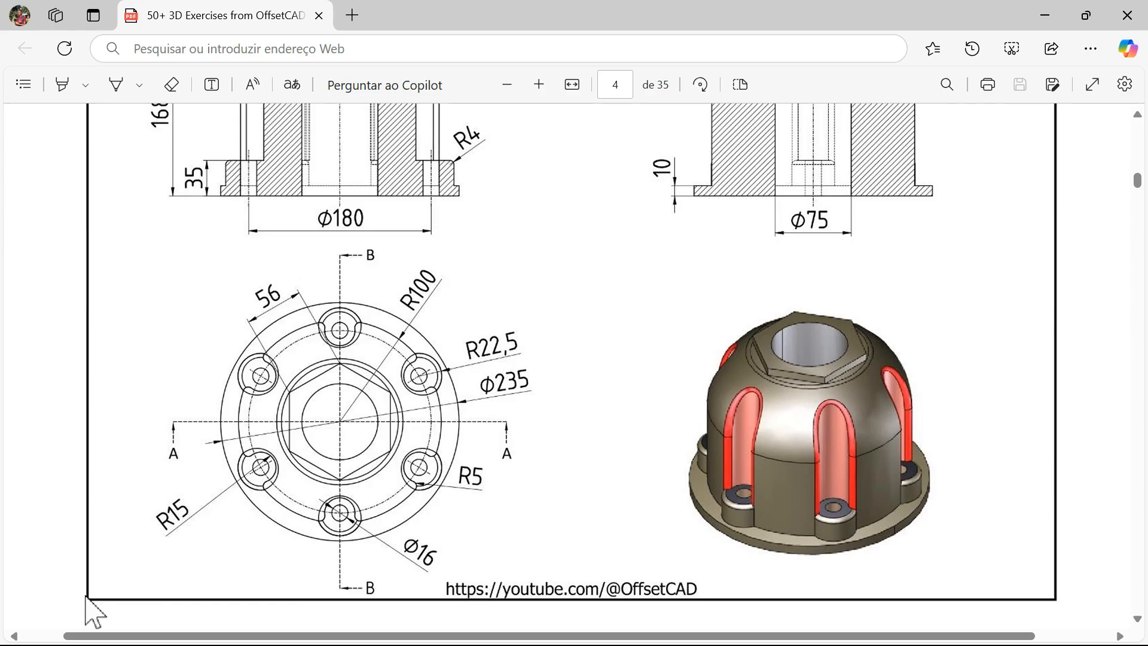
pyautogui.hotkey('alt', 'Tab')
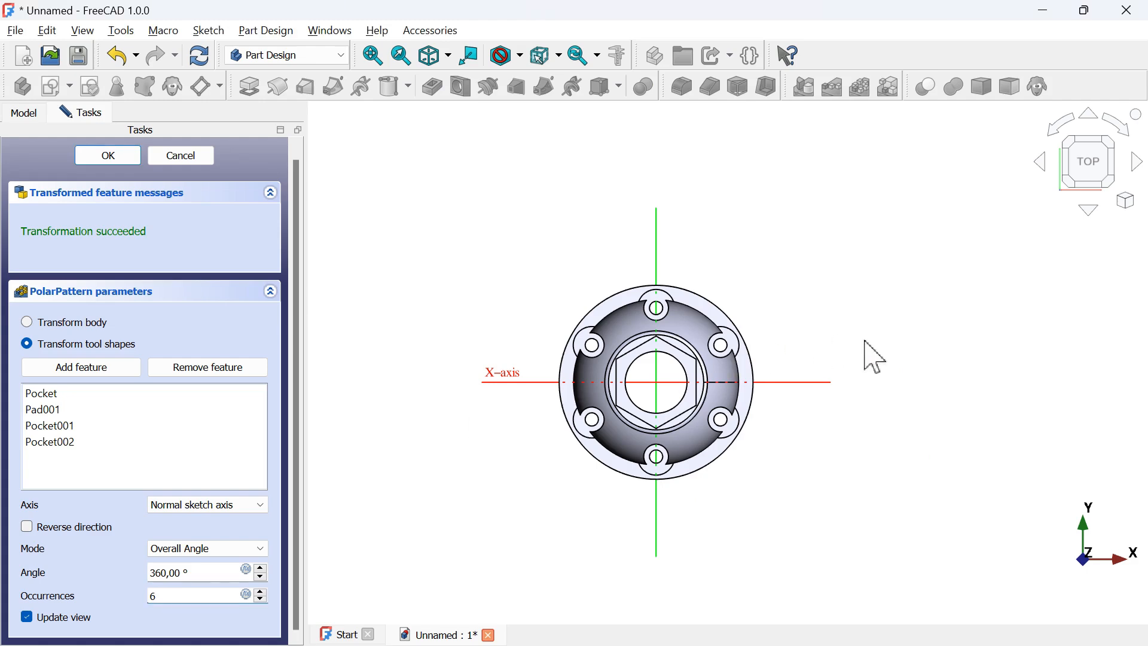
pyautogui.click(109, 156)
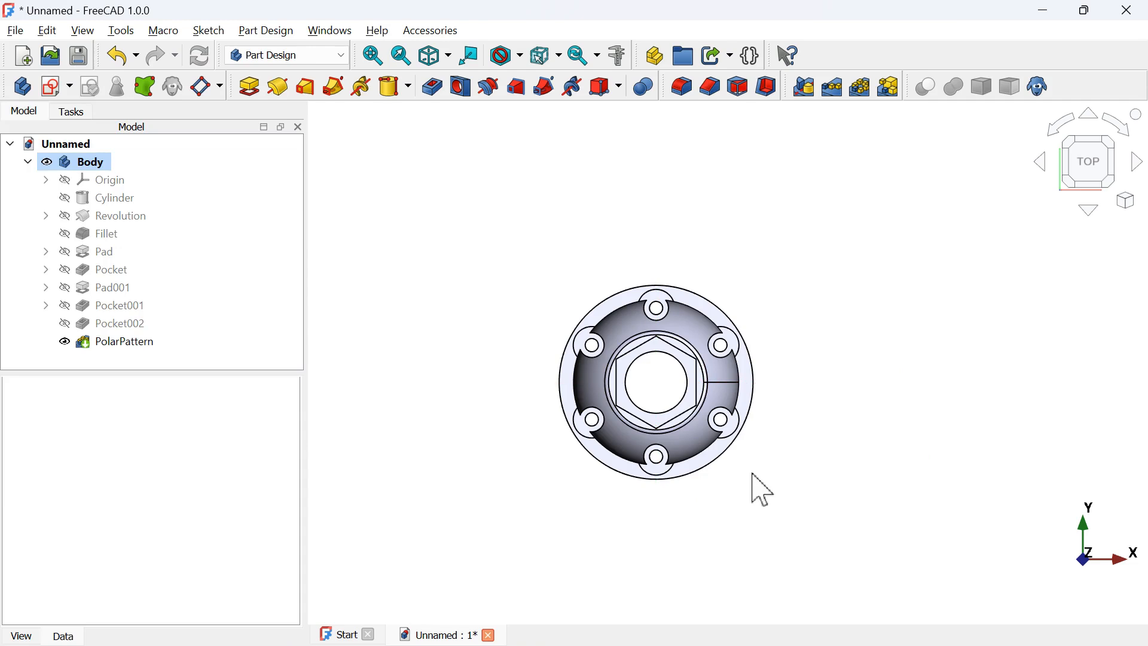
# Fillet the curved edge of the front groove nearer the body's right side with a 5 mm radius
pyautogui.moveTo(742, 463); pyautogui.dragTo(694, 395)
pyautogui.press('0')
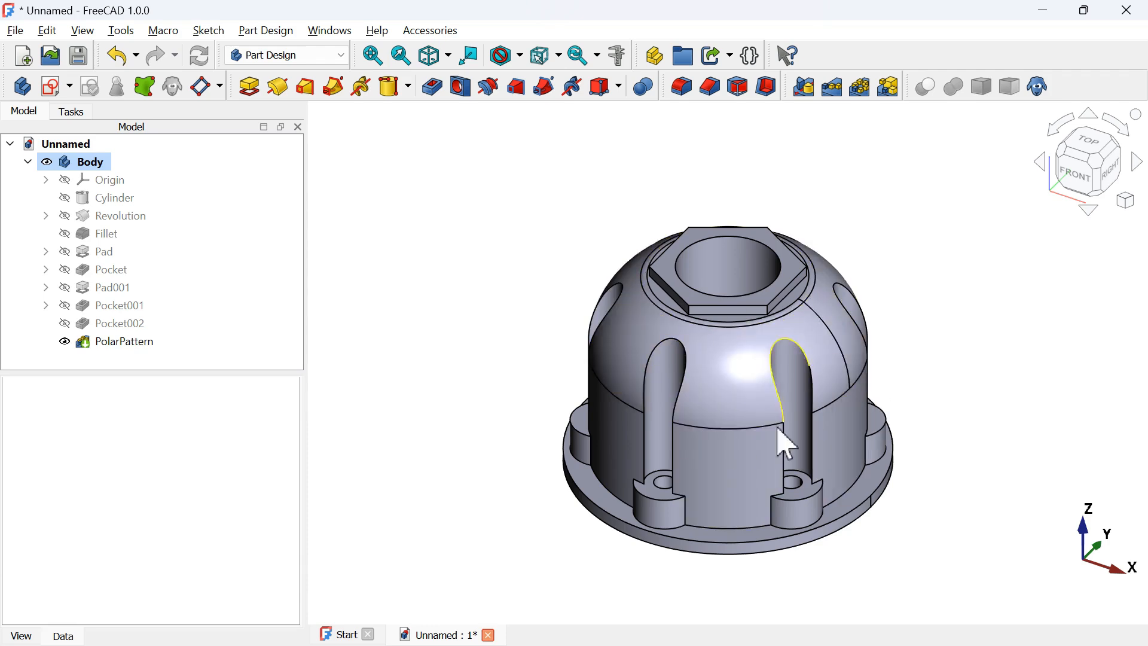
pyautogui.click(792, 348)
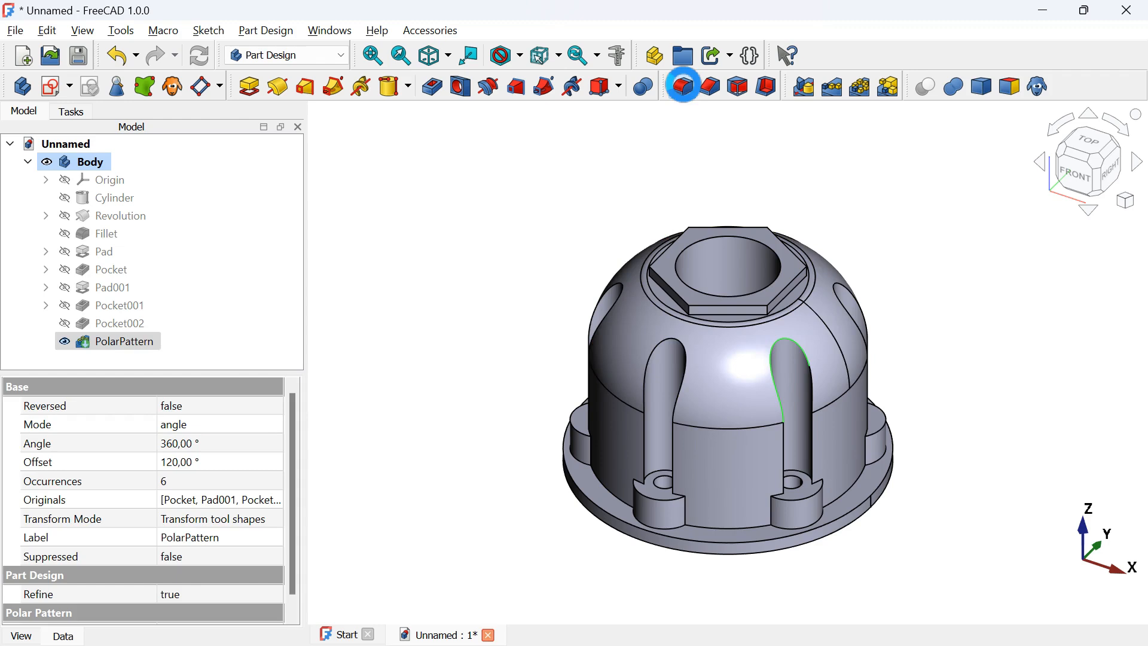
pyautogui.click(682, 86)
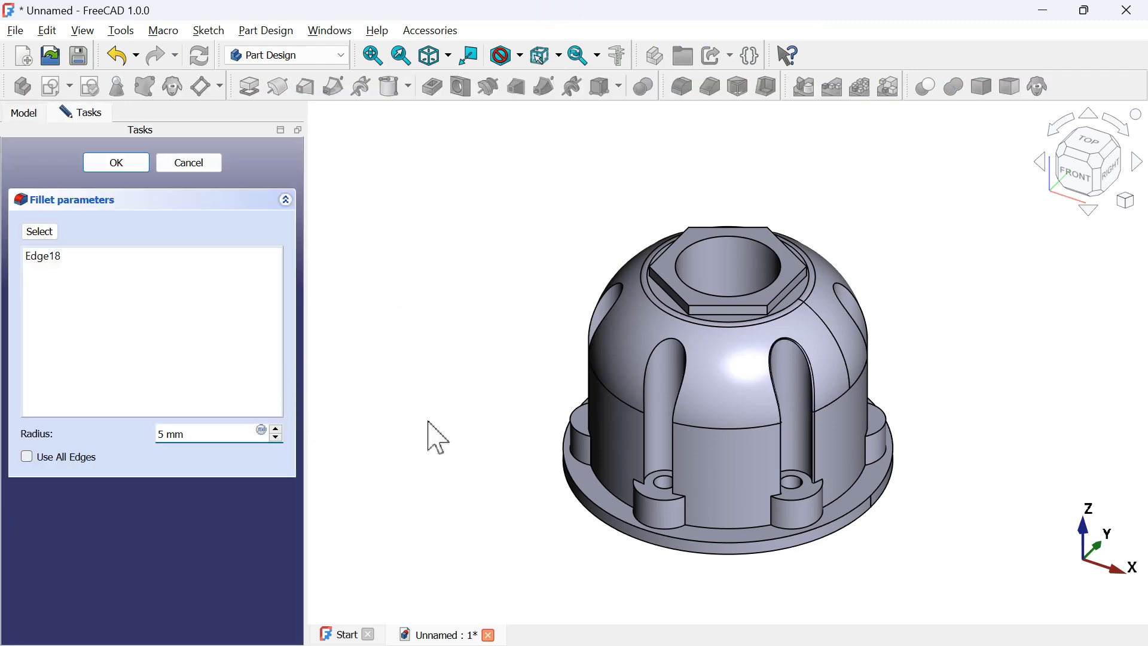
pyautogui.press('Return')
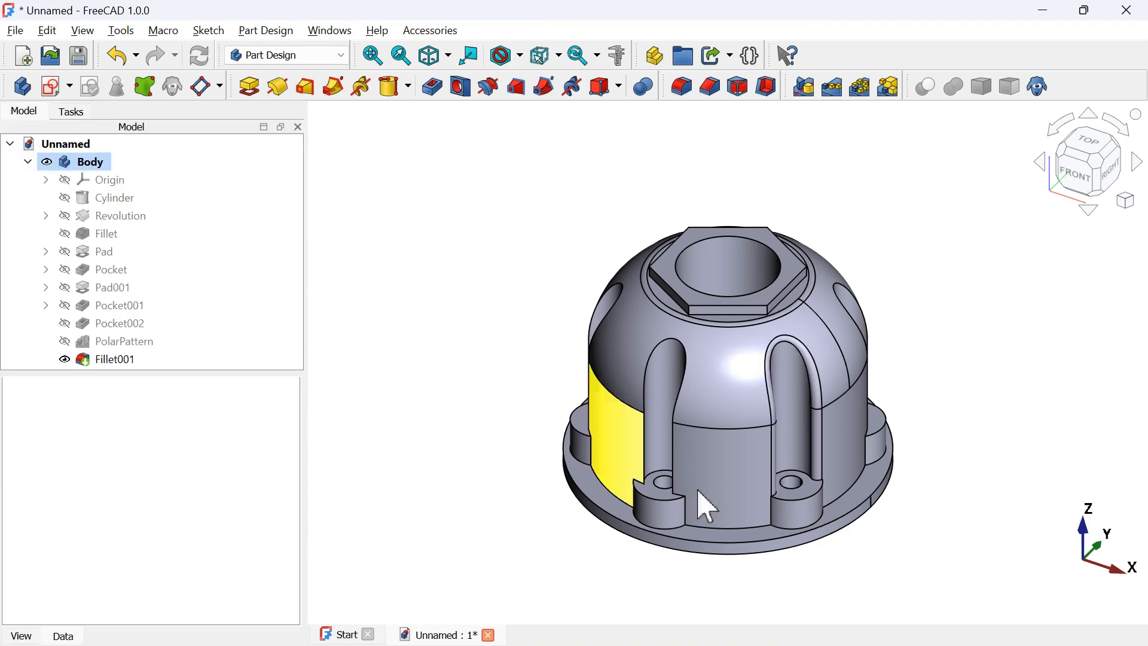
# Fillet the top outer edge of the boss below the filleted groove
pyautogui.click(822, 499)
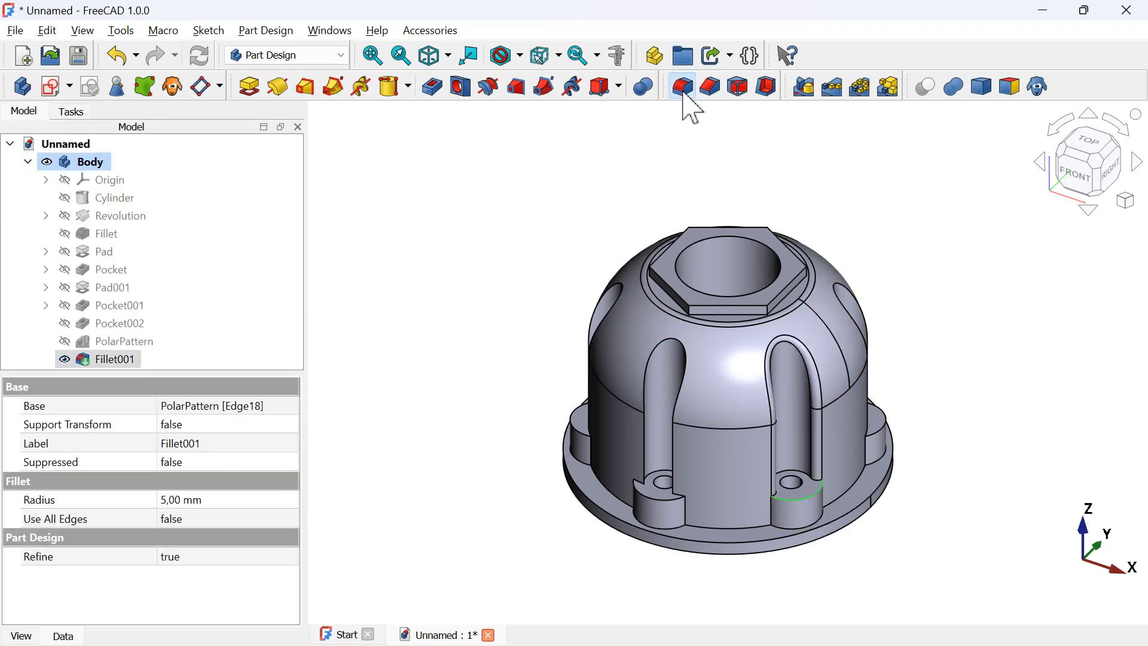
pyautogui.click(683, 86)
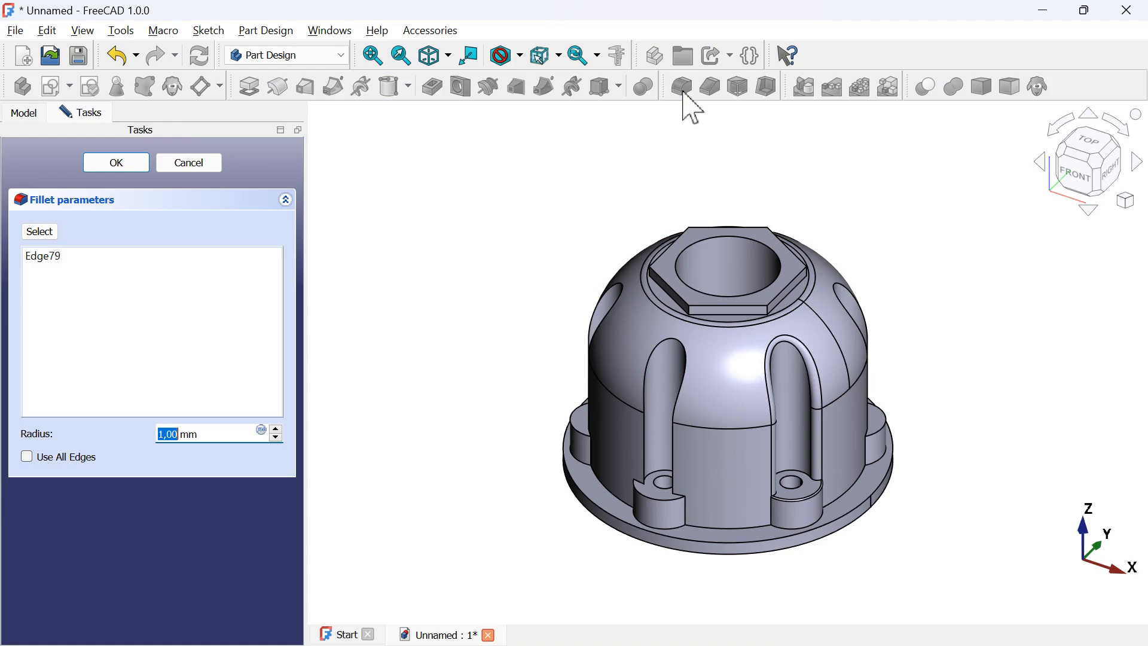
pyautogui.press('Return')
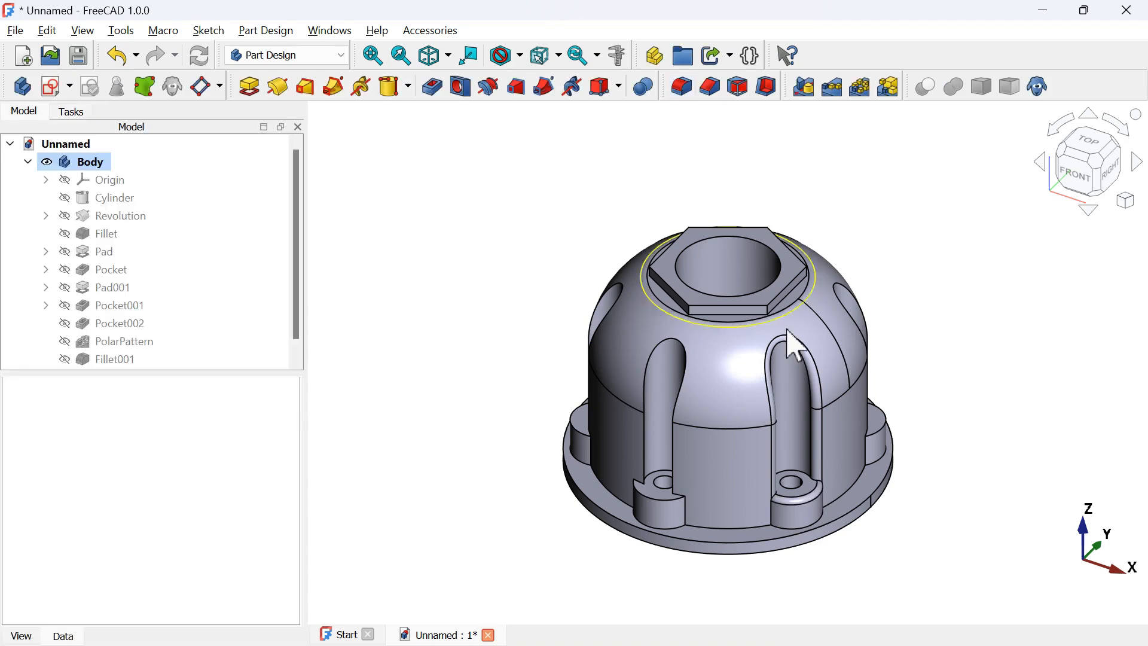
# Try to polar-pattern Fillet001 and Fillet002 together about the Base Z axis
pyautogui.click(114, 342)
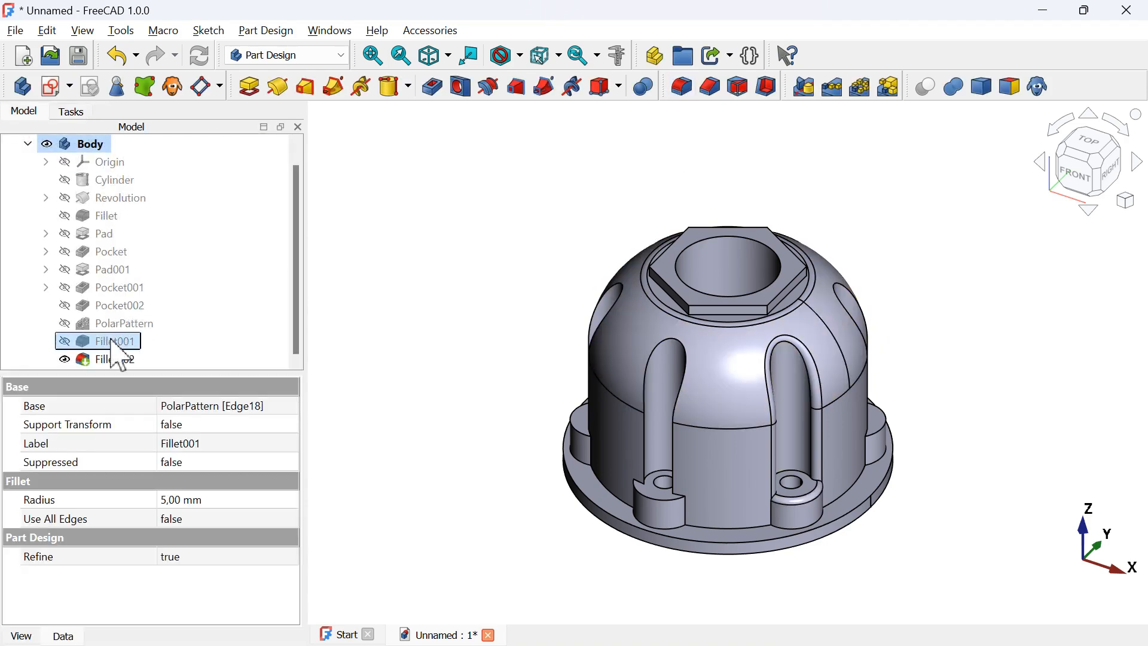
pyautogui.keyDown('ctrl'); pyautogui.click(116, 359); pyautogui.keyUp('ctrl')
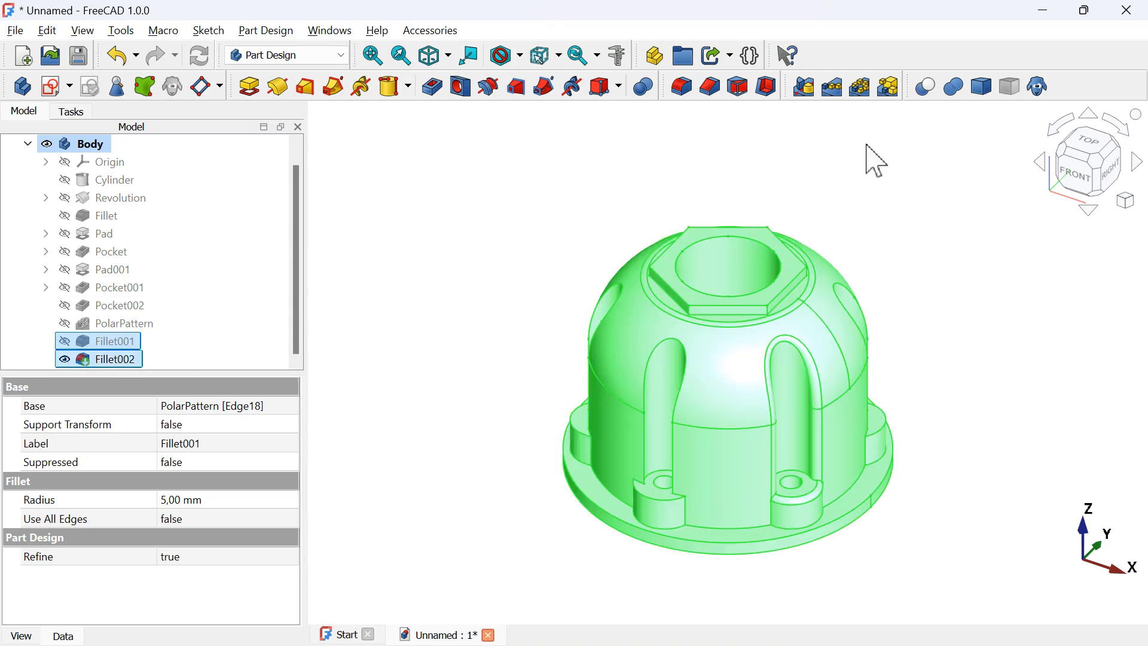
pyautogui.click(859, 86)
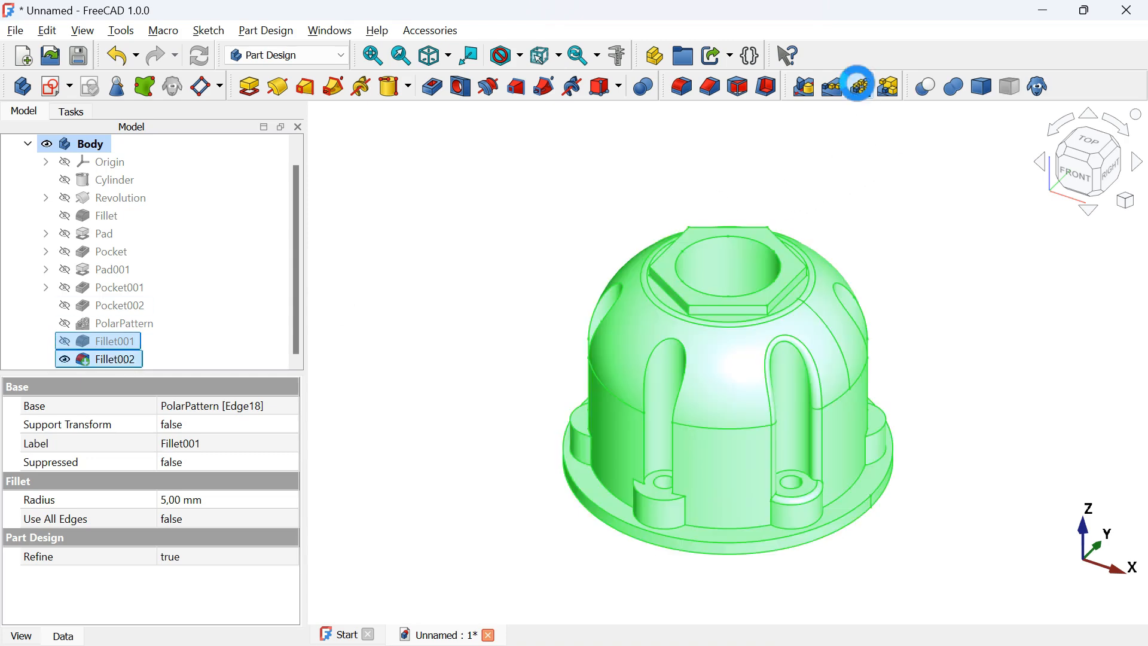
pyautogui.press('v')
pyautogui.press('f')
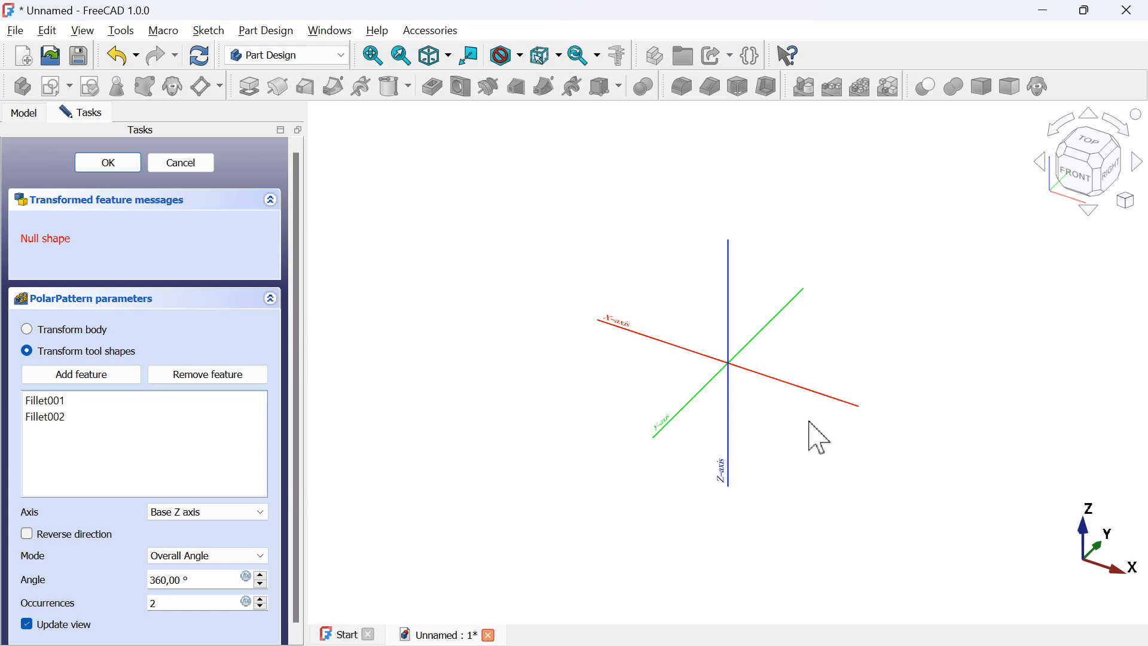
pyautogui.click(181, 163)
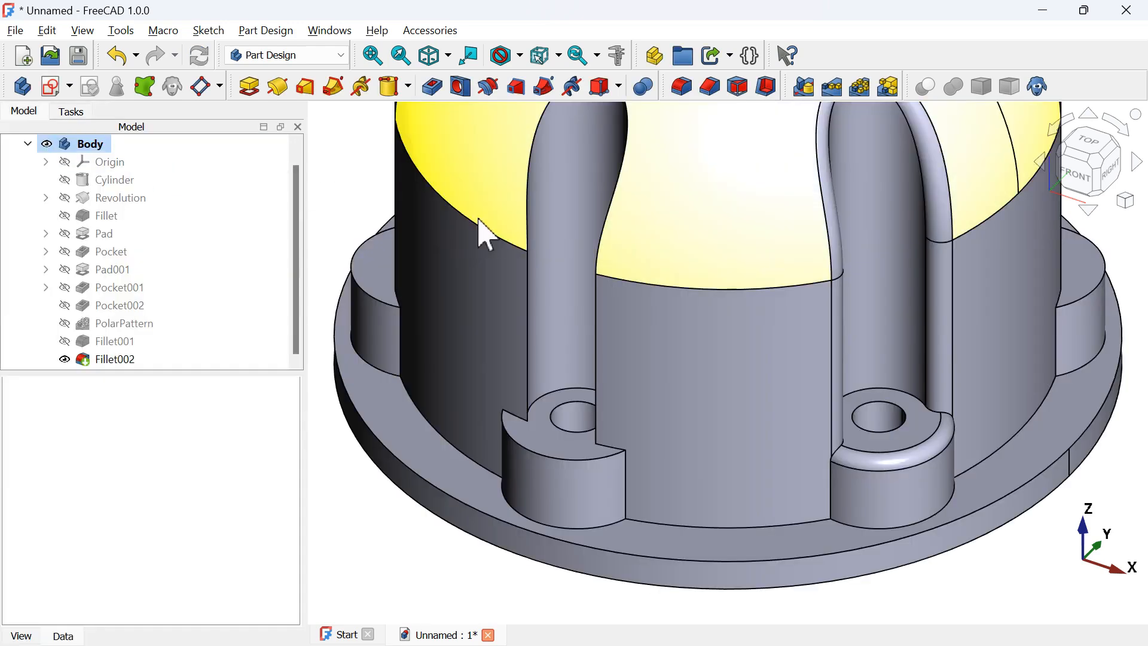
# Edit Fillet001 and add the edges of the other three grooves visible from the front
pyautogui.scroll(-6, 672, 359)
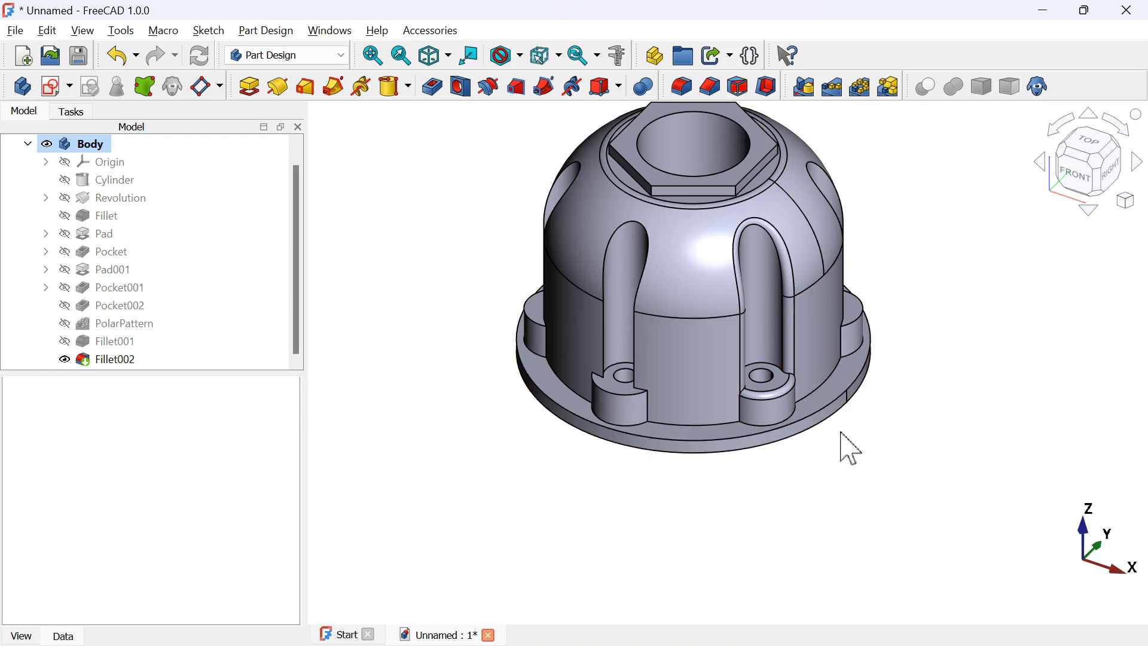
pyautogui.click(107, 343)
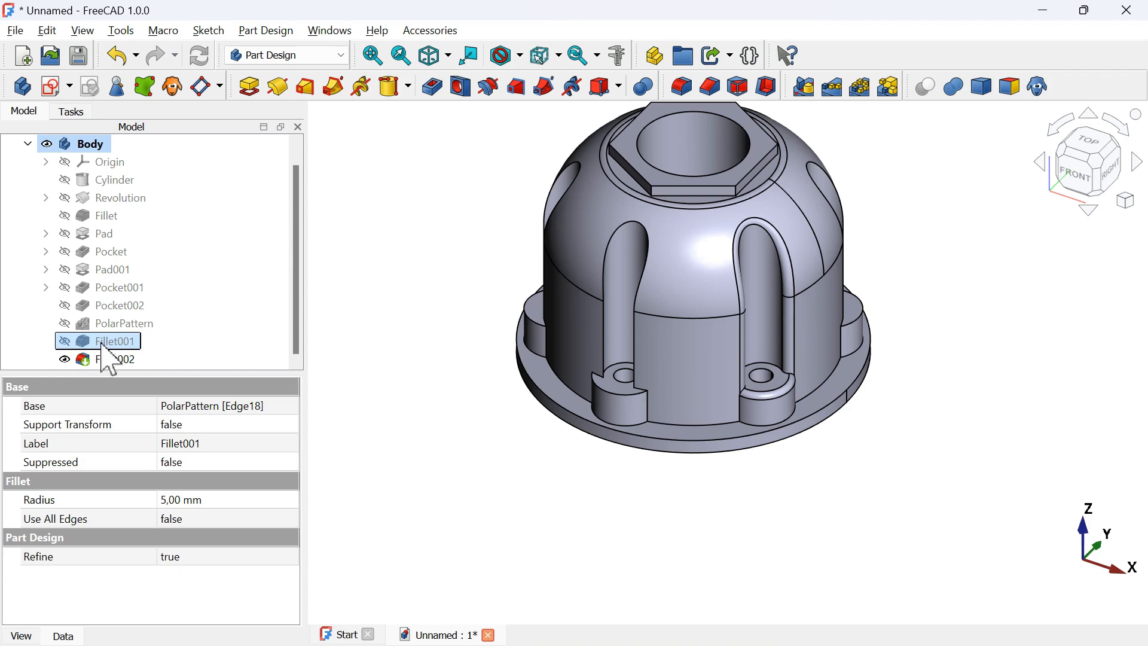
pyautogui.doubleClick(102, 342)
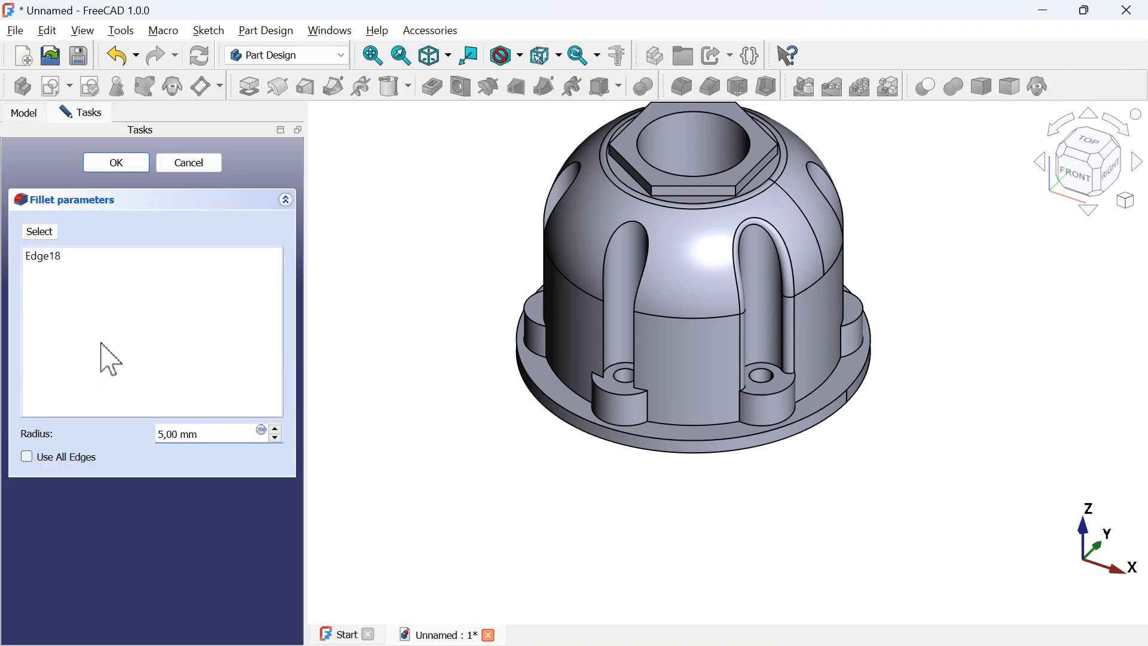
pyautogui.click(42, 234)
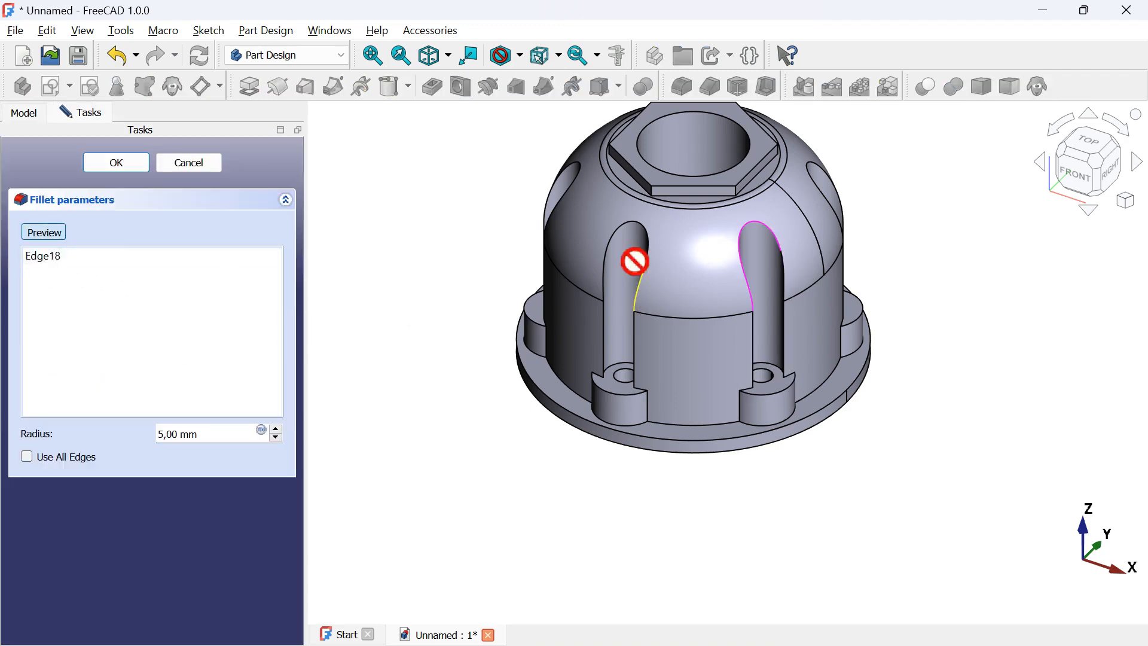
pyautogui.click(627, 230)
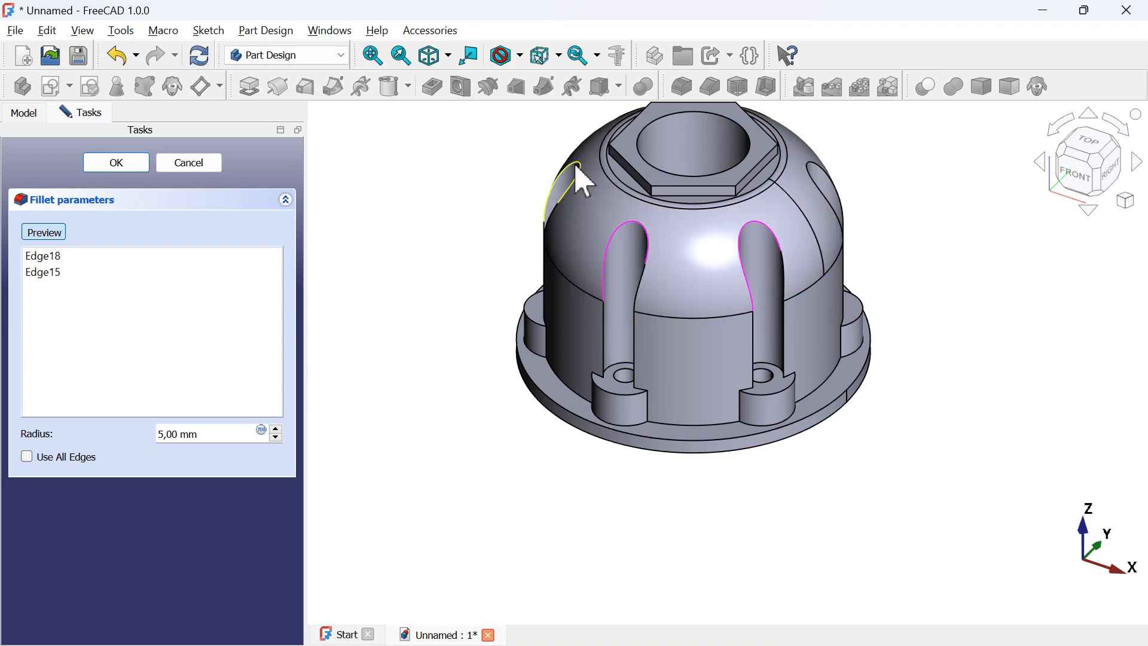
pyautogui.click(576, 166)
pyautogui.click(811, 165)
# Add the curved edges of the two remaining rear grooves to the 5 mm groove fillet
pyautogui.moveTo(859, 372); pyautogui.dragTo(515, 475, button='middle')
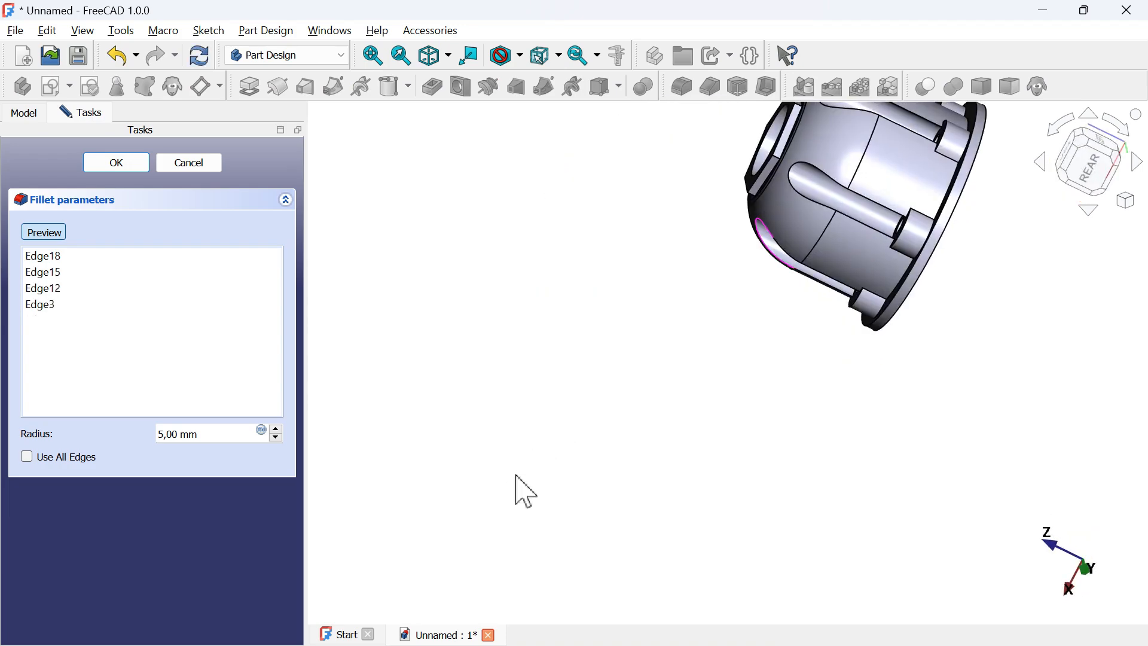
pyautogui.scroll(-4, 526, 492)
pyautogui.scroll(5, 676, 296)
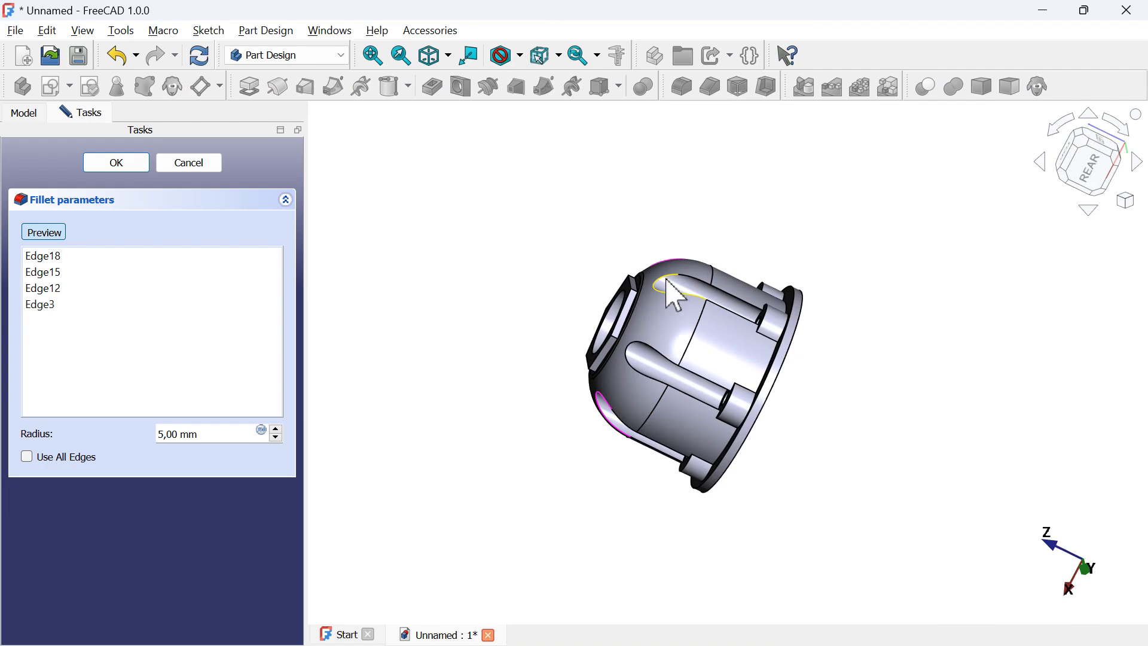
pyautogui.click(676, 296)
pyautogui.click(649, 354)
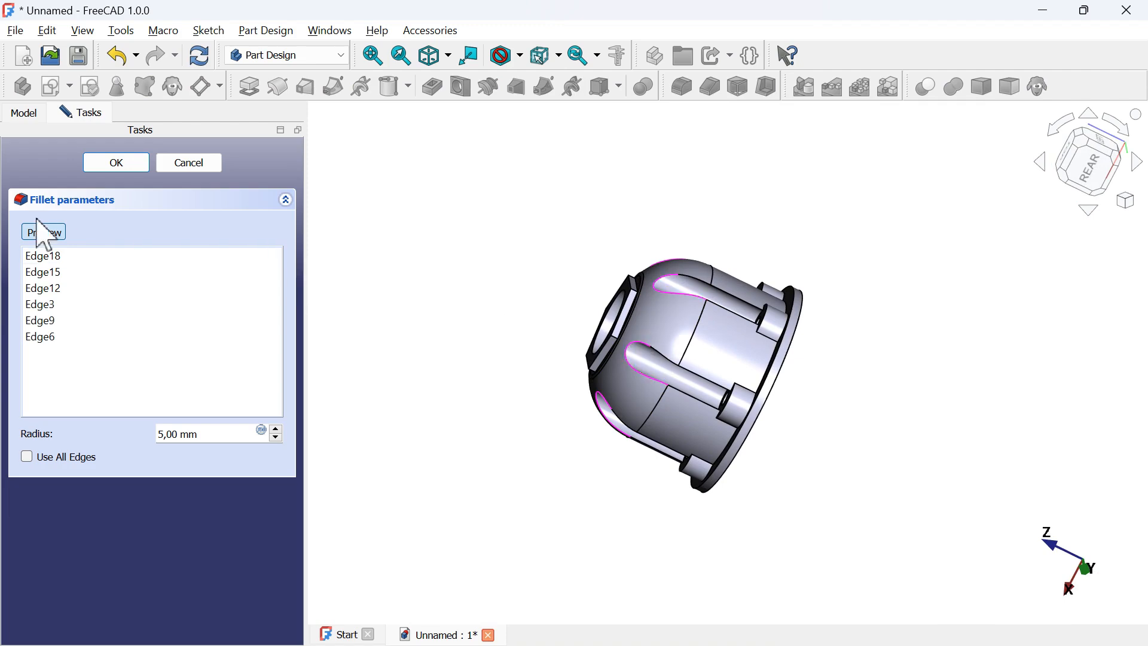
pyautogui.click(44, 237)
pyautogui.press('0')
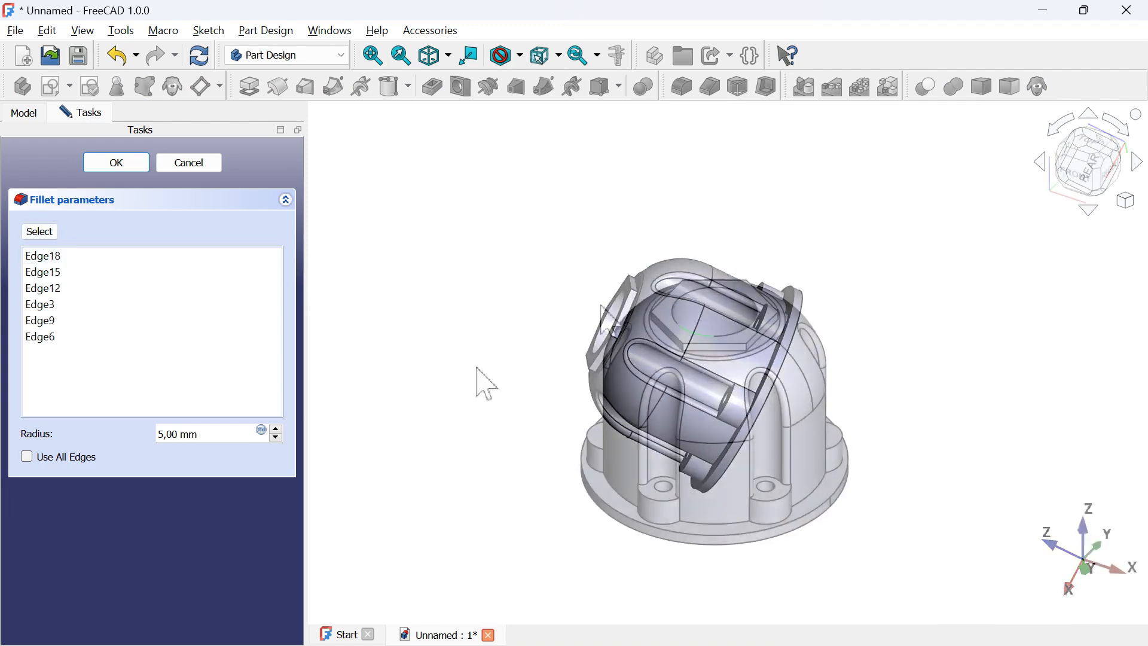
pyautogui.moveTo(792, 178); pyautogui.dragTo(832, 293, button='middle')
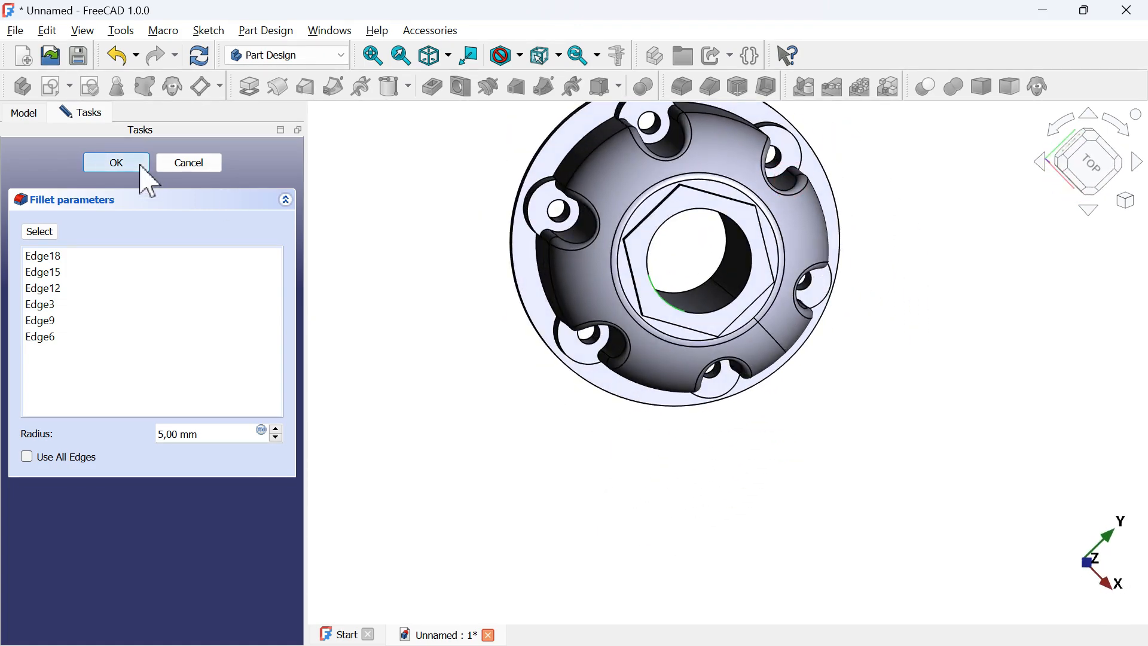
pyautogui.press('Return')
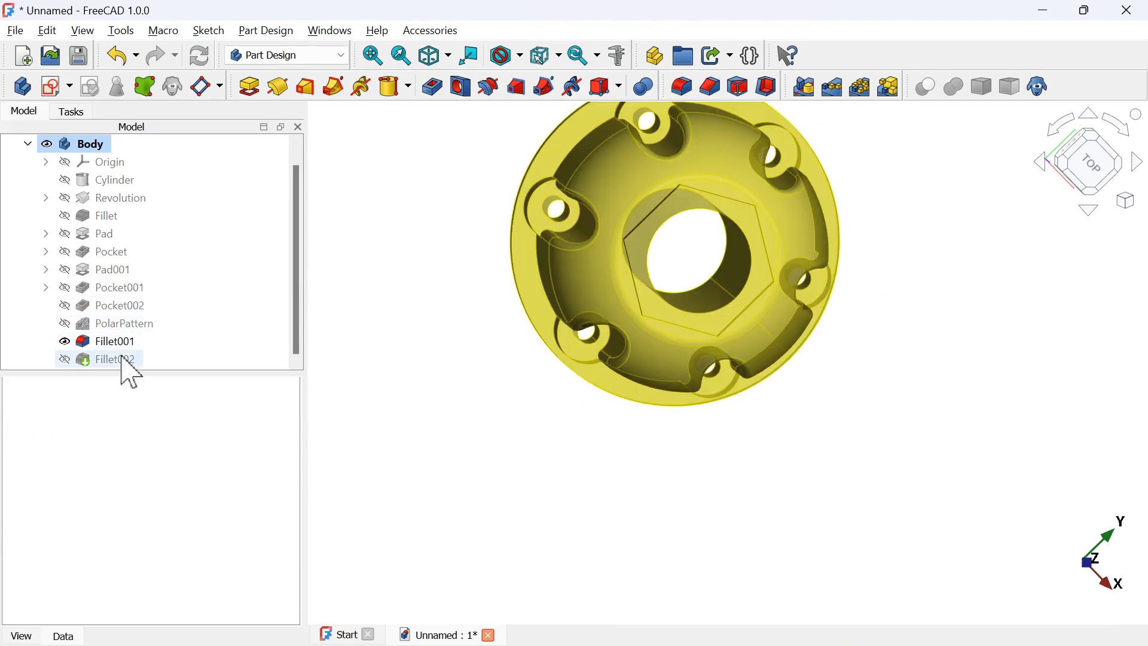
# Show Fillet002 and add the top outer edges of the other five bosses to this 4 mm fillet
pyautogui.click(129, 372)
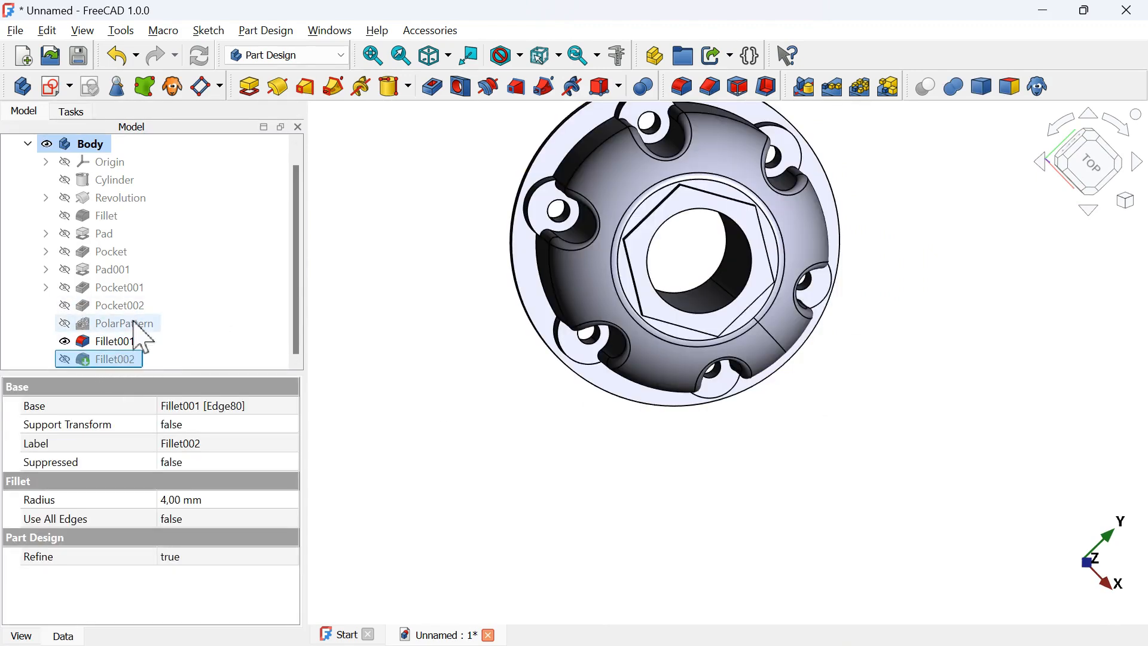
pyautogui.press('space')
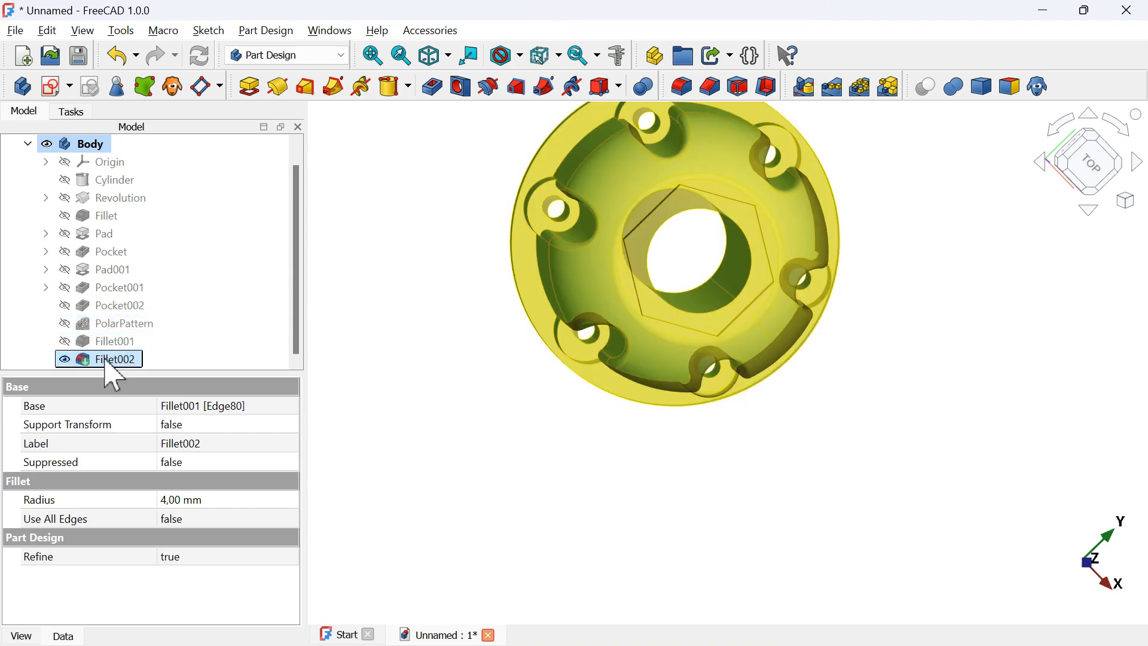
pyautogui.doubleClick(111, 359)
pyautogui.press('0')
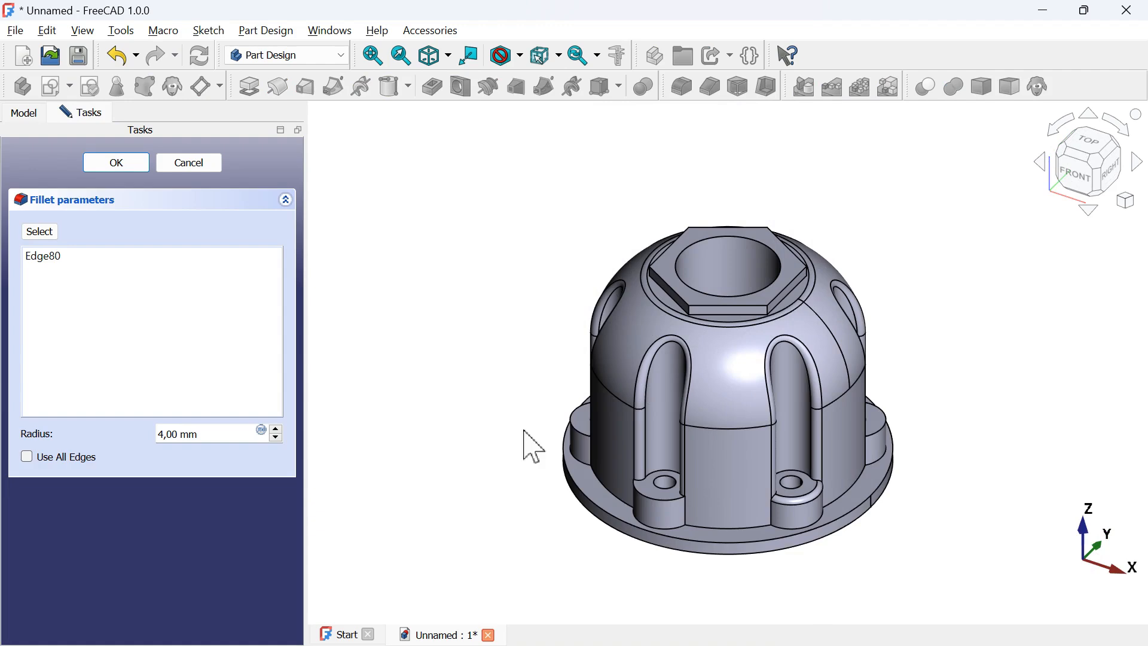
pyautogui.scroll(5, 828, 478)
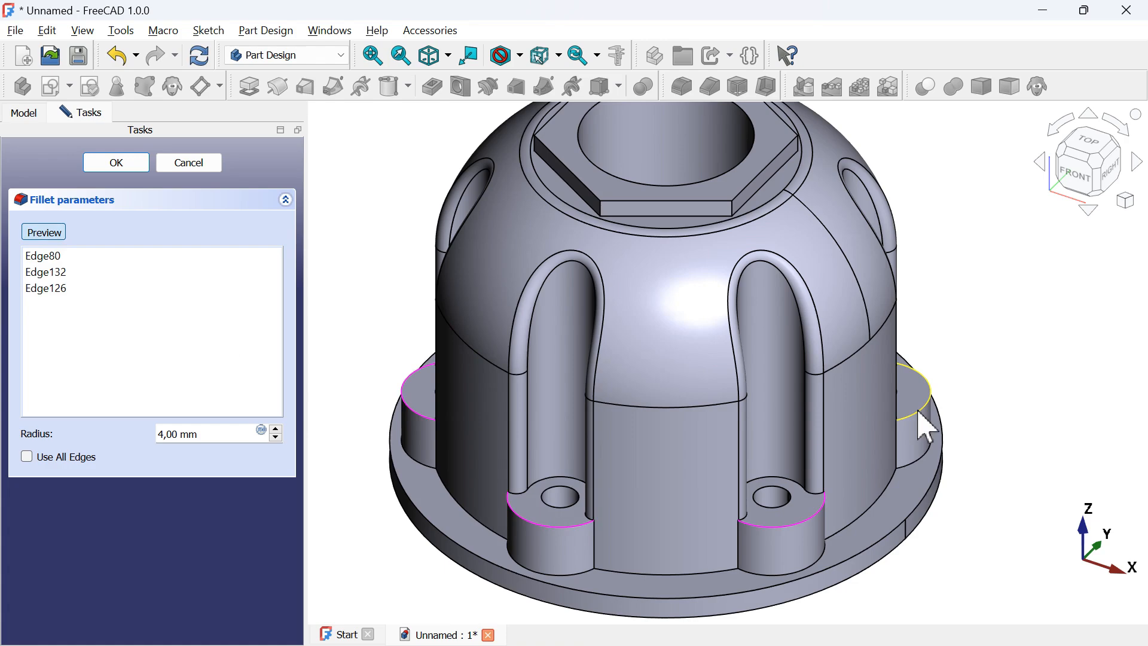
pyautogui.moveTo(836, 464); pyautogui.dragTo(566, 463, button='middle')
pyautogui.scroll(-5, 566, 463)
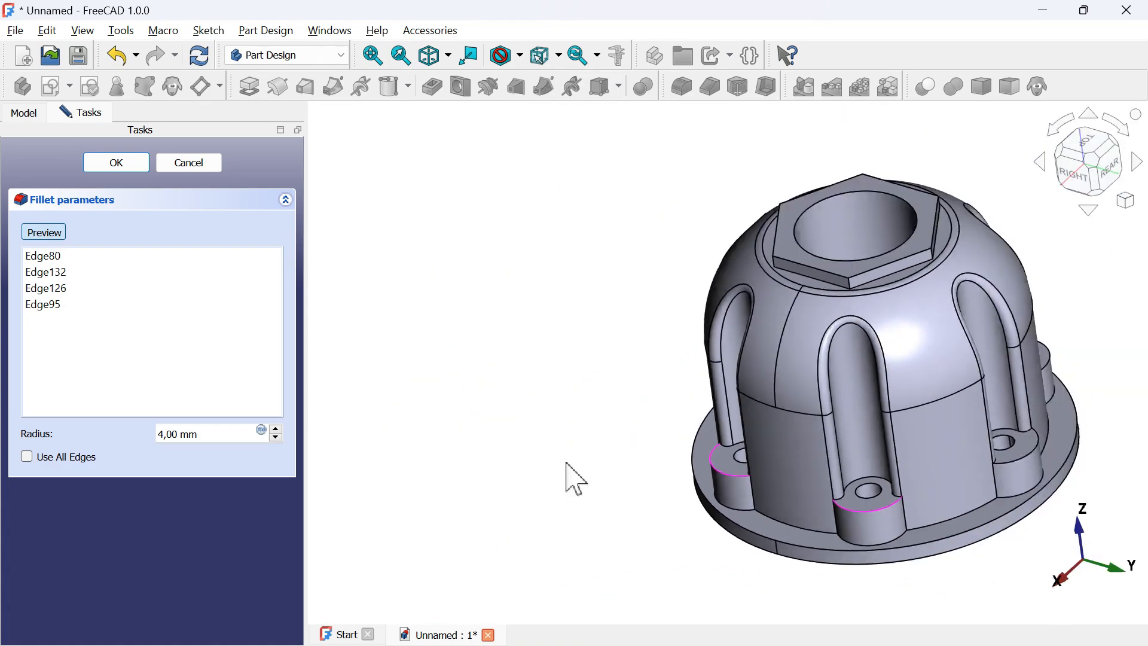
pyautogui.scroll(3, 831, 458)
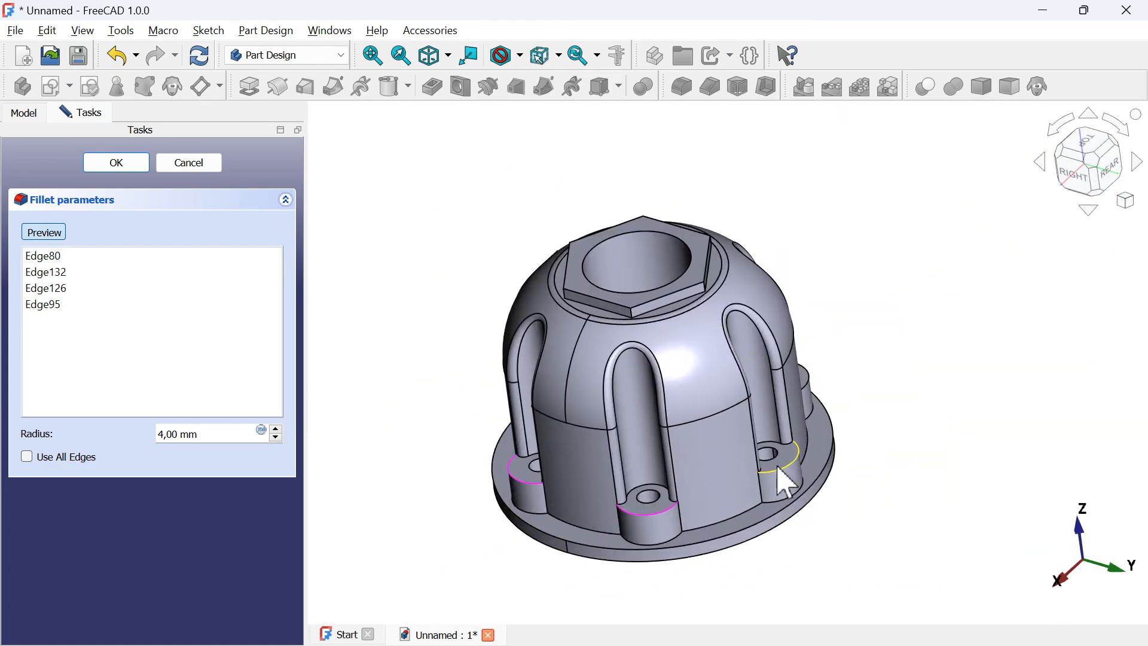
pyautogui.moveTo(948, 438); pyautogui.dragTo(974, 397, button='middle')
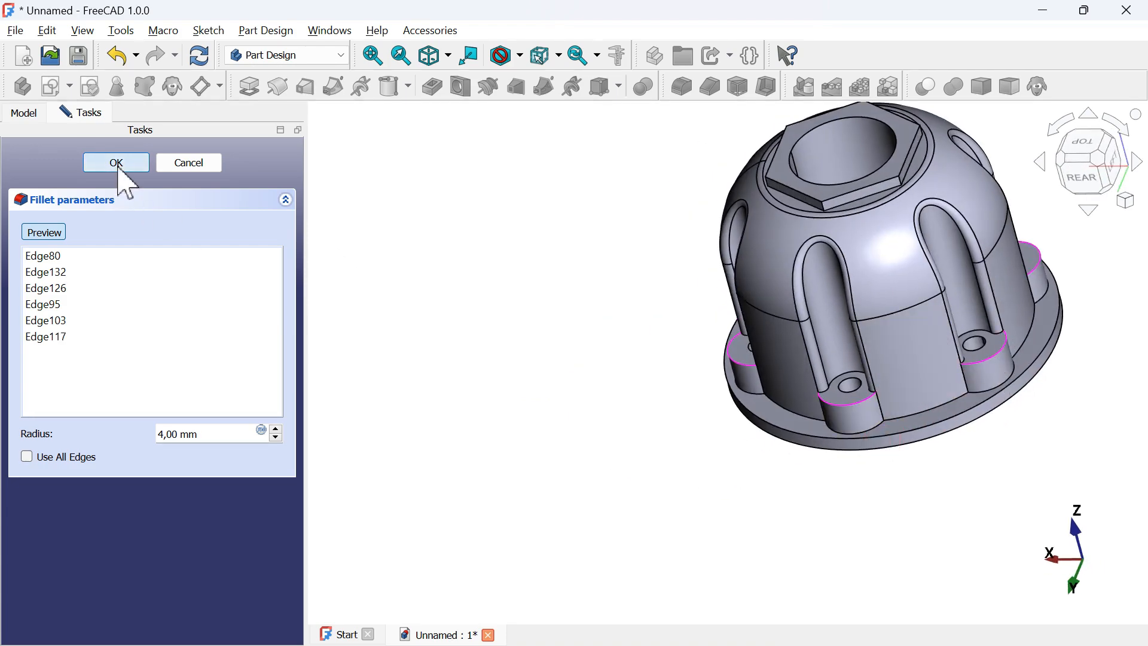
pyautogui.press('Return')
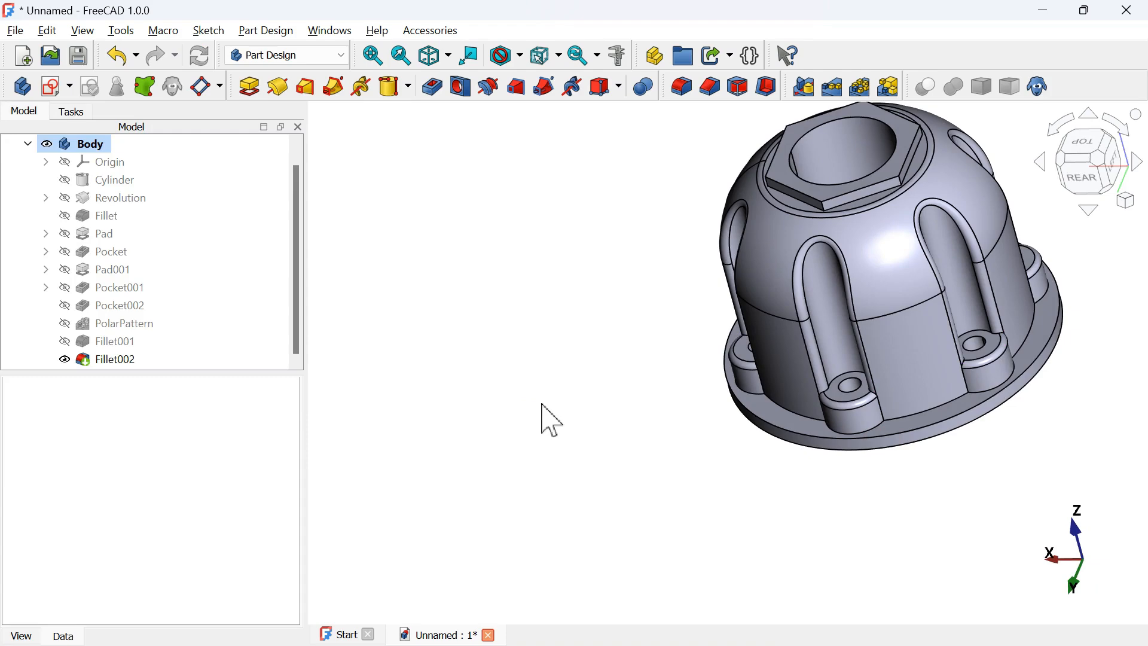
# Examine the housing's filleted grooves and bosses from several angles
pyautogui.moveTo(552, 407); pyautogui.dragTo(780, 432, button='middle')
pyautogui.press('Home')
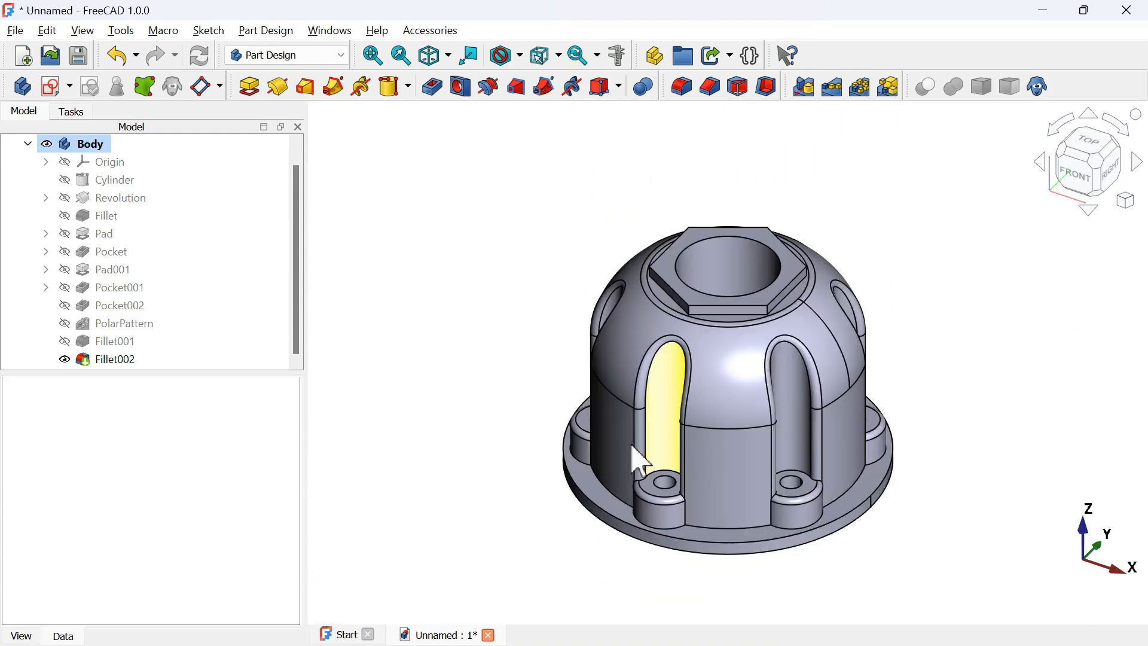
pyautogui.scroll(2, 571, 446)
pyautogui.moveTo(475, 403); pyautogui.dragTo(590, 394, button='middle')
pyautogui.scroll(-5, 592, 399)
pyautogui.moveTo(772, 339); pyautogui.dragTo(808, 385, button='middle')
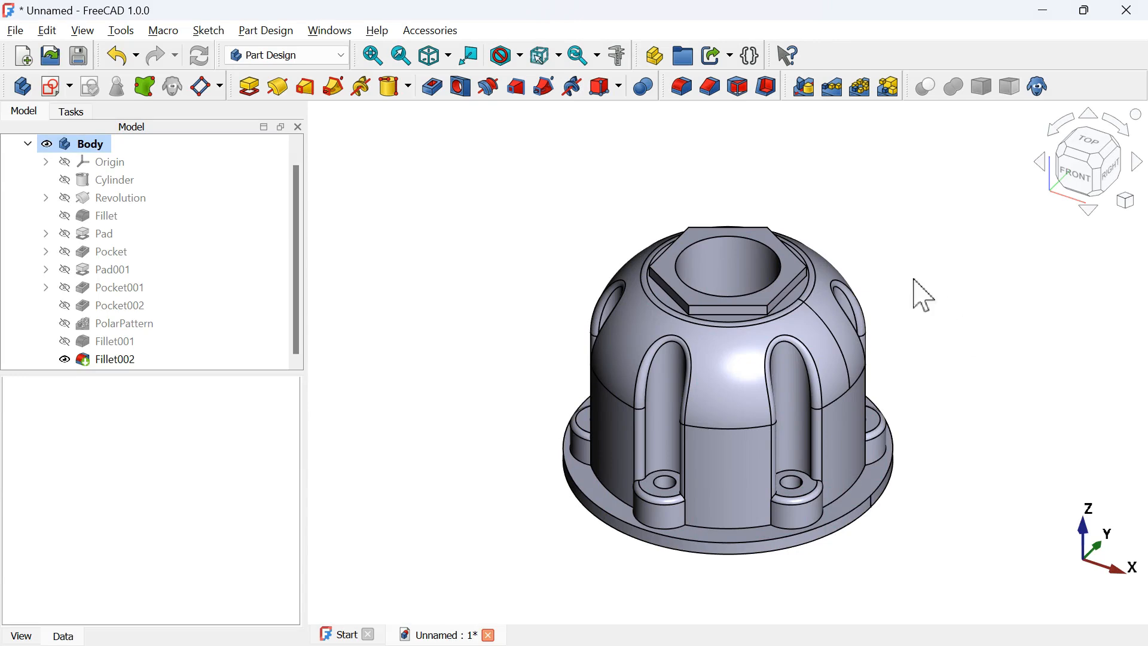
pyautogui.scroll(-3, 676, 213)
pyautogui.moveTo(820, 206)
pyautogui.mouseDown(button='middle')
pyautogui.moveTo(792, 308)
pyautogui.moveTo(892, 272)
pyautogui.moveTo(697, 164)
pyautogui.moveTo(733, 314)
pyautogui.moveTo(869, 305)
pyautogui.moveTo(867, 196)
pyautogui.mouseUp(button='middle')
pyautogui.scroll(3, 769, 174)
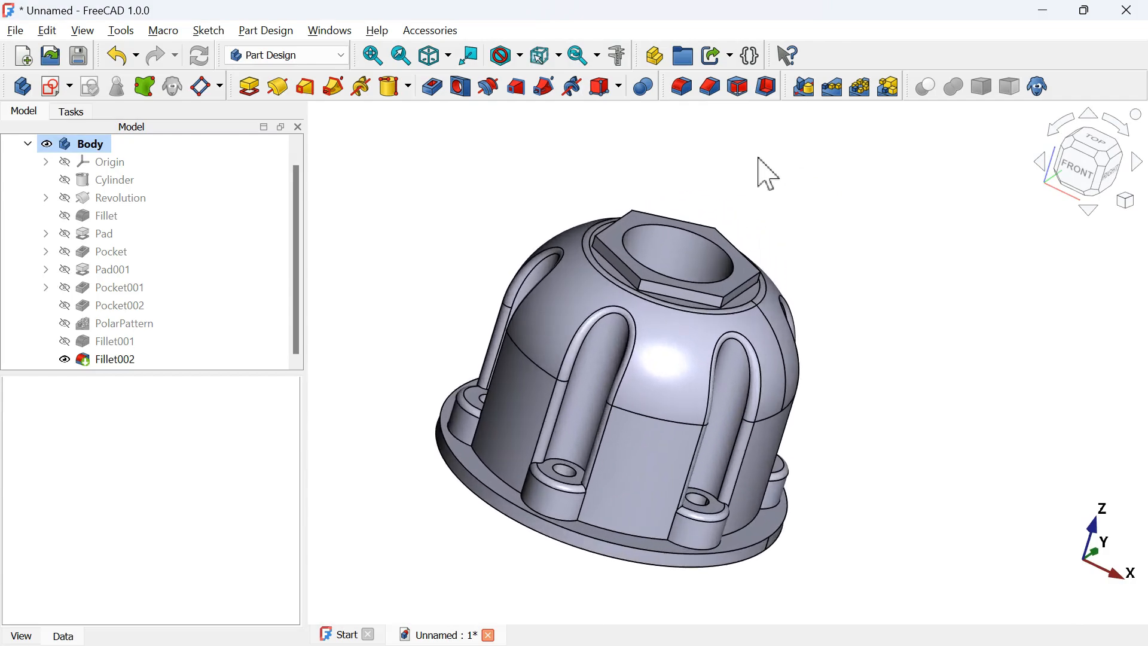
pyautogui.moveTo(853, 287)
pyautogui.mouseDown(button='middle')
pyautogui.moveTo(728, 343)
pyautogui.moveTo(798, 389)
pyautogui.moveTo(869, 364)
pyautogui.moveTo(897, 329)
pyautogui.moveTo(904, 276)
pyautogui.mouseUp(button='middle')
pyautogui.moveTo(773, 224); pyautogui.dragTo(837, 242, button='middle')
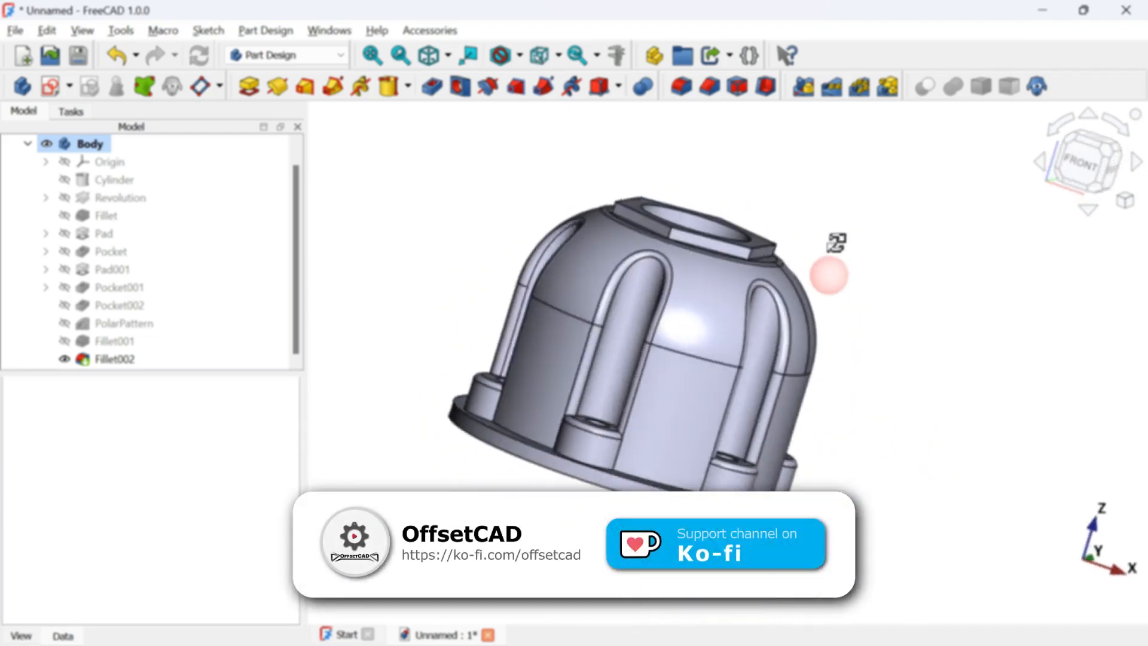
pyautogui.moveTo(820, 308); pyautogui.dragTo(771, 328, button='middle')
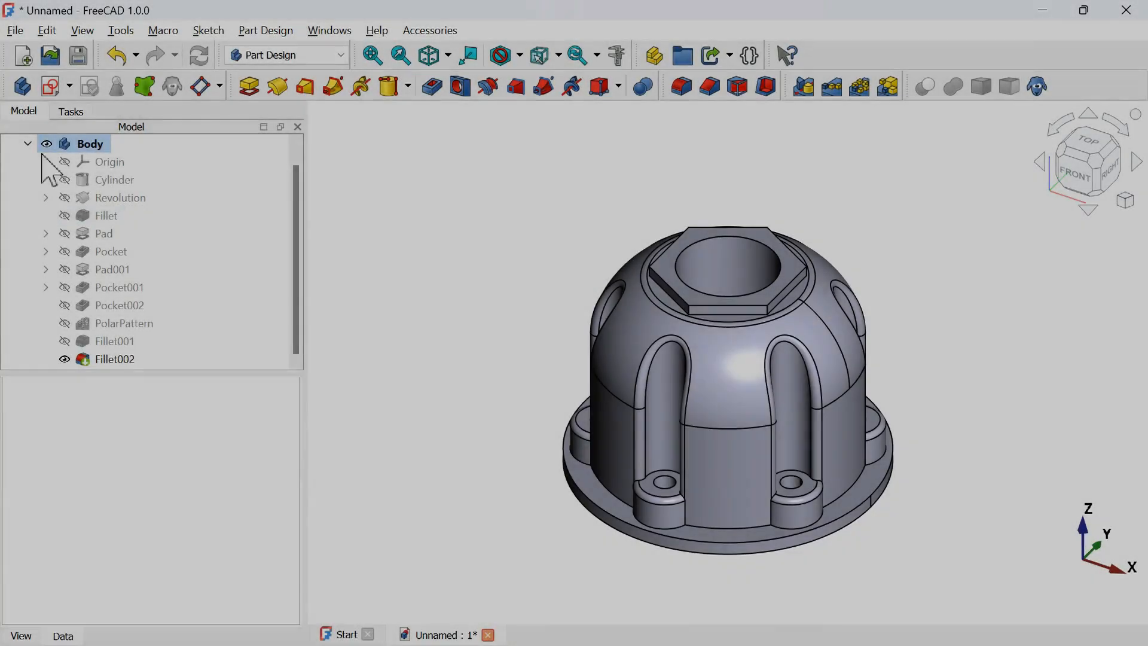
# Set the diffuse color of the whole body to olive grey (127, 127, 95) in its custom appearance
pyautogui.rightClick(89, 144)
pyautogui.click(197, 206)
pyautogui.click(238, 356)
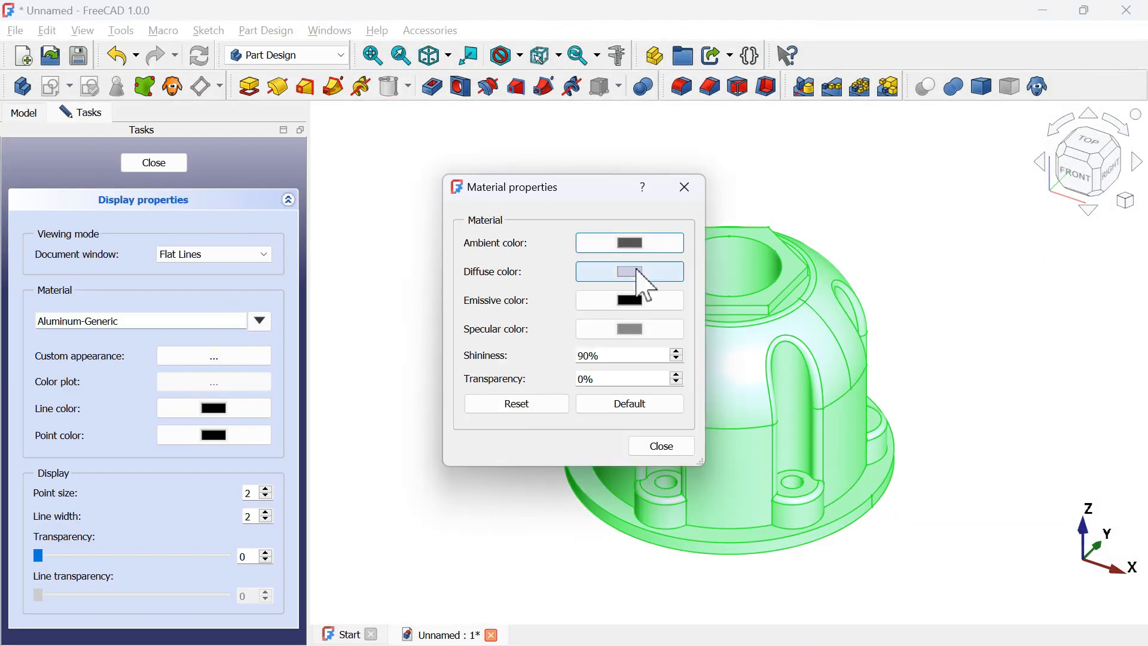
pyautogui.click(635, 269)
pyautogui.click(488, 210)
pyautogui.click(782, 256)
pyautogui.click(694, 498)
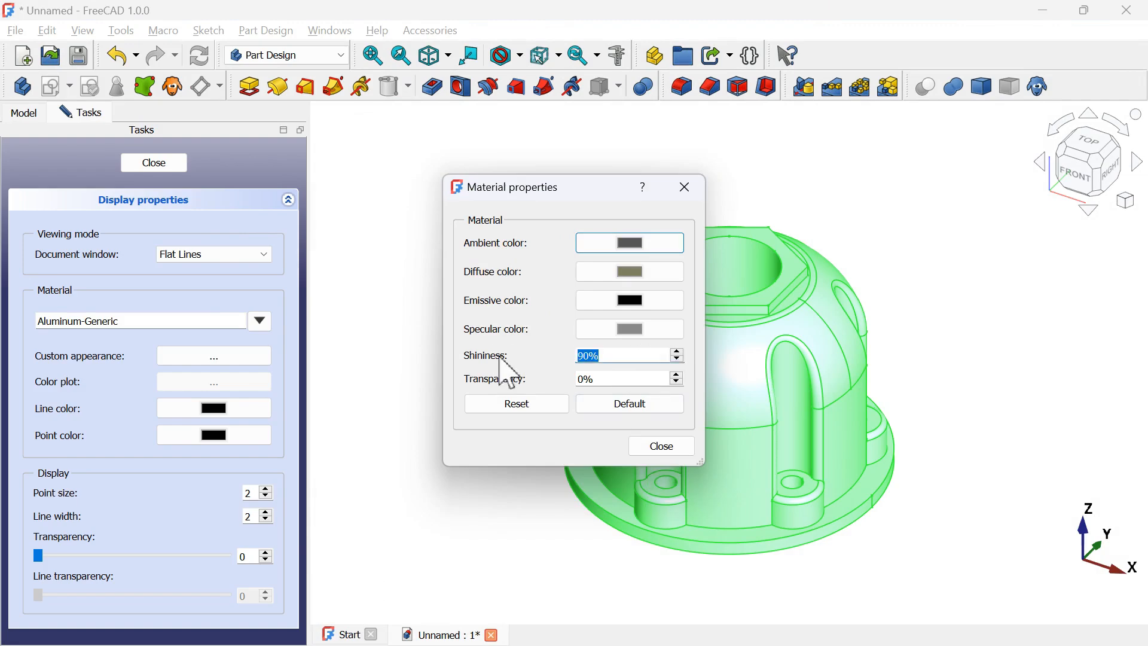
pyautogui.click(658, 443)
pyautogui.click(154, 163)
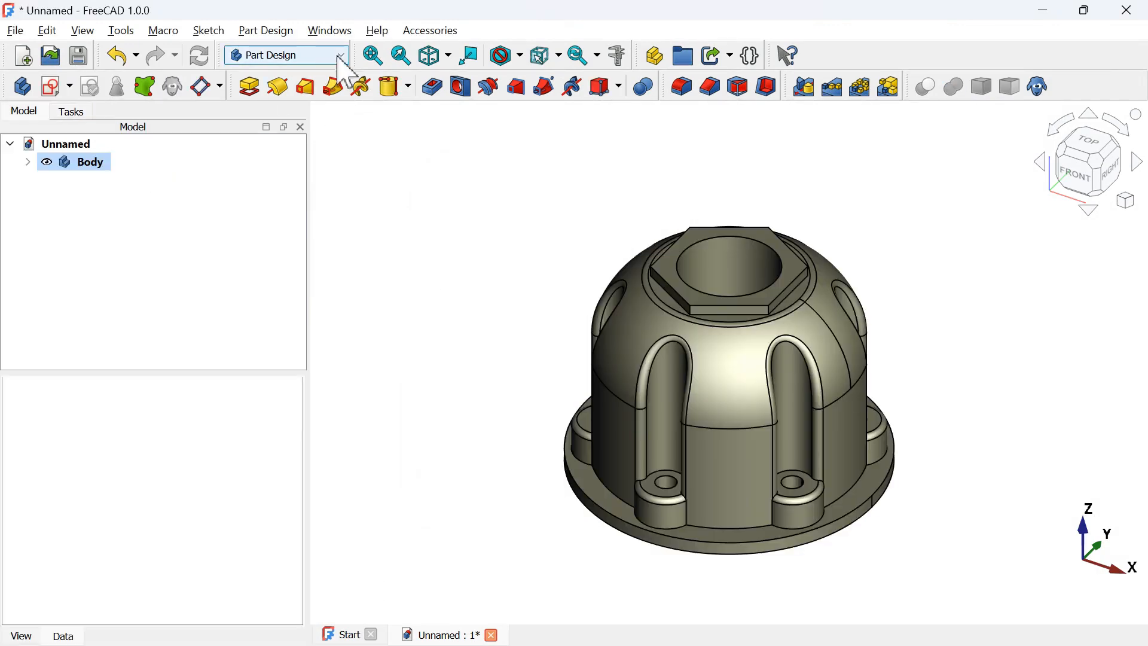
# Switch to the Part workbench and give the central bore's inner face a light grey color with per-face appearance
pyautogui.click(341, 57)
pyautogui.click(258, 113)
pyautogui.click(714, 91)
pyautogui.click(672, 246)
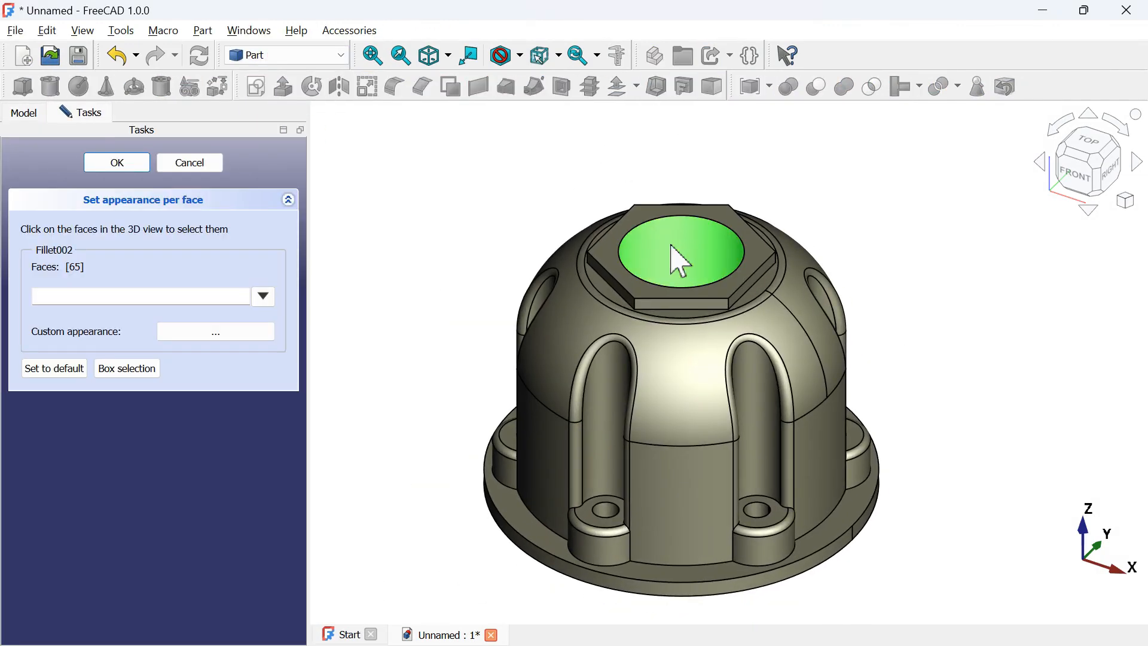
pyautogui.click(215, 331)
pyautogui.click(617, 276)
pyautogui.click(542, 295)
pyautogui.click(701, 500)
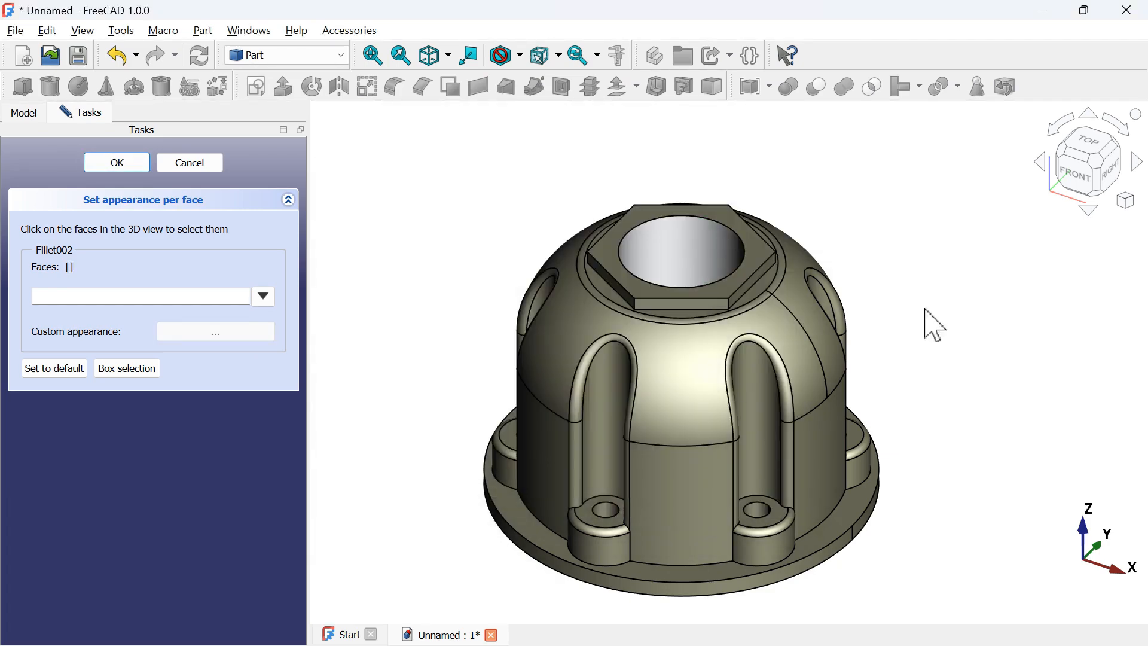
# Select the channel and fillet faces of the two front grooves and the neighbouring left-side groove for per-face coloring
pyautogui.scroll(3, 767, 439)
pyautogui.scroll(5, 721, 482)
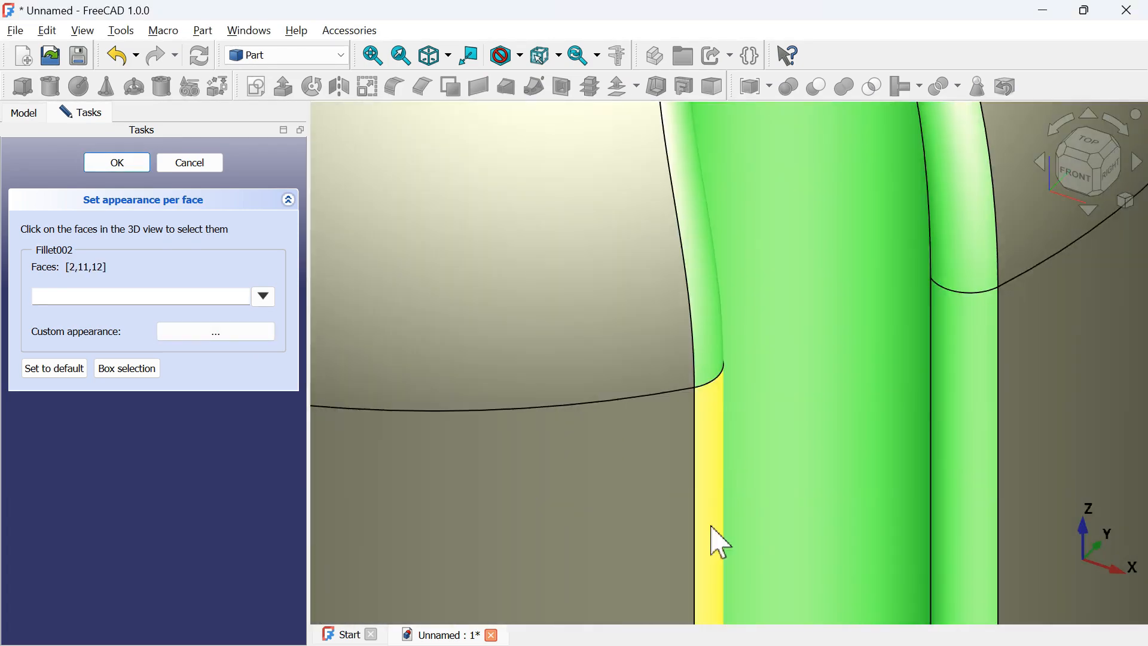
pyautogui.click(710, 528)
pyautogui.scroll(-5, 793, 330)
pyautogui.click(551, 287)
pyautogui.scroll(4, 506, 220)
pyautogui.click(507, 222)
pyautogui.click(495, 461)
pyautogui.moveTo(495, 461); pyautogui.dragTo(653, 380, button='middle')
pyautogui.click(641, 512)
pyautogui.scroll(-3, 642, 512)
pyautogui.click(643, 386)
pyautogui.scroll(5, 658, 388)
pyautogui.click(661, 375)
pyautogui.scroll(-5, 666, 317)
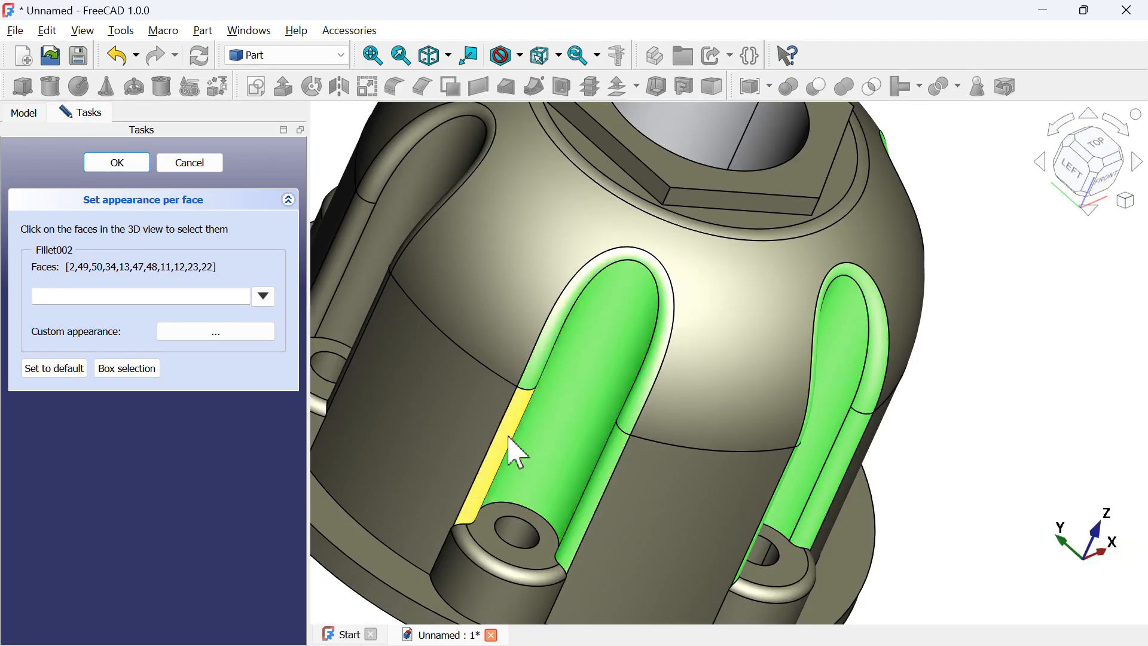
pyautogui.click(517, 455)
# Add the channel and fillet faces of the next two grooves around the body's rear-left side to the face selection
pyautogui.scroll(-5, 518, 455)
pyautogui.moveTo(518, 455); pyautogui.dragTo(666, 340, button='middle')
pyautogui.scroll(5, 655, 402)
pyautogui.click(609, 453)
pyautogui.scroll(6, 556, 377)
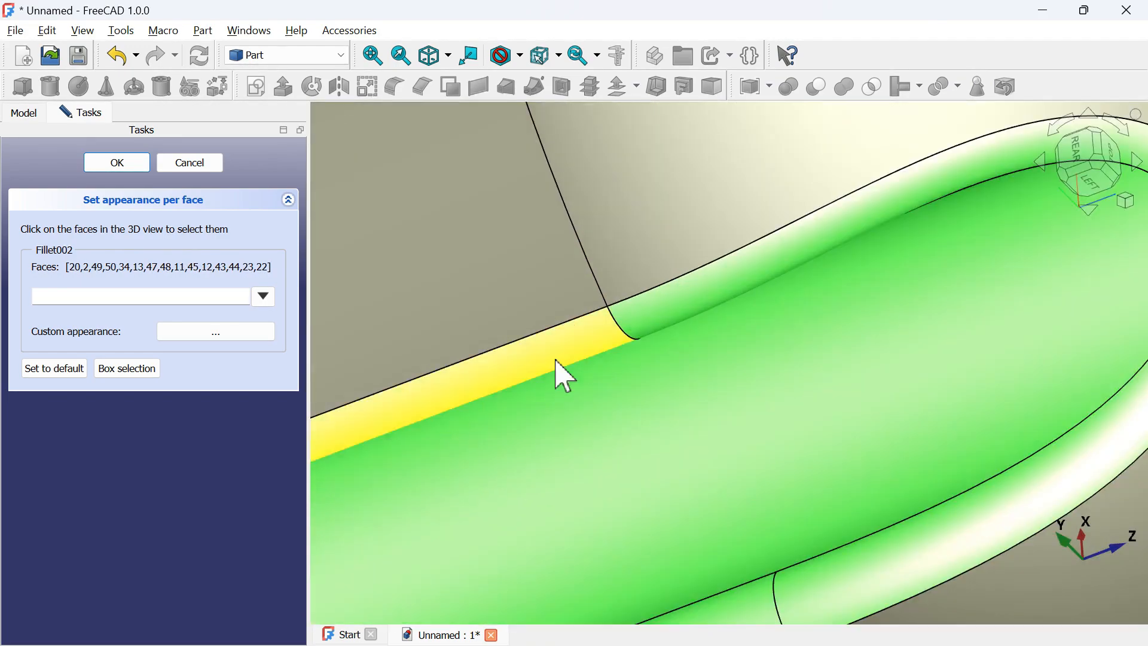
pyautogui.click(556, 360)
pyautogui.scroll(-9, 717, 401)
pyautogui.scroll(4, 707, 197)
pyautogui.scroll(5, 616, 532)
pyautogui.click(697, 428)
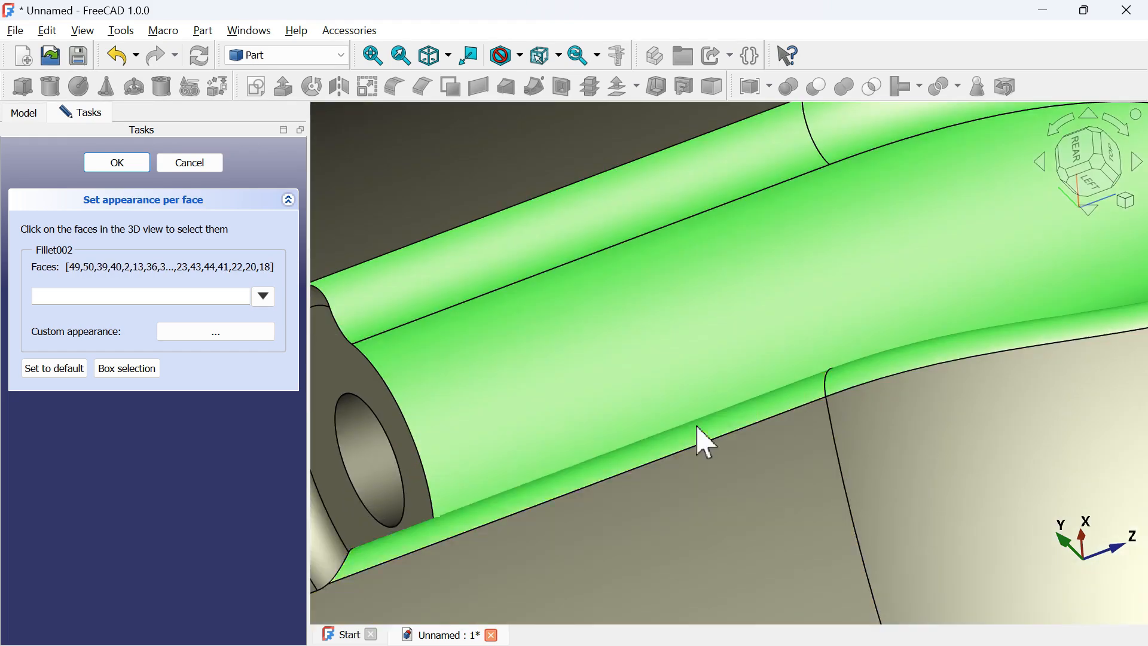
# Add the last groove's channel and fillet faces on the body's right-rear side to the face selection
pyautogui.scroll(-8, 697, 429)
pyautogui.moveTo(669, 267); pyautogui.dragTo(756, 382, button='middle')
pyautogui.scroll(5, 752, 375)
pyautogui.click(755, 359)
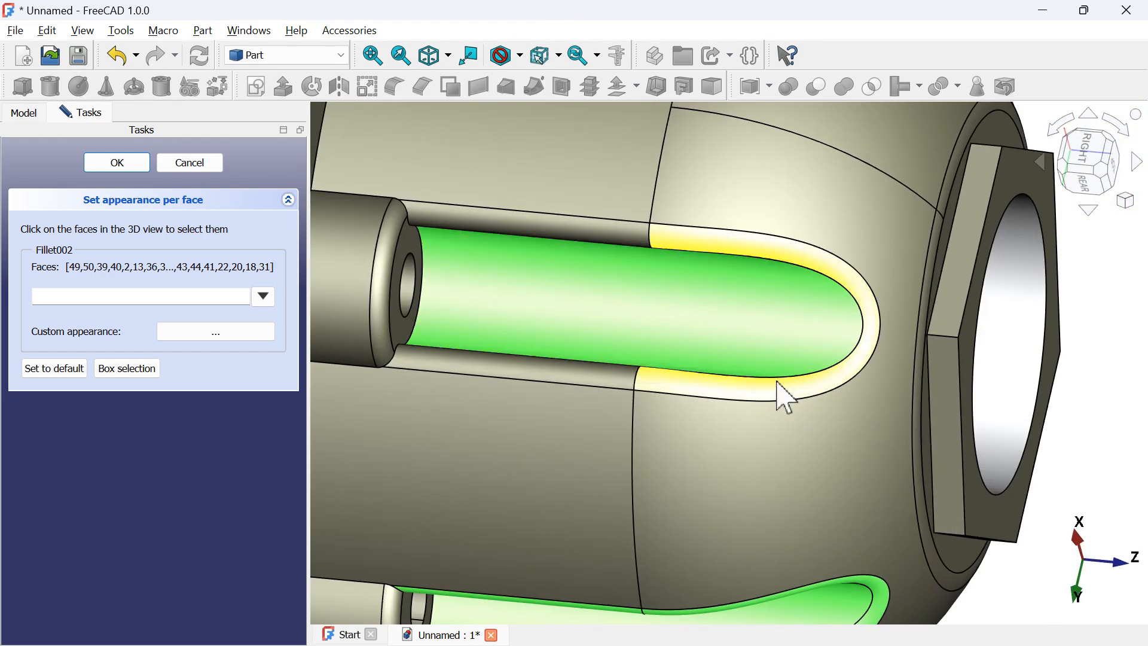
pyautogui.click(636, 245)
pyautogui.scroll(-8, 635, 246)
# Color all selected groove and groove-fillet faces orange (#ff5500) and accept the per-face appearance
pyautogui.click(241, 332)
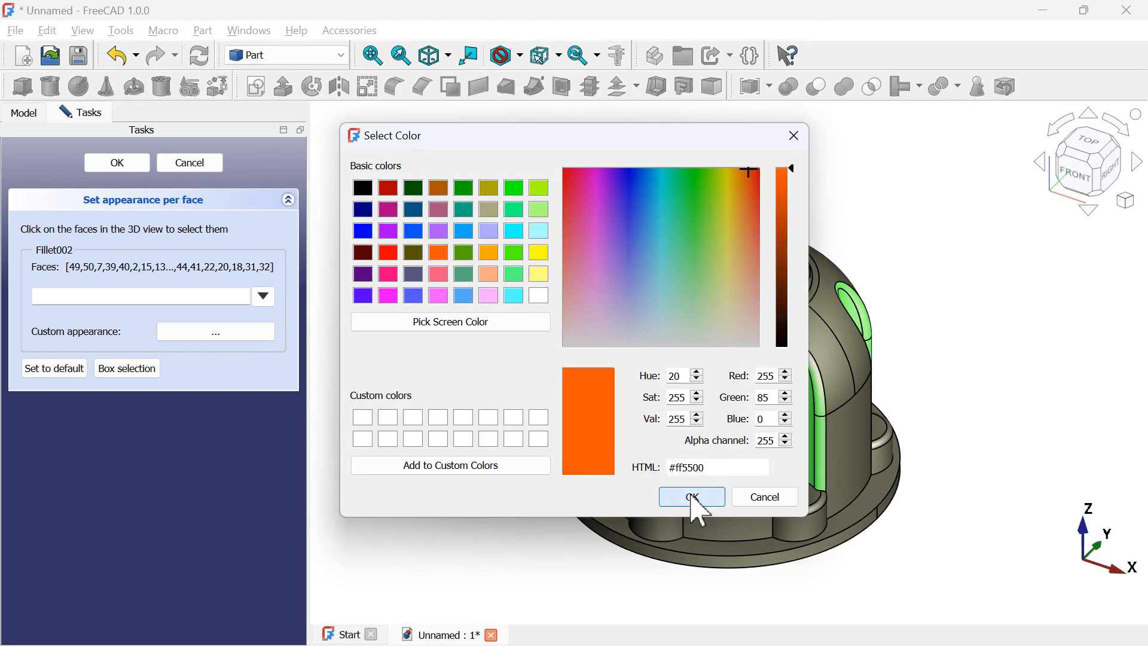
pyautogui.click(691, 495)
pyautogui.scroll(2, 916, 493)
pyautogui.click(134, 163)
# Examine the colored grooves and central bore from several angles
pyautogui.scroll(-4, 856, 245)
pyautogui.moveTo(856, 245)
pyautogui.mouseDown(button='middle')
pyautogui.moveTo(871, 237)
pyautogui.moveTo(859, 310)
pyautogui.moveTo(710, 330)
pyautogui.mouseUp(button='middle')
pyautogui.press('0')
pyautogui.click(586, 180)
pyautogui.moveTo(682, 271); pyautogui.dragTo(841, 223, button='middle')
pyautogui.click(562, 200)
pyautogui.scroll(3, 720, 179)
pyautogui.moveTo(720, 174); pyautogui.dragTo(402, 314, button='middle')
pyautogui.scroll(-1, 402, 314)
# Set the body's Selection Style view property to BoundBox
pyautogui.click(892, 456)
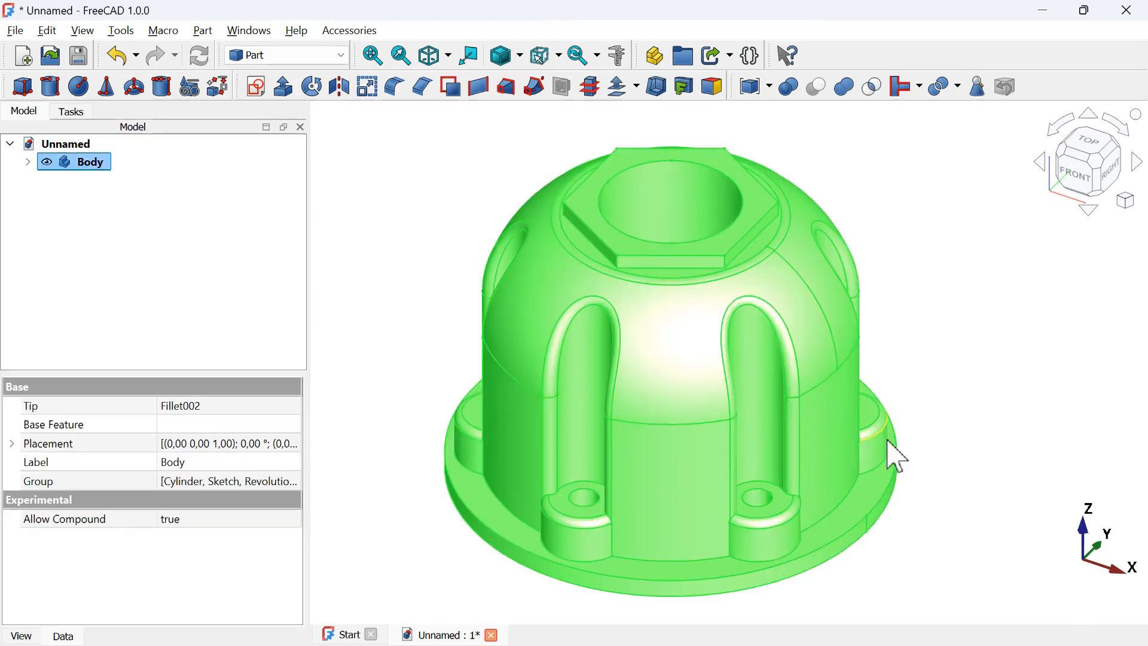
pyautogui.click(32, 636)
pyautogui.scroll(-5, 249, 577)
pyautogui.click(228, 615)
pyautogui.click(210, 634)
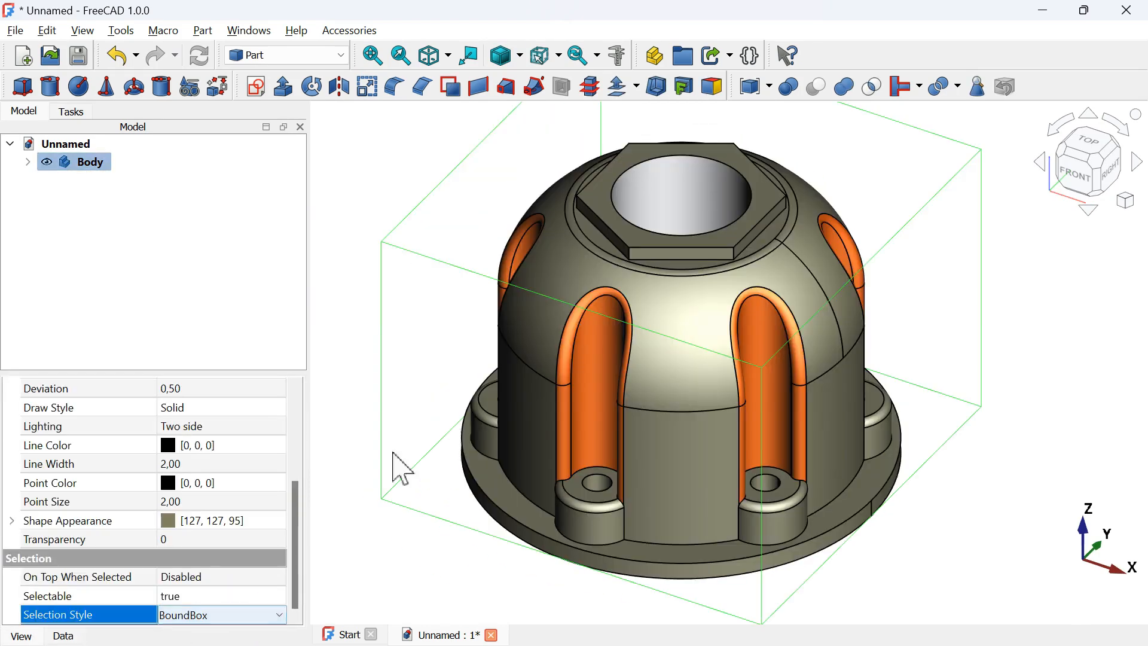
pyautogui.click(394, 453)
# Rotate the body about its Z axis by increasing the angle in its placement
pyautogui.click(478, 452)
pyautogui.scroll(5, 176, 450)
pyautogui.click(62, 635)
pyautogui.click(12, 446)
pyautogui.click(225, 464)
pyautogui.scroll(20, 227, 462)
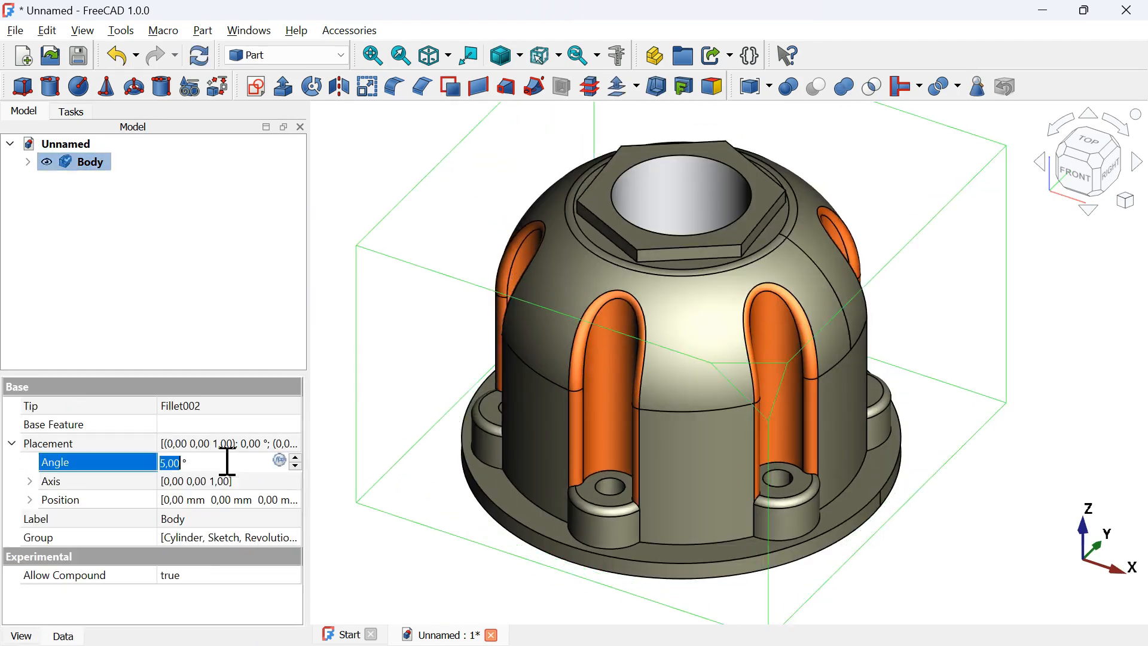